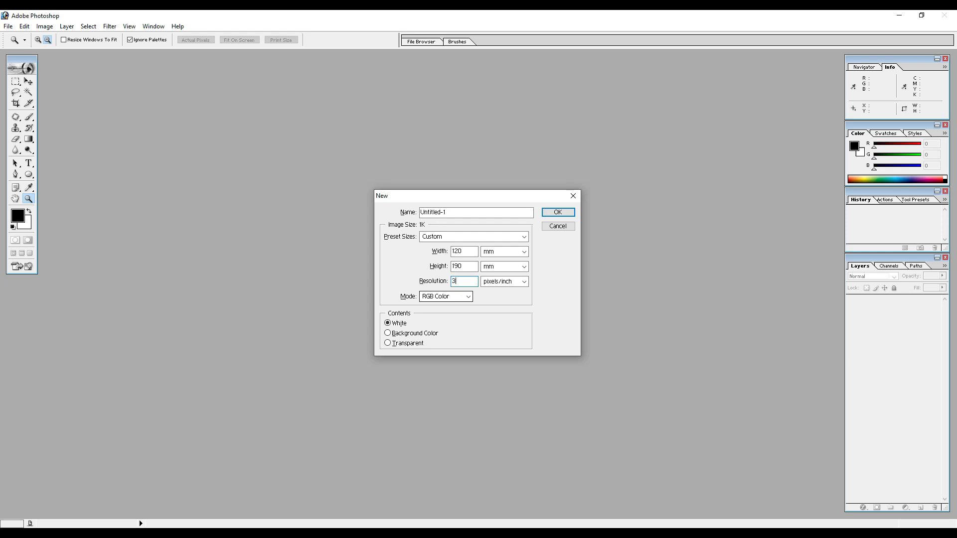
# Set the new document to 300 pixels/inch in CMYK Color, create it, and maximize its window.
pyautogui.write('00')
pyautogui.click(459, 297)
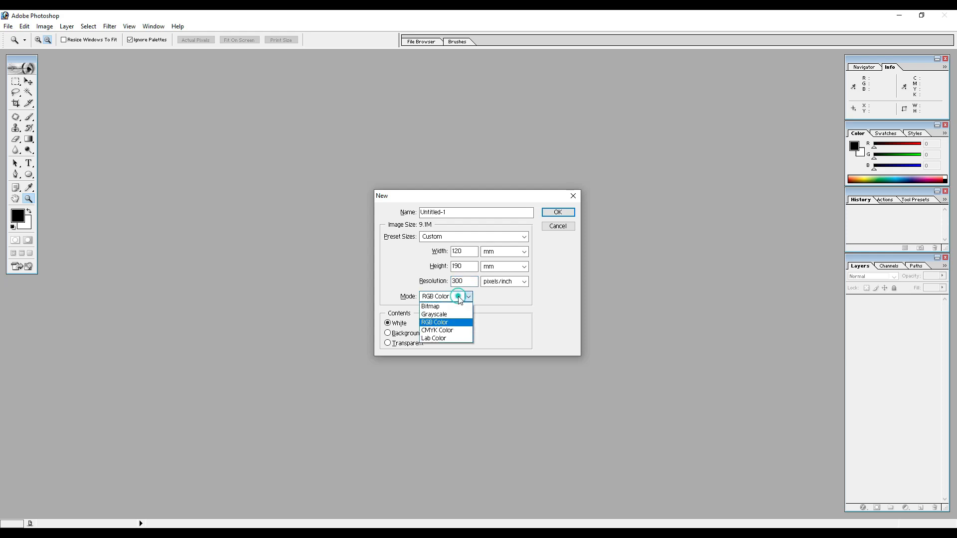
pyautogui.click(452, 332)
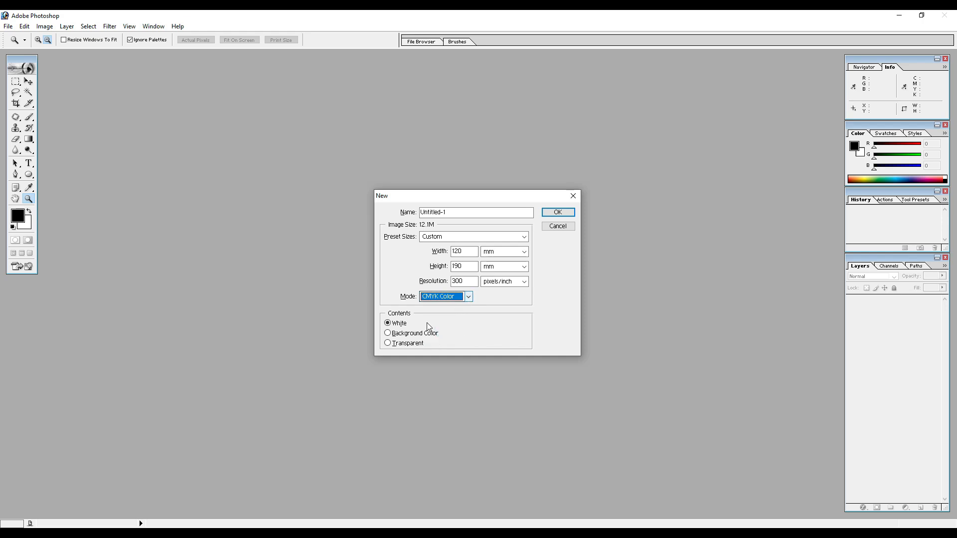
pyautogui.click(558, 214)
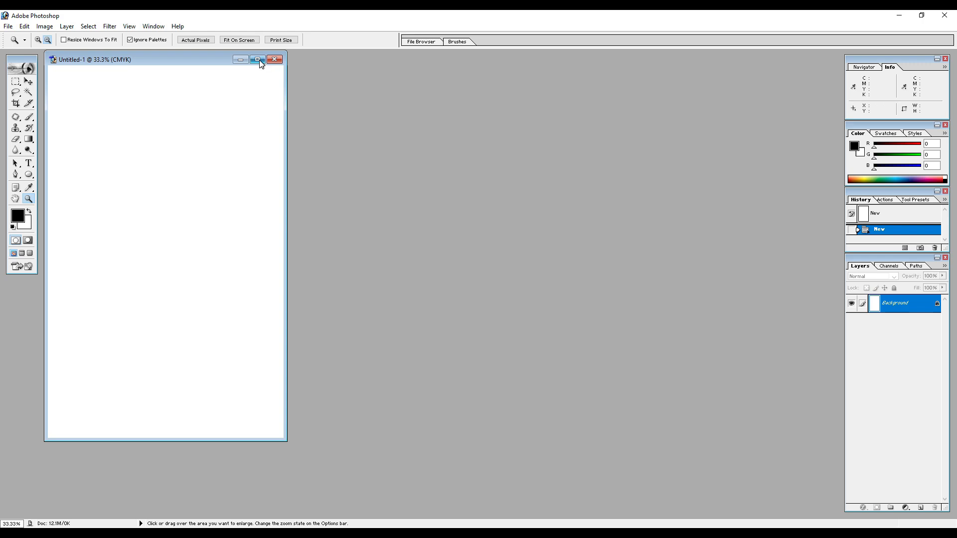
pyautogui.click(258, 60)
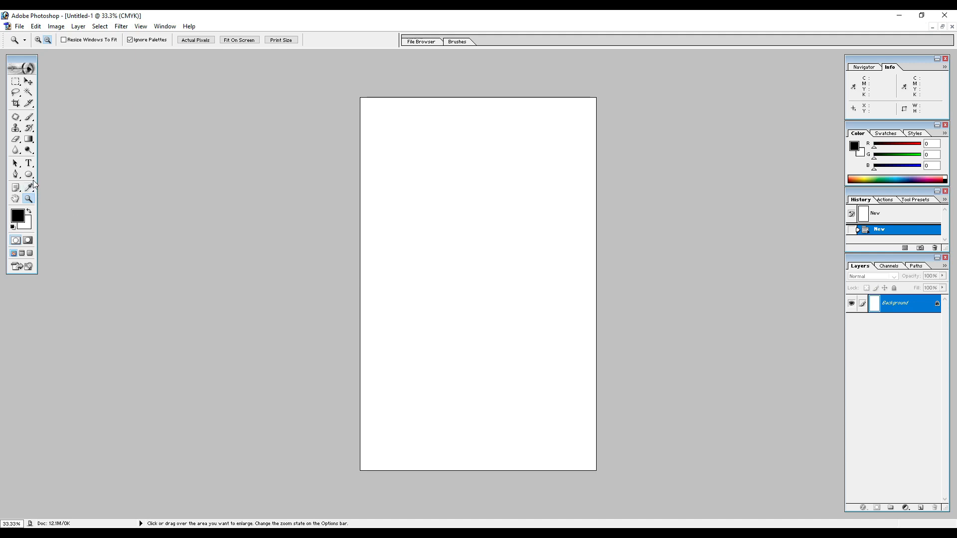
# Activate the Rounded Rectangle Tool.
pyautogui.click(29, 175)
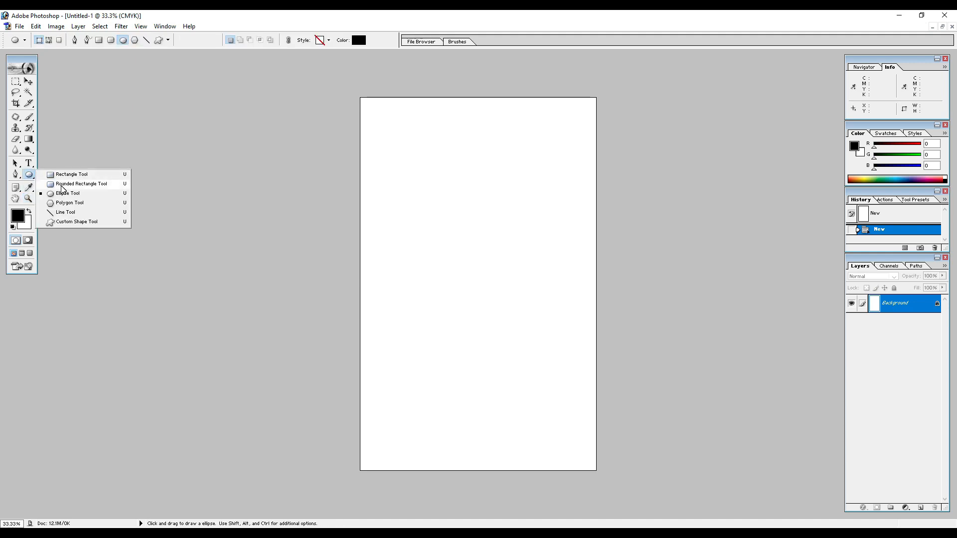
pyautogui.click(62, 185)
pyautogui.moveTo(369, 108); pyautogui.dragTo(582, 455)
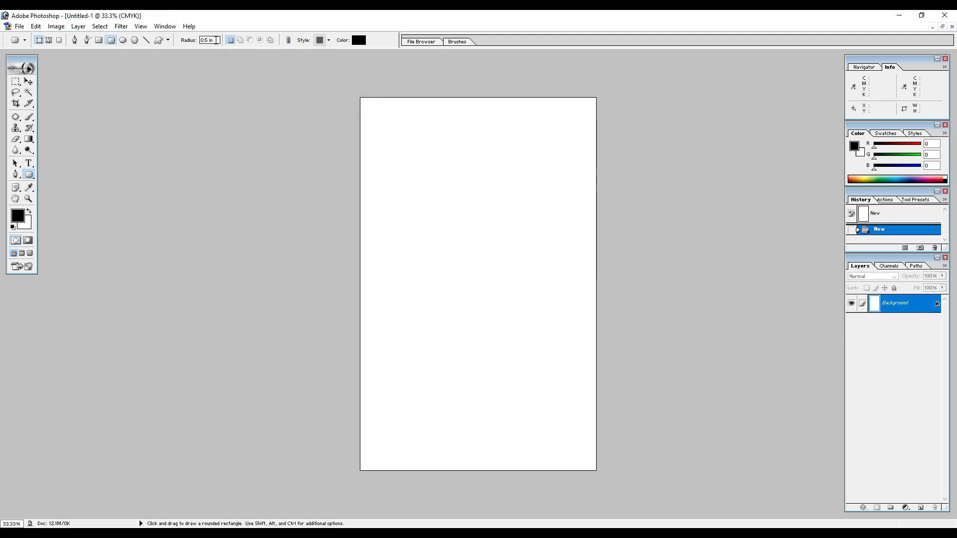
pyautogui.click(214, 41)
pyautogui.write('0.1')
pyautogui.moveTo(382, 110); pyautogui.dragTo(579, 410)
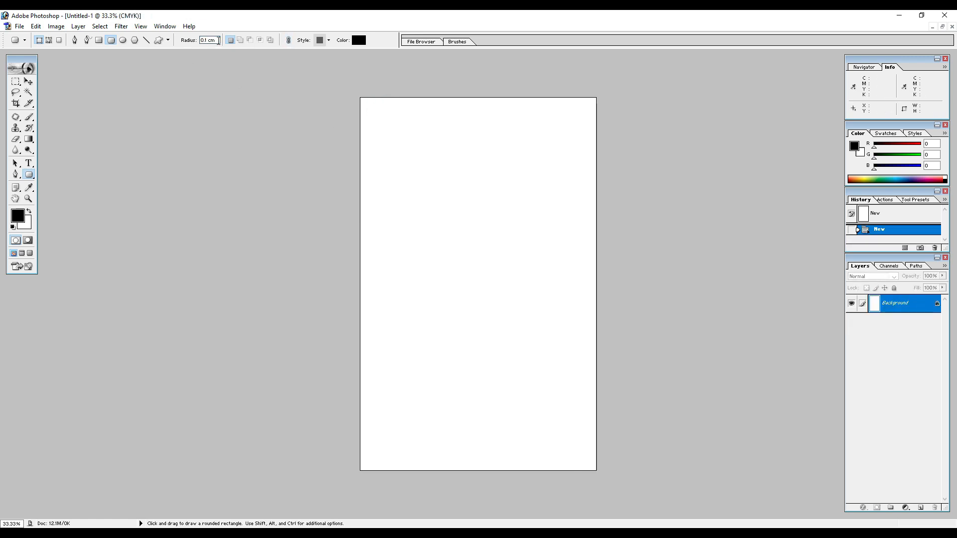
# Draw a rounded rectangle with a 0.2 cm corner radius that fills the page up to a narrow margin.
pyautogui.click(214, 40)
pyautogui.click(208, 41)
pyautogui.moveTo(391, 124); pyautogui.dragTo(458, 214)
pyautogui.hotkey('ctrl', 'z')
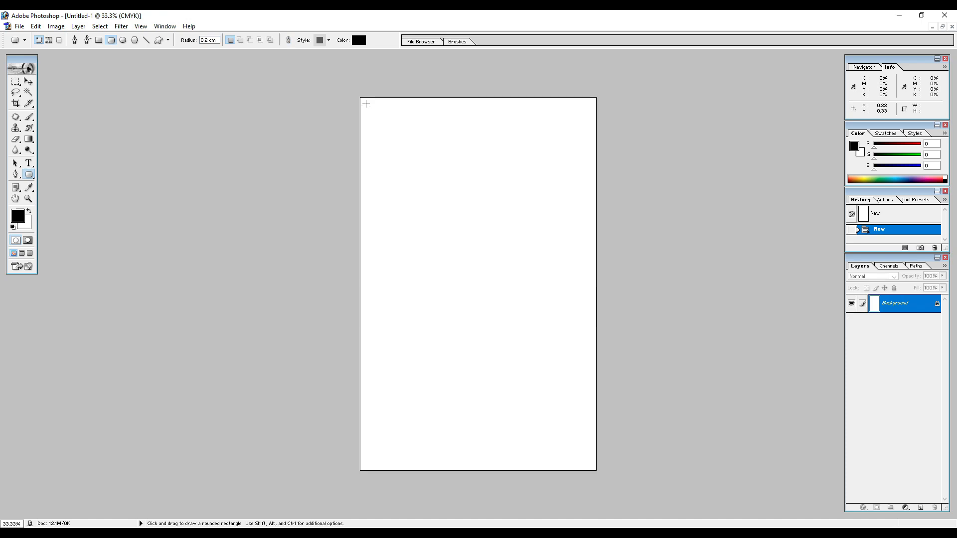
pyautogui.moveTo(365, 103); pyautogui.dragTo(590, 466)
# Change the rounded rectangle's fill color to white.
pyautogui.click(359, 40)
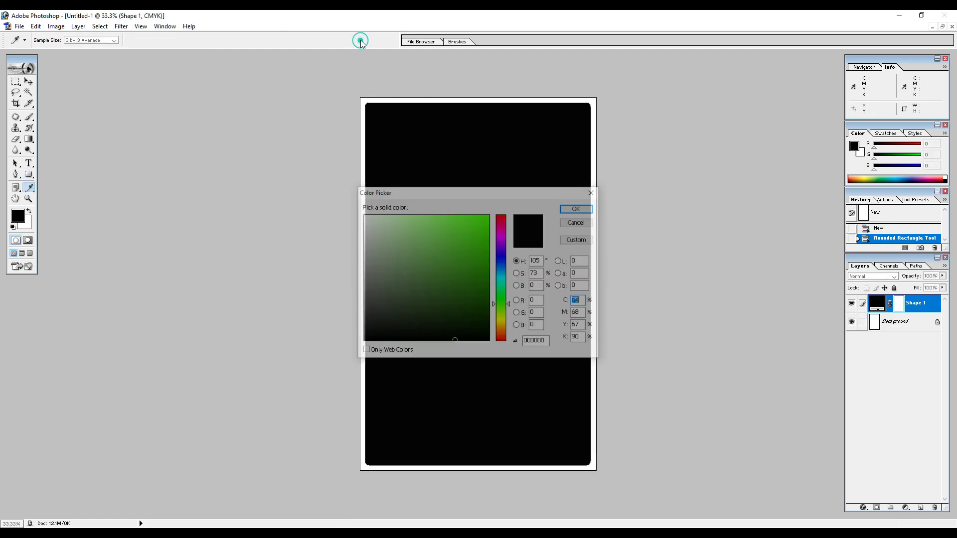
pyautogui.moveTo(411, 243); pyautogui.dragTo(363, 215)
pyautogui.click(579, 210)
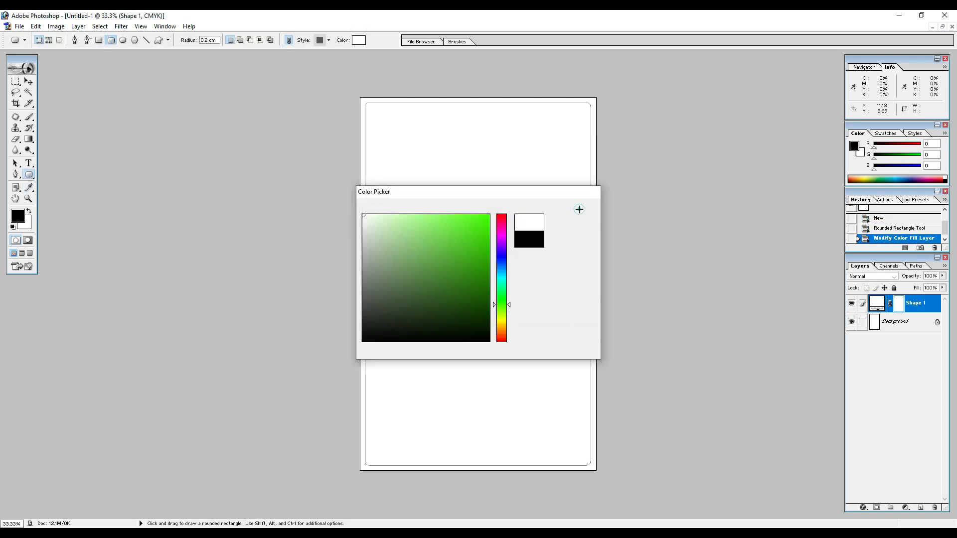
# Add a black (000000) Stroke effect of 5 px to the rounded rectangle's layer.
pyautogui.doubleClick(924, 305)
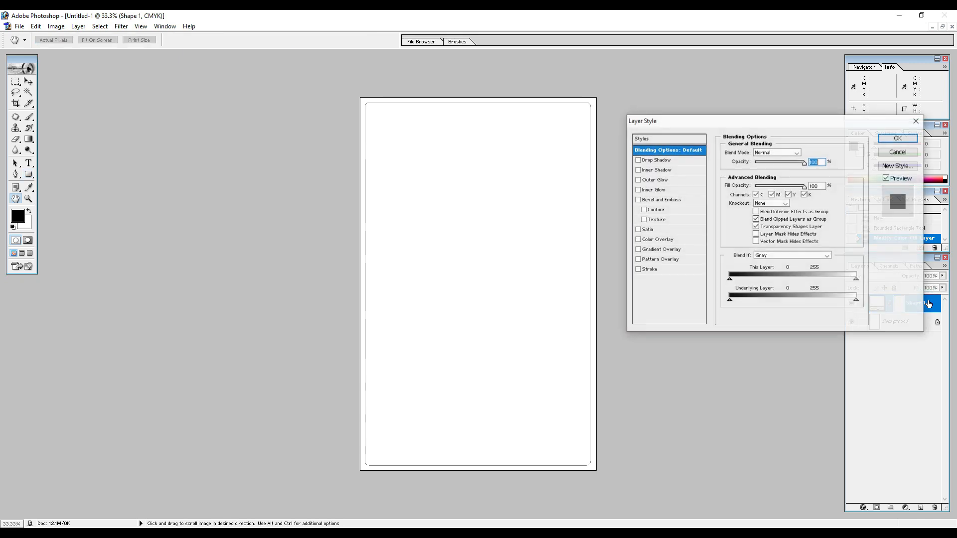
pyautogui.click(649, 269)
pyautogui.click(747, 209)
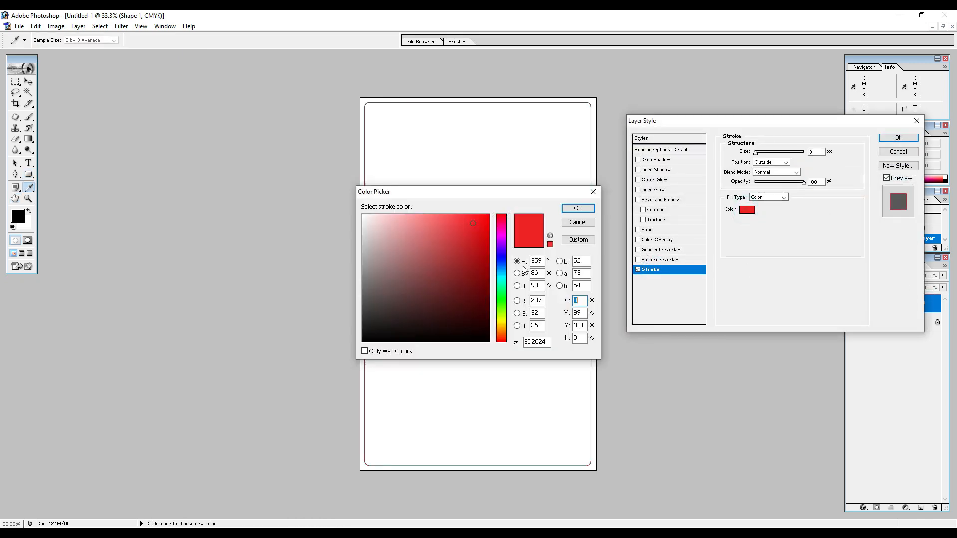
pyautogui.click(458, 307)
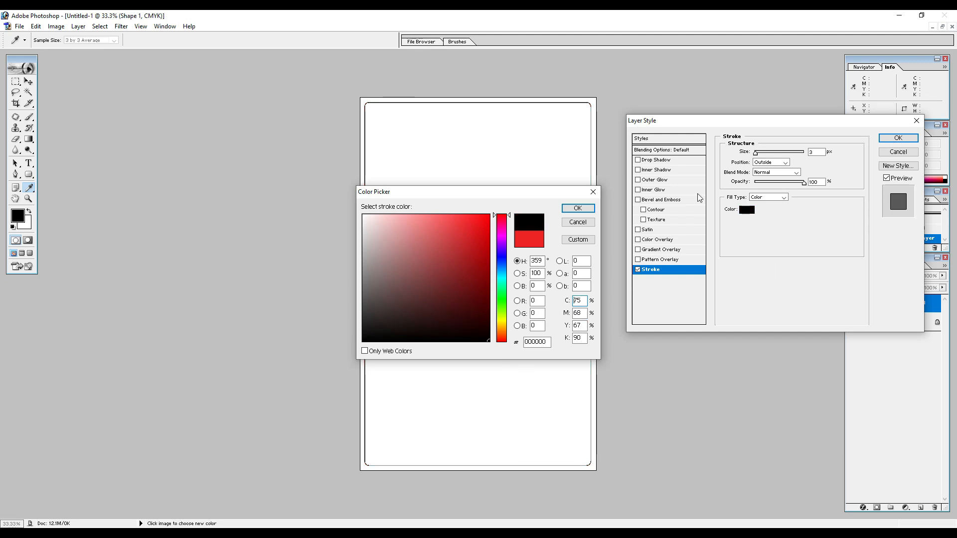
pyautogui.click(577, 208)
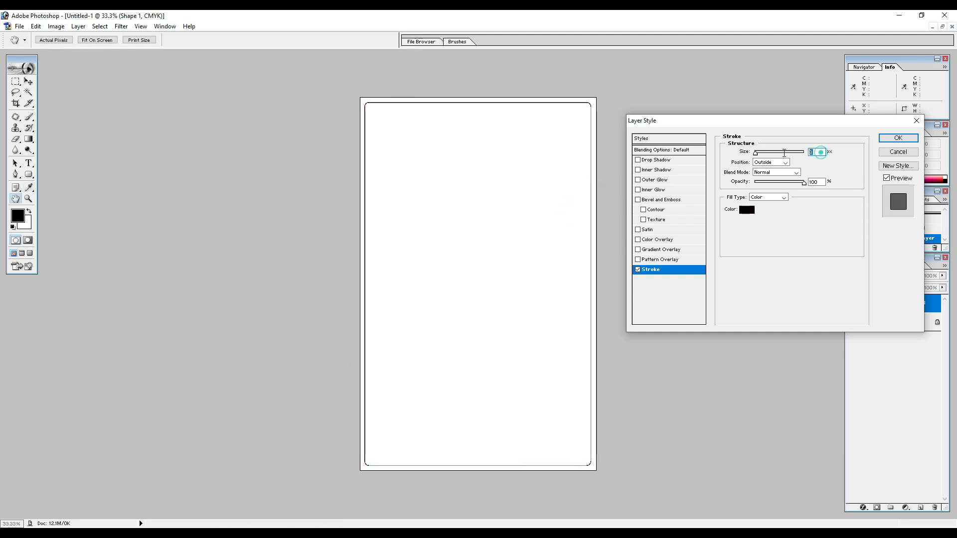
pyautogui.press('Up')
pyautogui.press('Up')
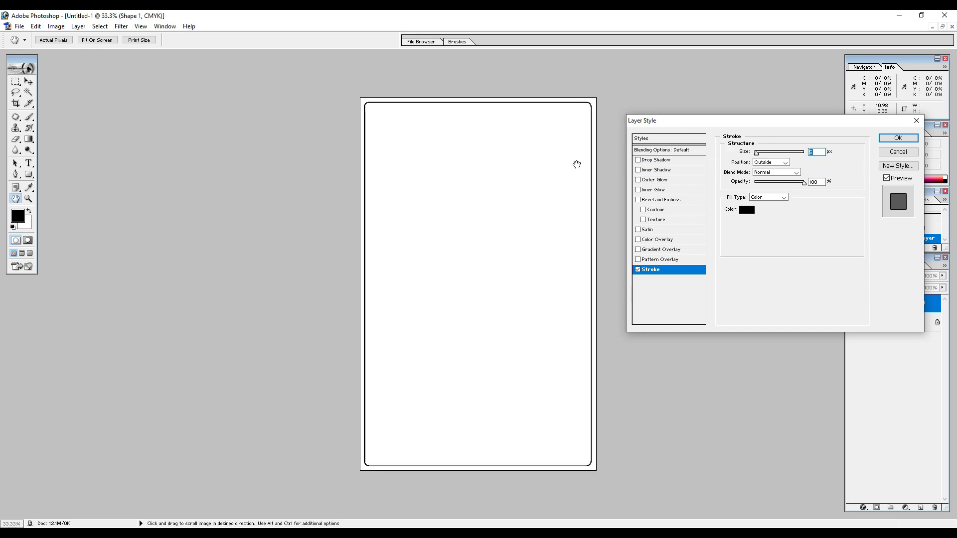
pyautogui.click(897, 138)
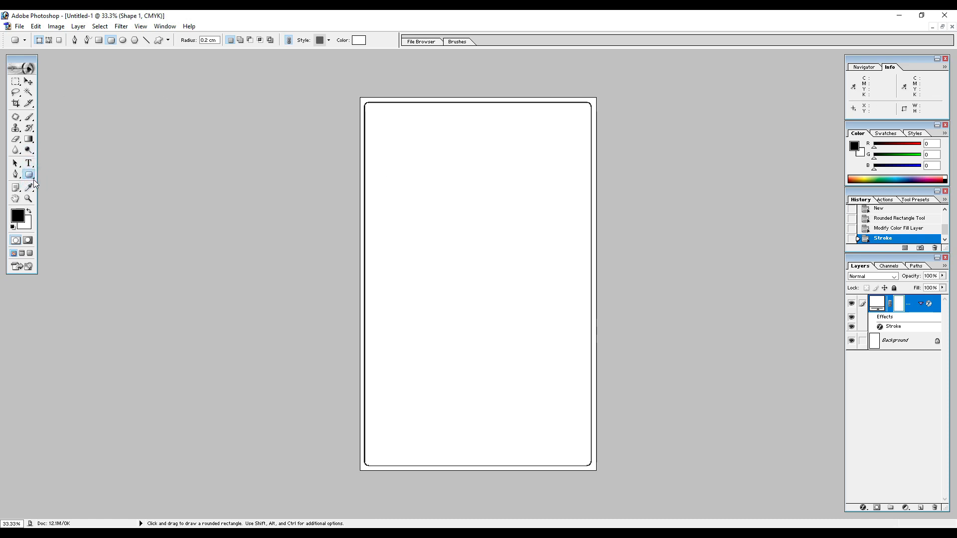
# Draw a horizontal line of 1 pt weight across the upper part of the frame, ending at its right border.
pyautogui.moveTo(35, 178); pyautogui.dragTo(70, 211)
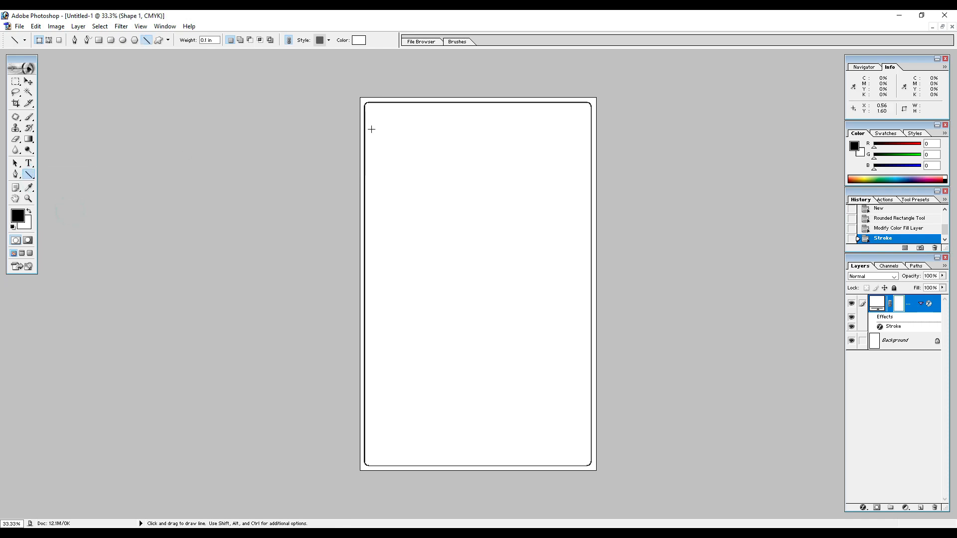
pyautogui.moveTo(366, 132); pyautogui.dragTo(594, 132)
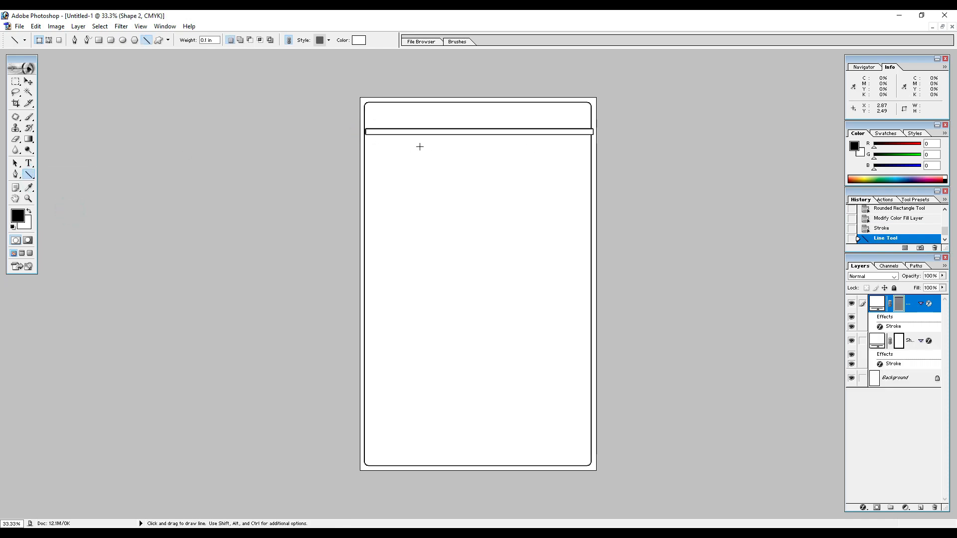
pyautogui.hotkey('ctrl', 'z')
pyautogui.click(214, 40)
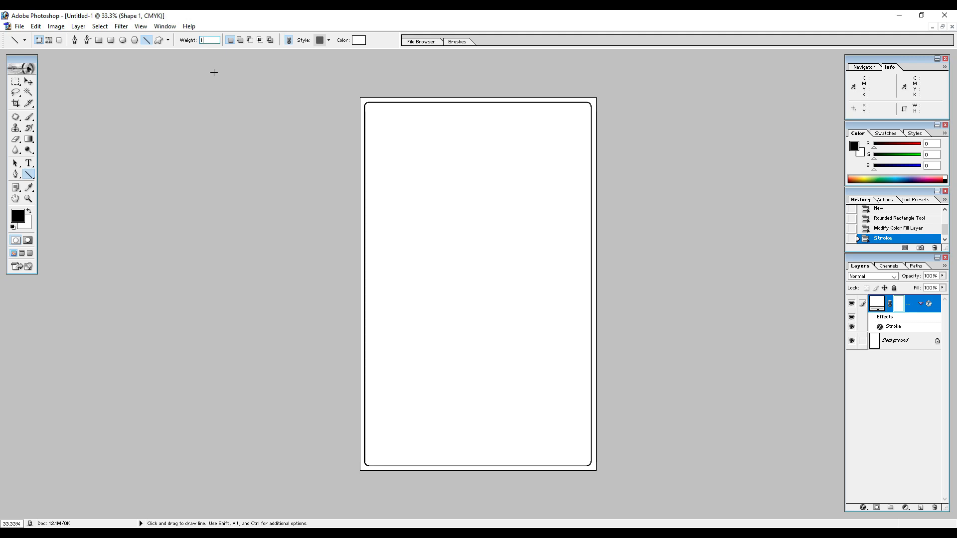
pyautogui.moveTo(403, 163); pyautogui.dragTo(596, 163)
pyautogui.scroll(-2, 501, 165)
pyautogui.scroll(3, 501, 167)
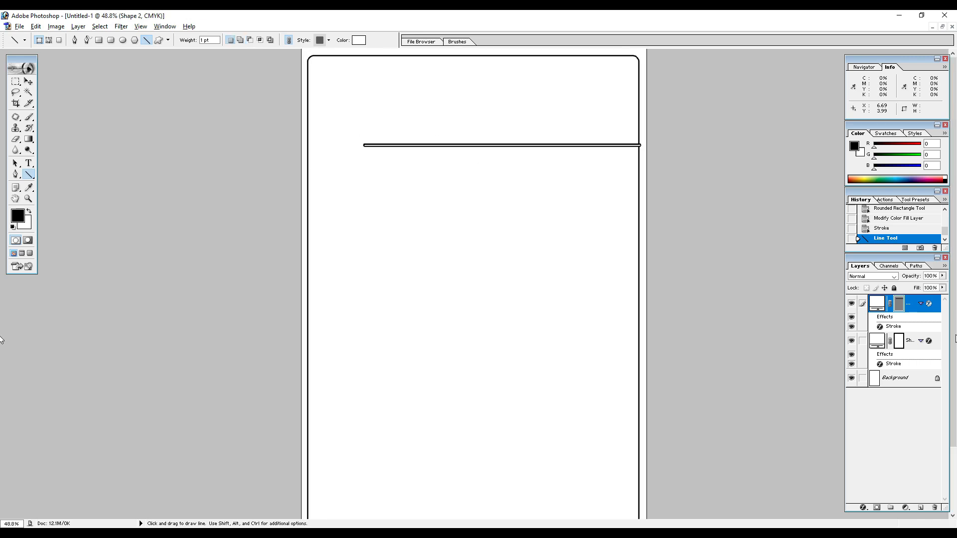
# Turn off the line layer's Stroke effect and change the line's fill color to black.
pyautogui.doubleClick(893, 327)
pyautogui.click(639, 270)
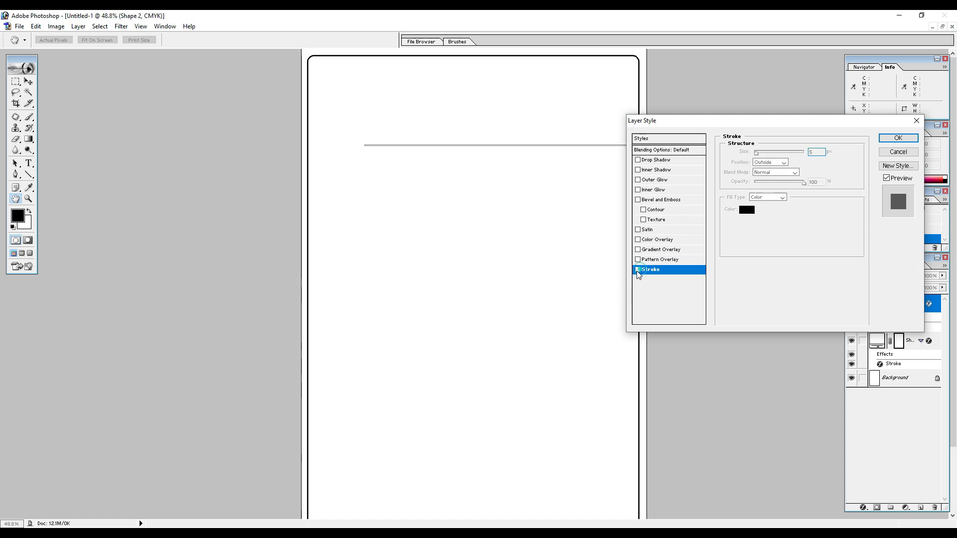
pyautogui.click(899, 138)
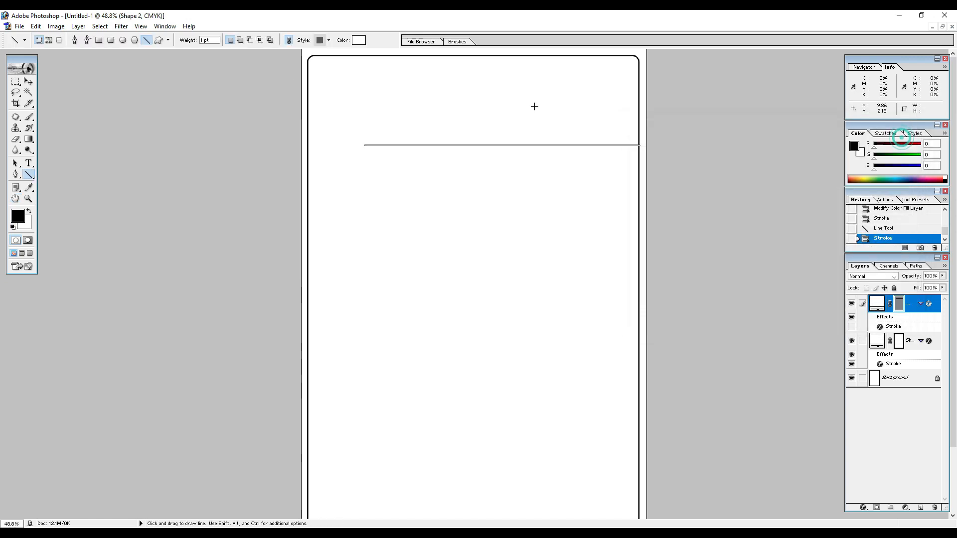
pyautogui.click(359, 40)
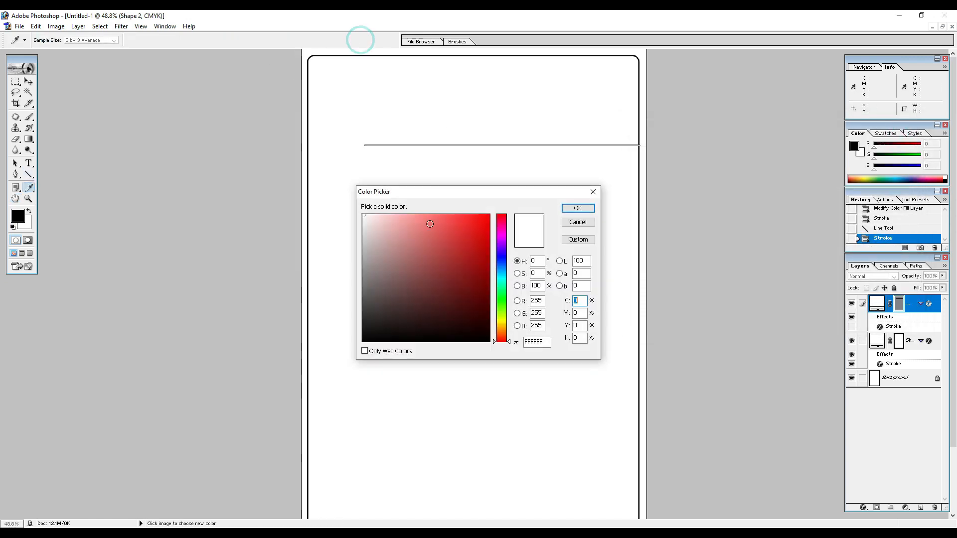
pyautogui.moveTo(436, 251); pyautogui.dragTo(546, 375)
pyautogui.click(580, 211)
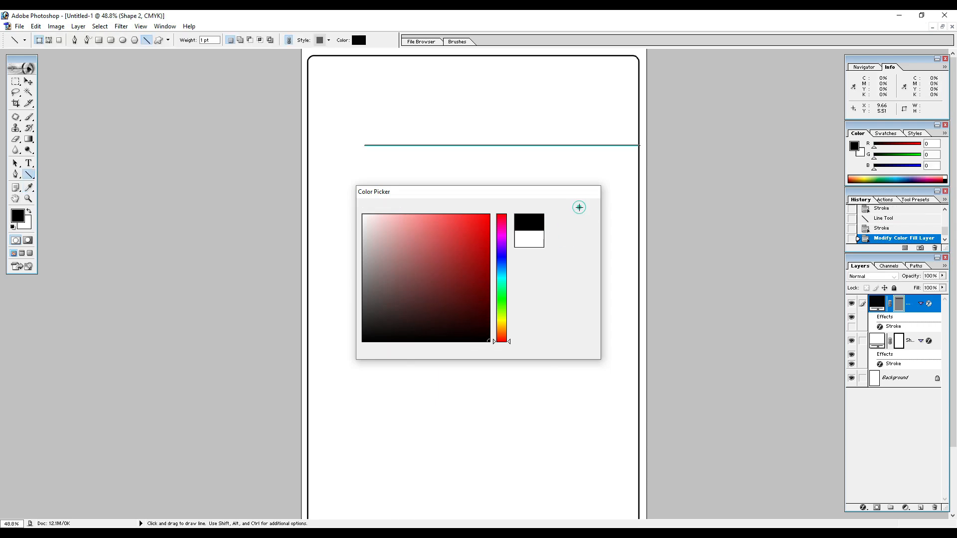
# Stretch the line with Free Transform so that its left end meets the frame's left border.
pyautogui.click(29, 82)
pyautogui.scroll(-1, 443, 145)
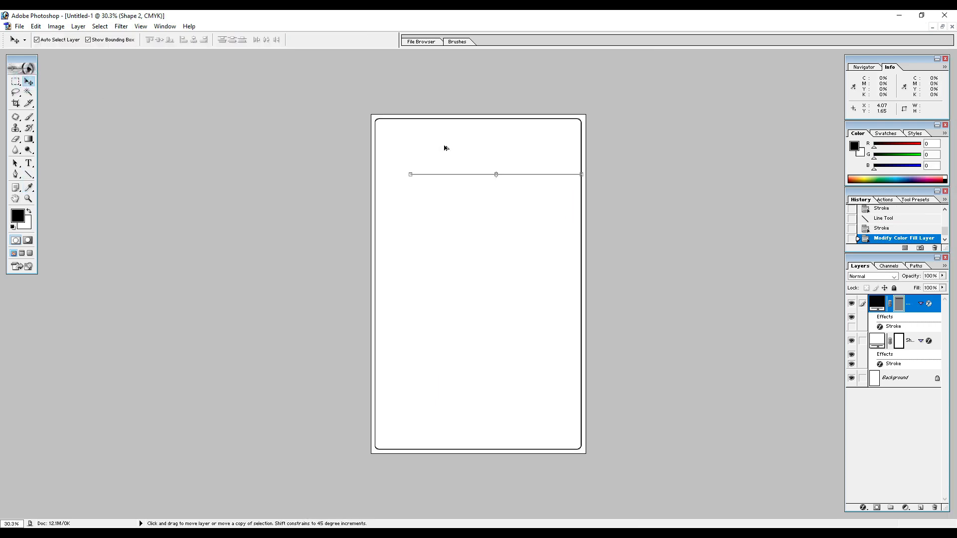
pyautogui.scroll(3, 449, 159)
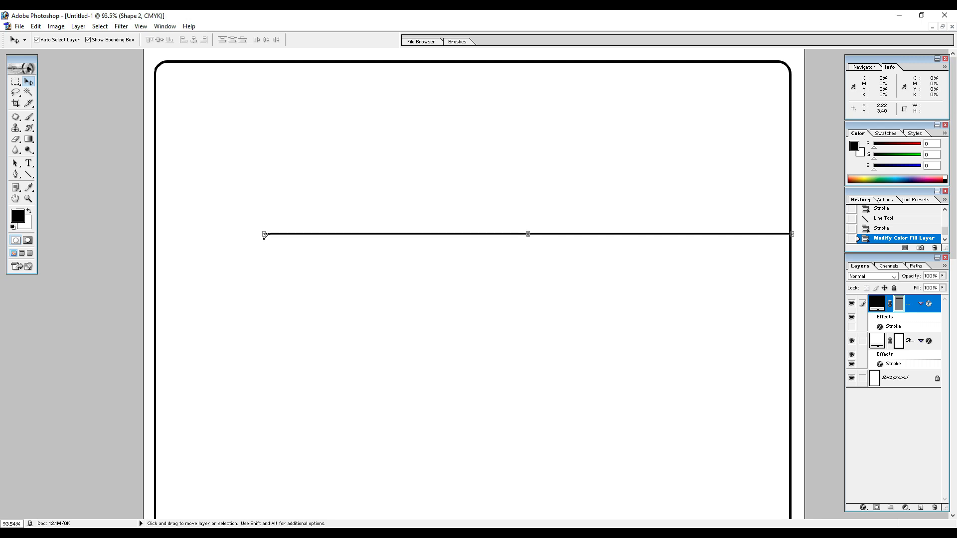
pyautogui.moveTo(263, 236); pyautogui.dragTo(153, 240)
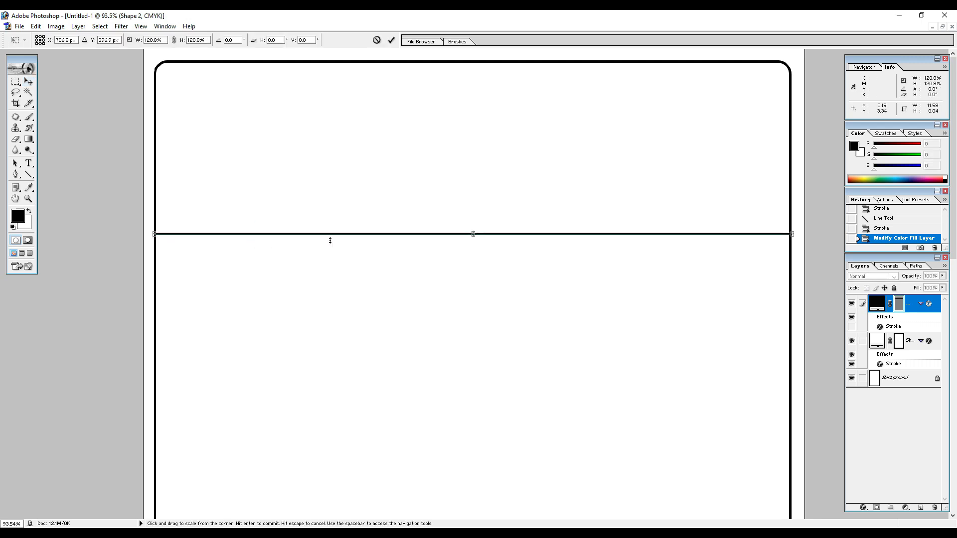
pyautogui.click(390, 44)
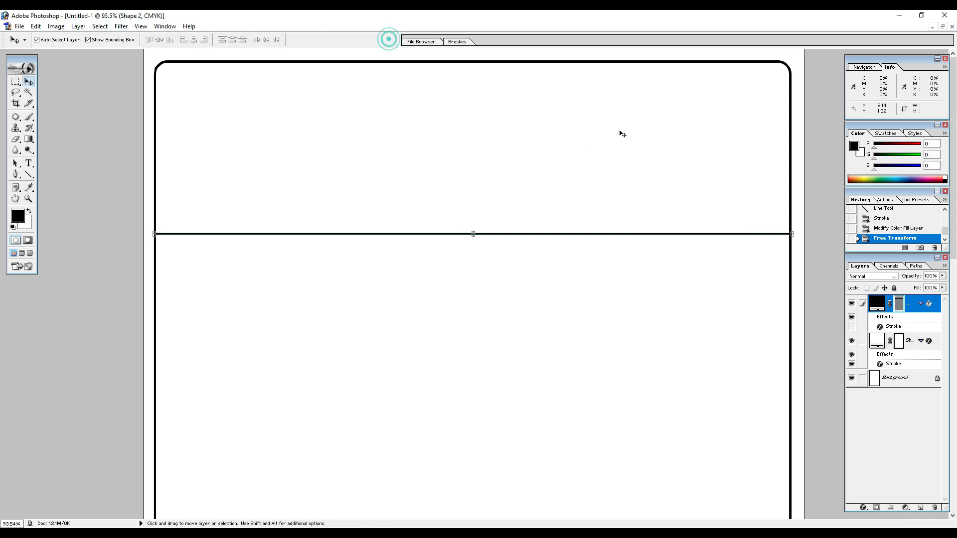
# Nudge the horizontal line slightly left so that it fits between the frame's side borders.
pyautogui.click(765, 191)
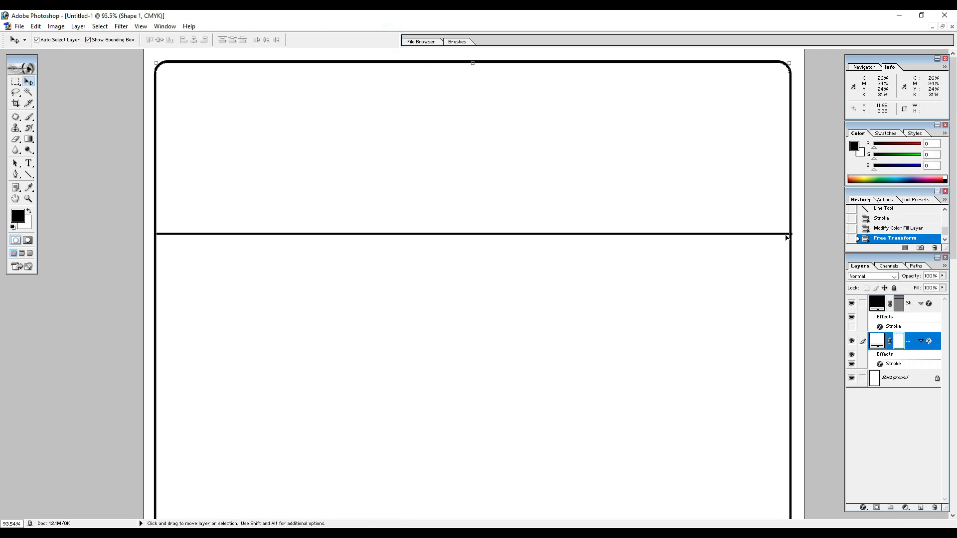
pyautogui.click(786, 235)
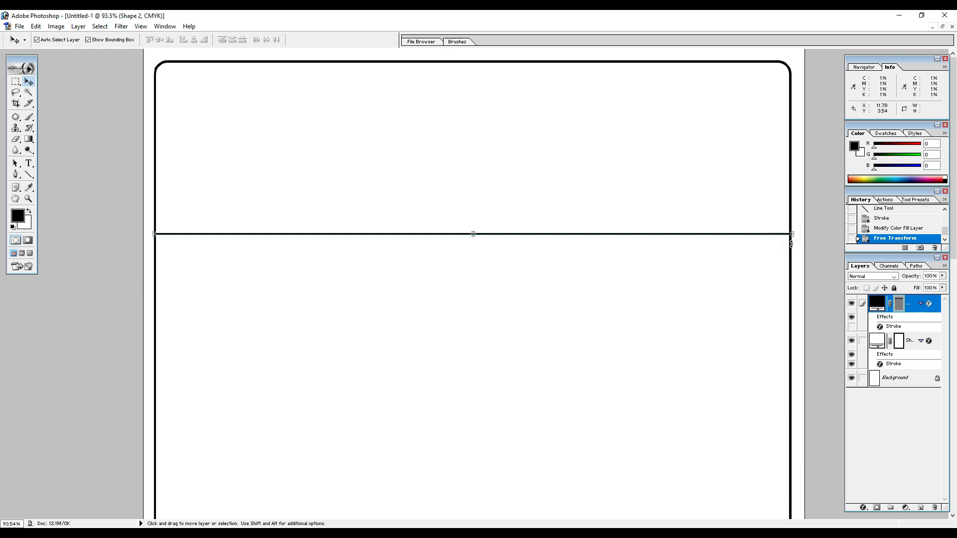
pyautogui.press('Left')
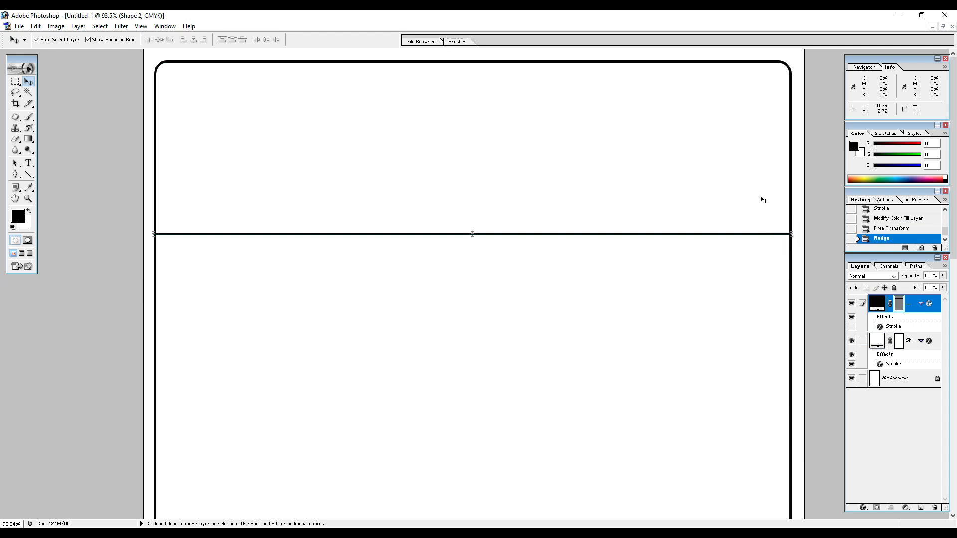
pyautogui.click(744, 187)
pyautogui.scroll(-1, 293, 243)
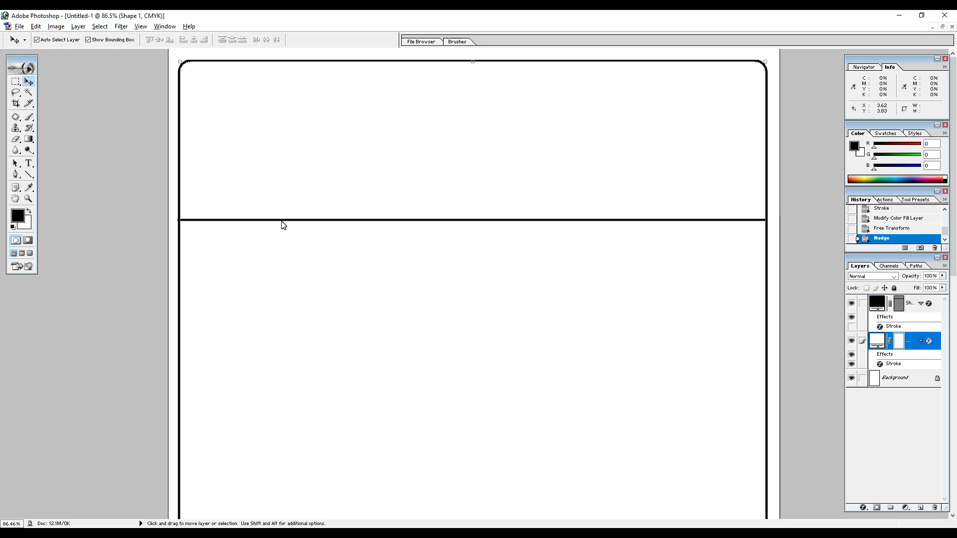
# Duplicate the horizontal line twice, placing one copy just below the original and the other well below the first copy.
pyautogui.click(280, 220)
pyautogui.moveTo(281, 220); pyautogui.dragTo(294, 250)
pyautogui.scroll(-1, 322, 197)
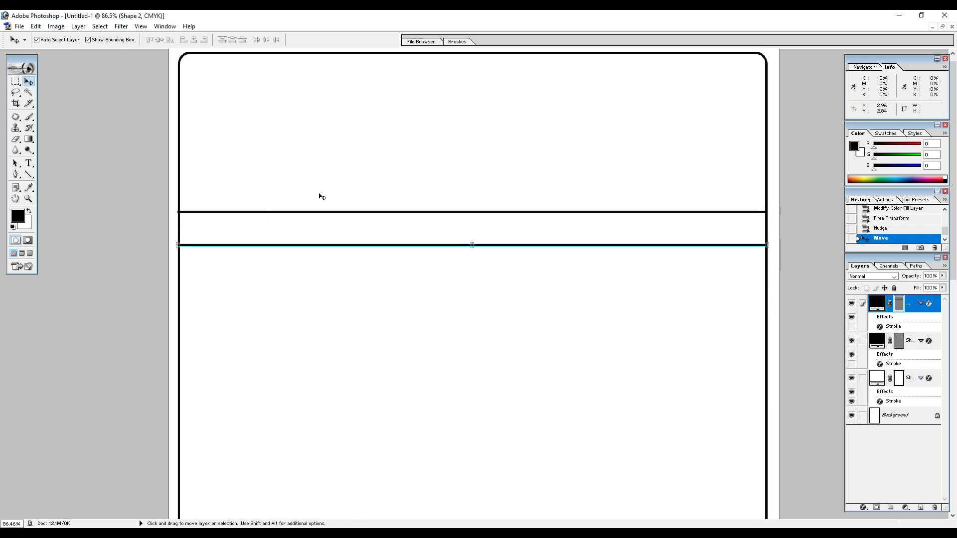
pyautogui.scroll(-2, 322, 197)
pyautogui.moveTo(334, 199); pyautogui.dragTo(338, 301)
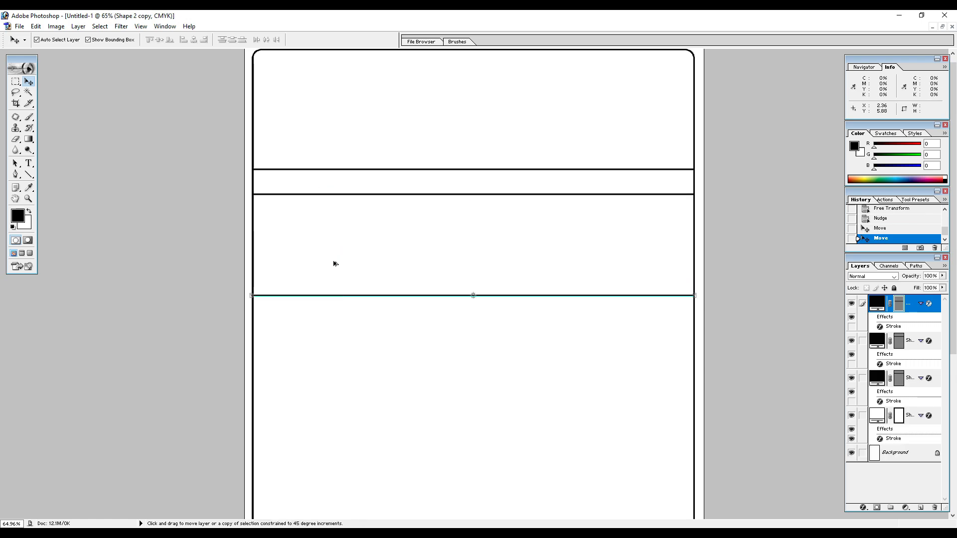
pyautogui.scroll(1, 394, 205)
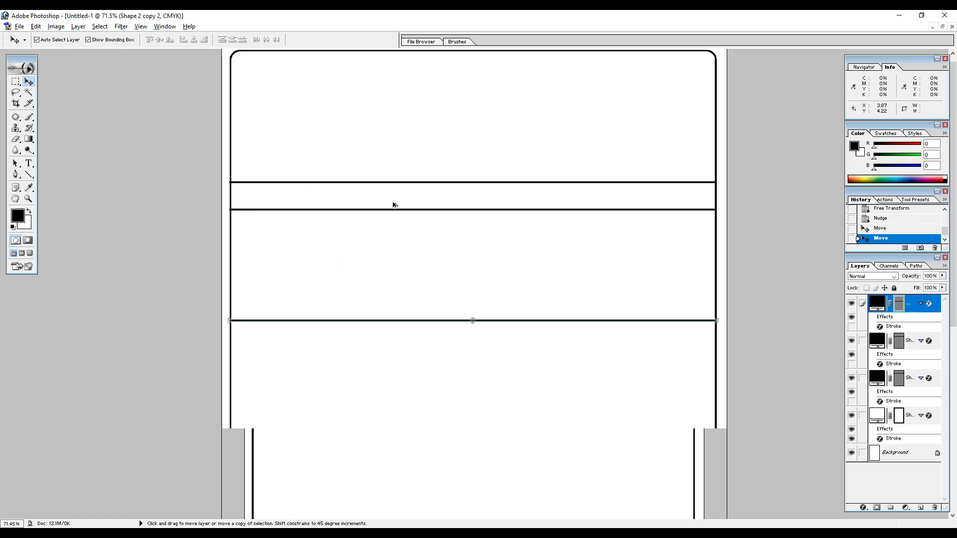
pyautogui.scroll(-3, 401, 241)
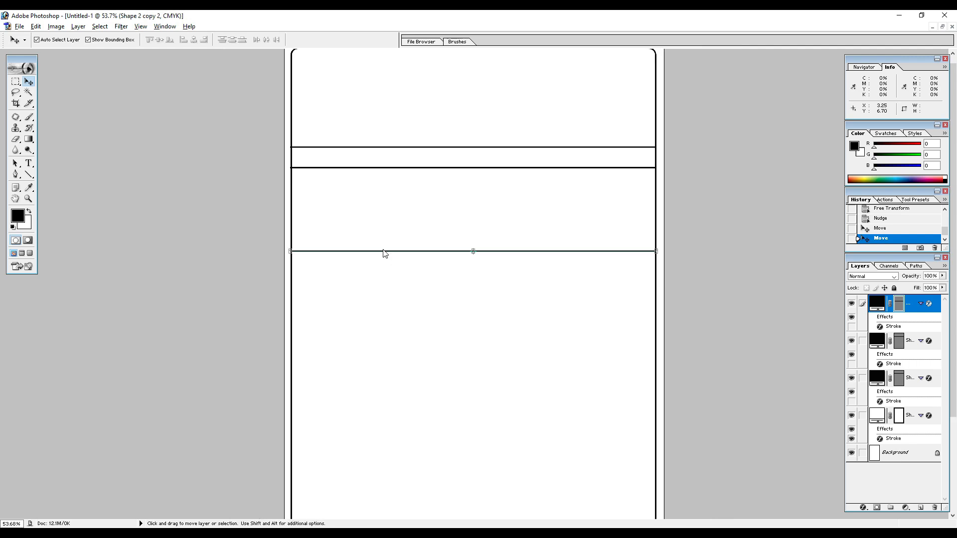
pyautogui.hotkey('ctrl', 't')
pyautogui.moveTo(383, 252); pyautogui.dragTo(387, 274)
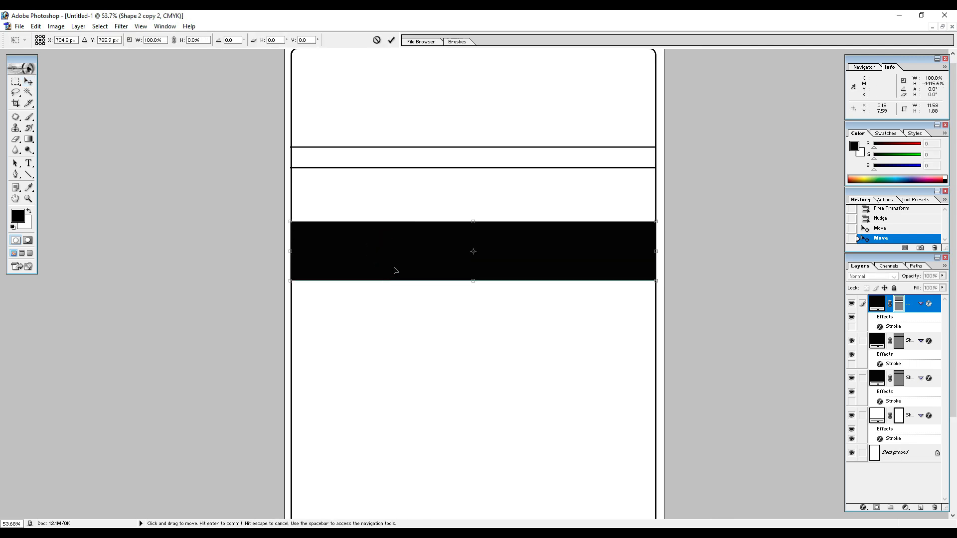
pyautogui.hotkey('ctrl', 'z')
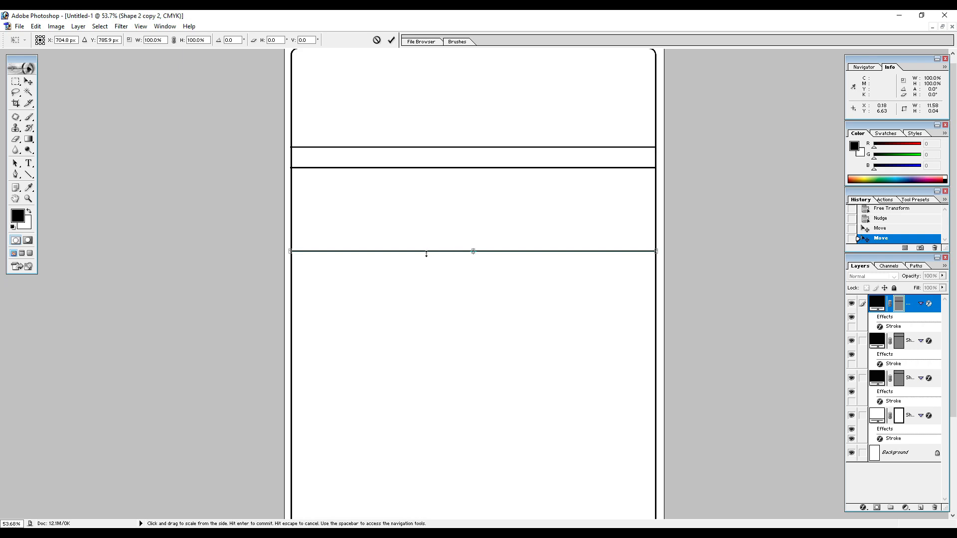
pyautogui.press('Escape')
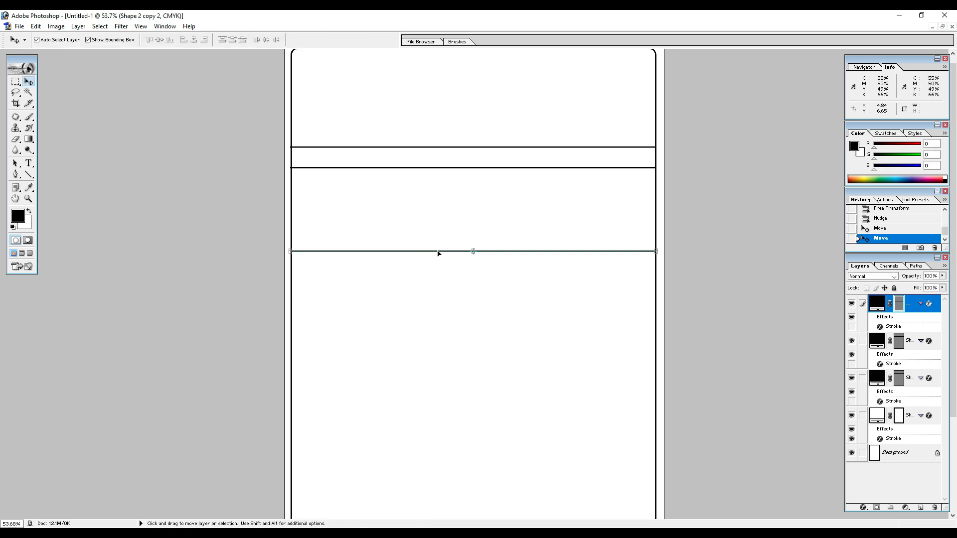
# Duplicate the third horizontal line twice, placing one copy just below it and the other near the bottom of the frame.
pyautogui.keyDown('alt'); pyautogui.moveTo(438, 253); pyautogui.dragTo(439, 278); pyautogui.keyUp('alt')
pyautogui.press('Up')
pyautogui.scroll(-1, 450, 253)
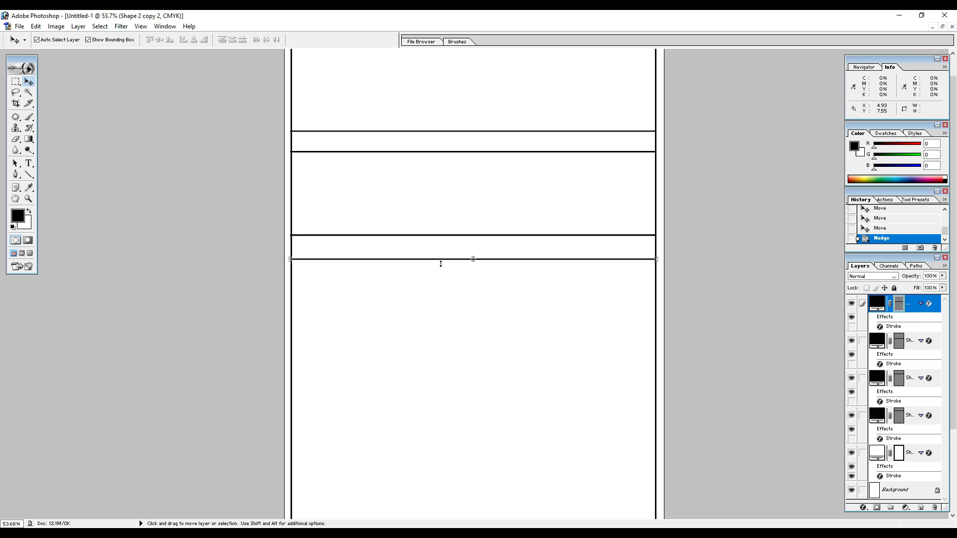
pyautogui.hotkey('ctrl', '-')
pyautogui.hotkey('ctrl', '-')
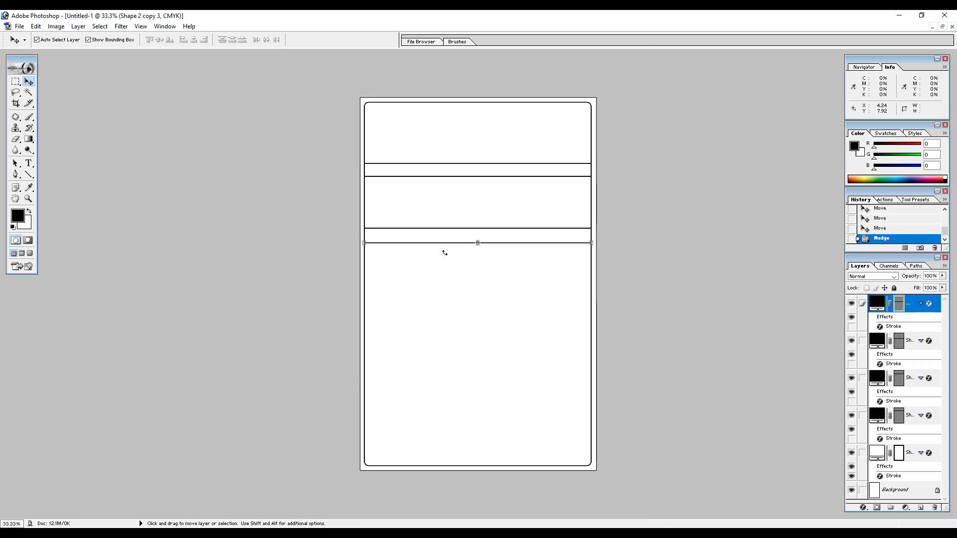
pyautogui.moveTo(442, 245); pyautogui.dragTo(446, 420)
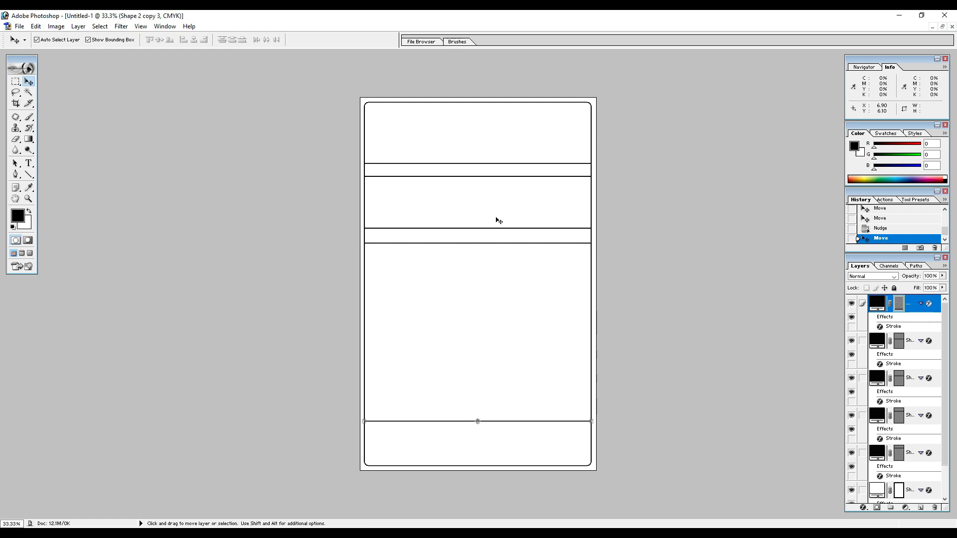
# Duplicate the fourth horizontal line from the top and rotate the copy 90° clockwise into a vertical line.
pyautogui.click(496, 244)
pyautogui.moveTo(496, 243); pyautogui.dragTo(497, 282)
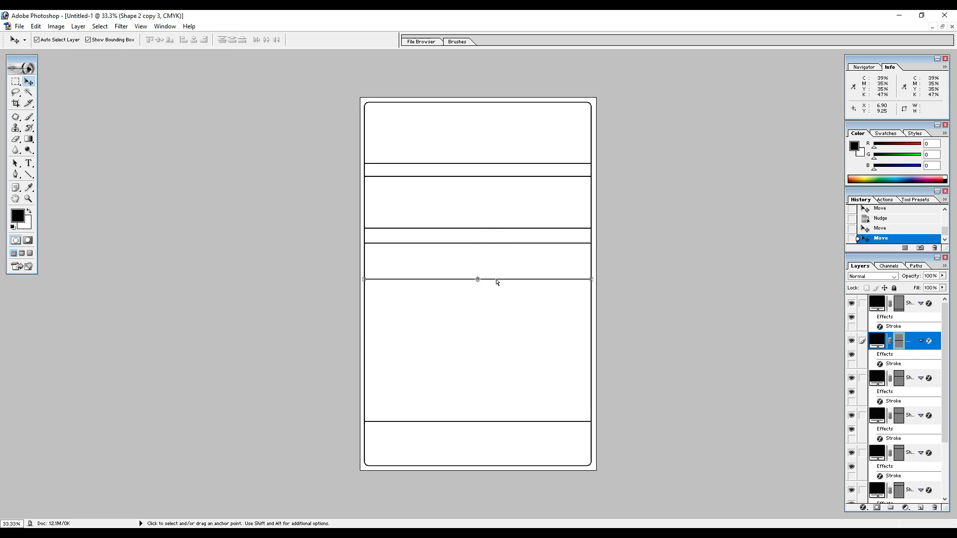
pyautogui.hotkey('ctrl', 't')
pyautogui.rightClick(497, 282)
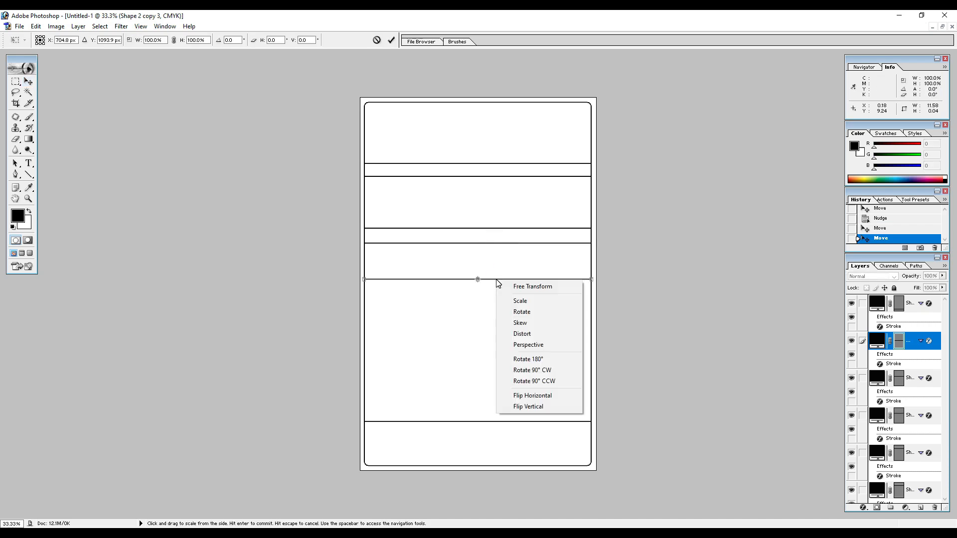
pyautogui.click(532, 371)
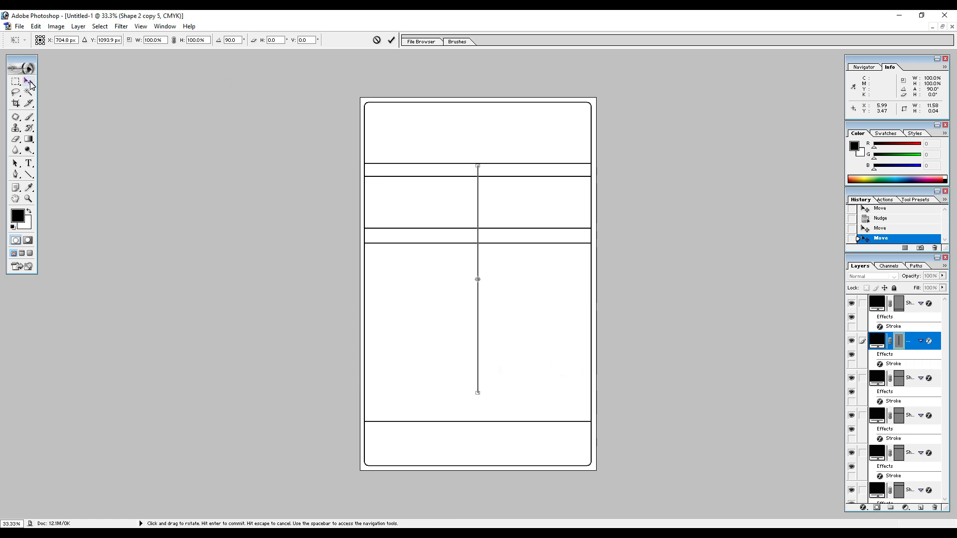
pyautogui.click(392, 40)
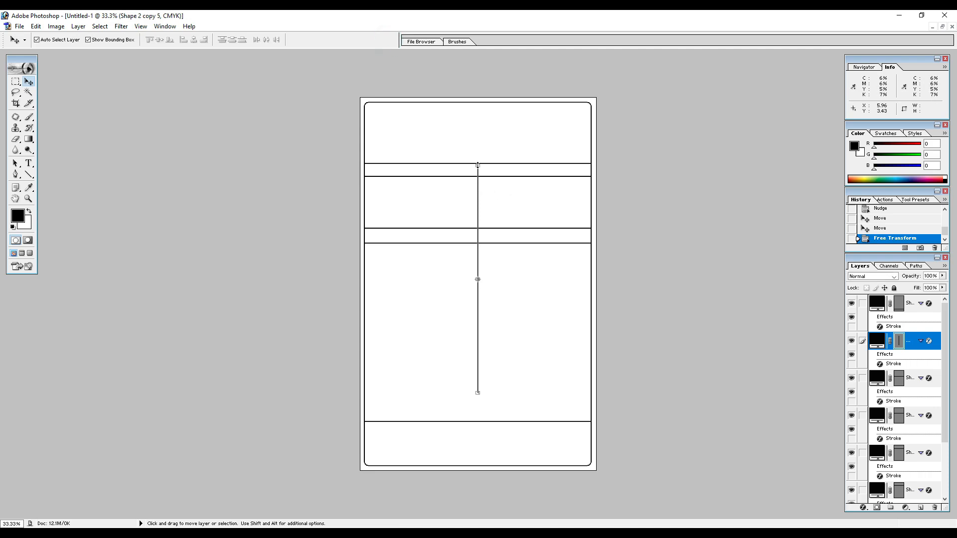
# Resize the vertical line with Free Transform so that it spans from the third horizontal line down to the lowest one.
pyautogui.hotkey('ctrl', 't')
pyautogui.moveTo(478, 166); pyautogui.dragTo(481, 227)
pyautogui.moveTo(478, 394); pyautogui.dragTo(480, 423)
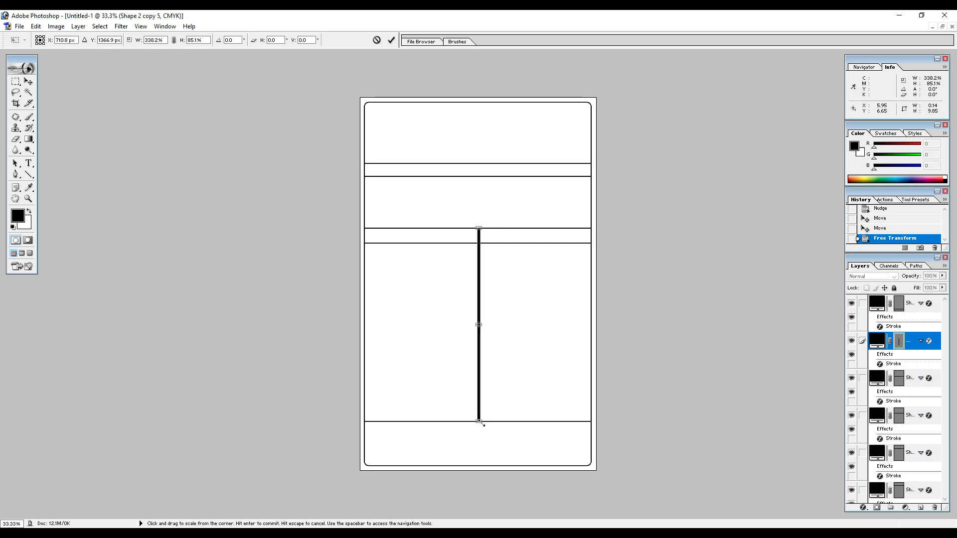
pyautogui.hotkey('ctrl', 'z')
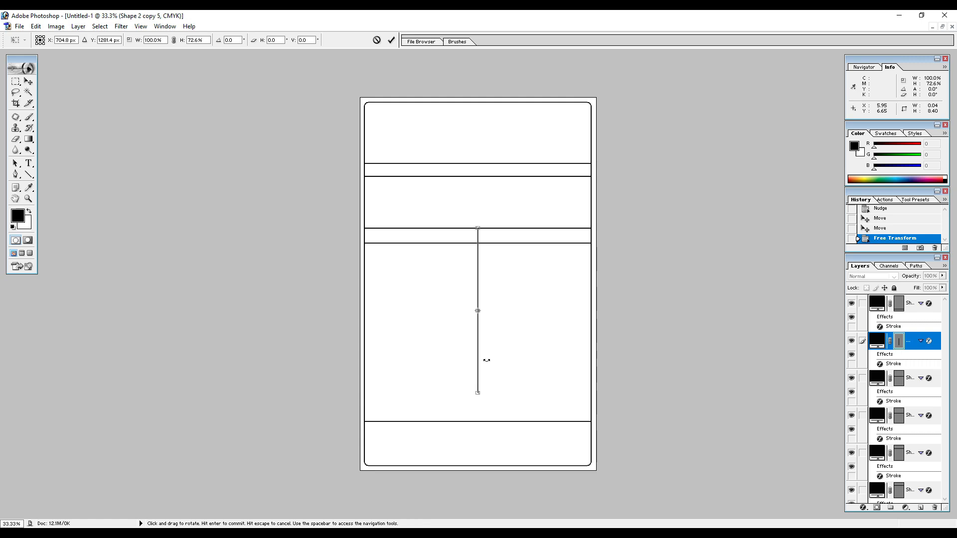
pyautogui.hotkey('ctrl', '+')
pyautogui.hotkey('ctrl', '+')
pyautogui.moveTo(526, 389); pyautogui.dragTo(492, 314)
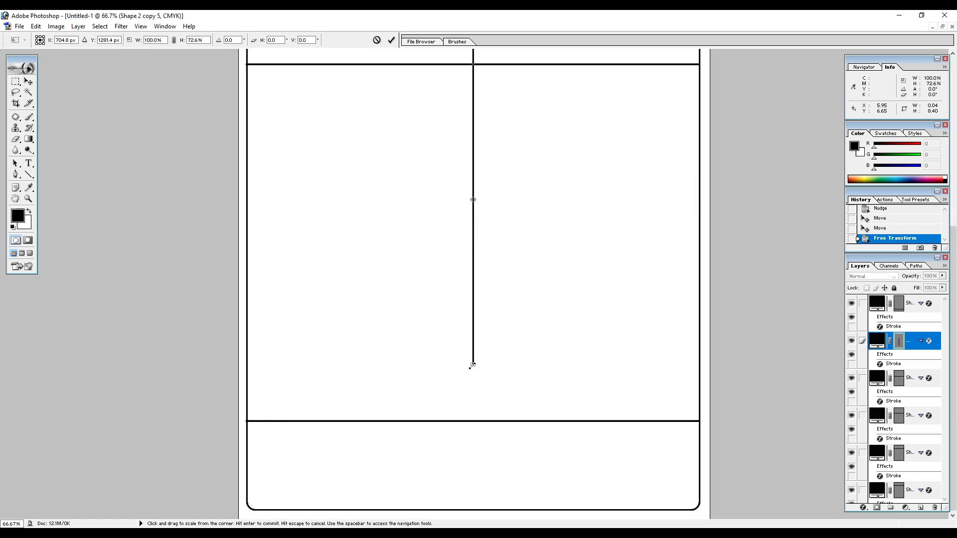
pyautogui.moveTo(472, 365); pyautogui.dragTo(474, 423)
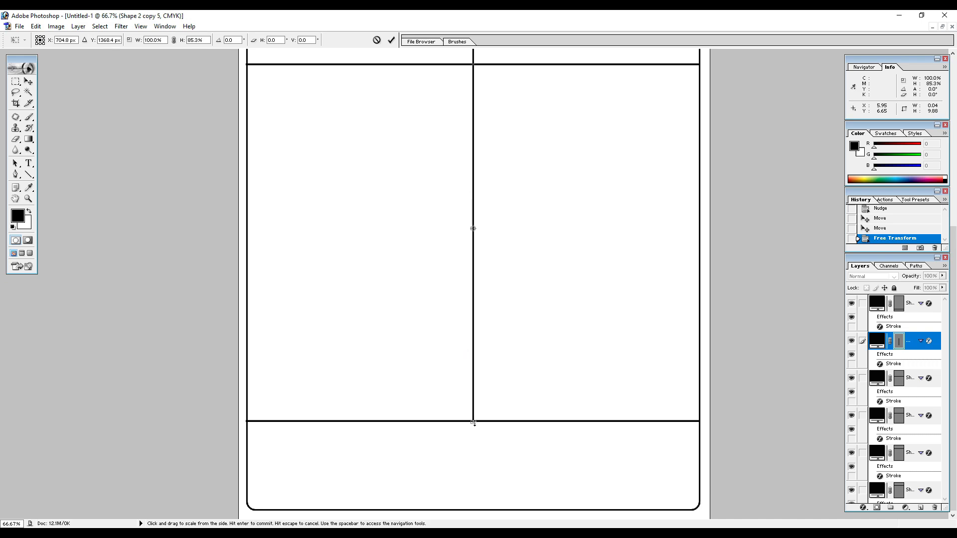
pyautogui.click(391, 39)
# Move the vertical line left, close to the frame's left border, to mark off a narrow first column.
pyautogui.scroll(3, 461, 96)
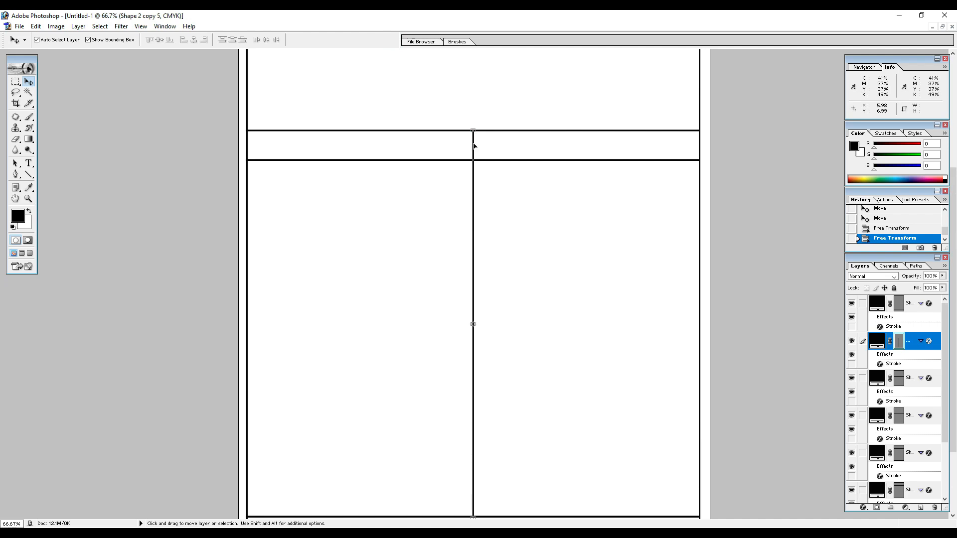
pyautogui.moveTo(471, 148); pyautogui.dragTo(289, 166)
pyautogui.hotkey('ctrl', '0')
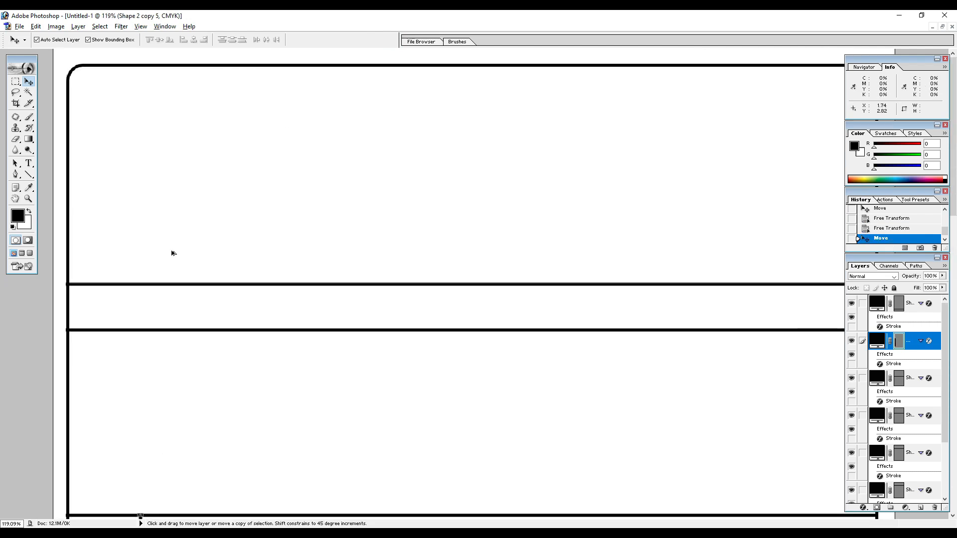
# Link the upper two horizontal lines and trim their left ends to the frame's border by scaling their width to 99.9%.
pyautogui.click(98, 284)
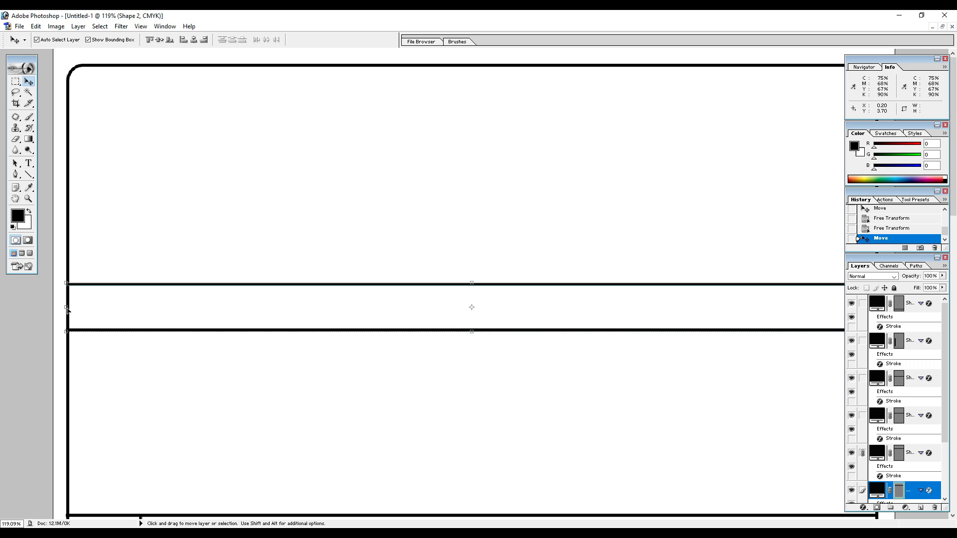
pyautogui.moveTo(68, 309); pyautogui.dragTo(69, 309)
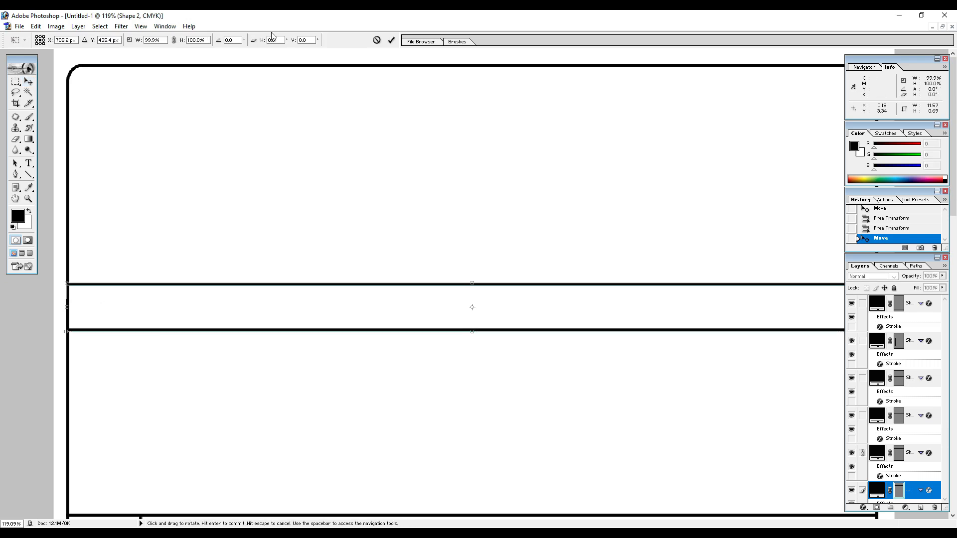
pyautogui.click(392, 40)
pyautogui.scroll(-1, 242, 198)
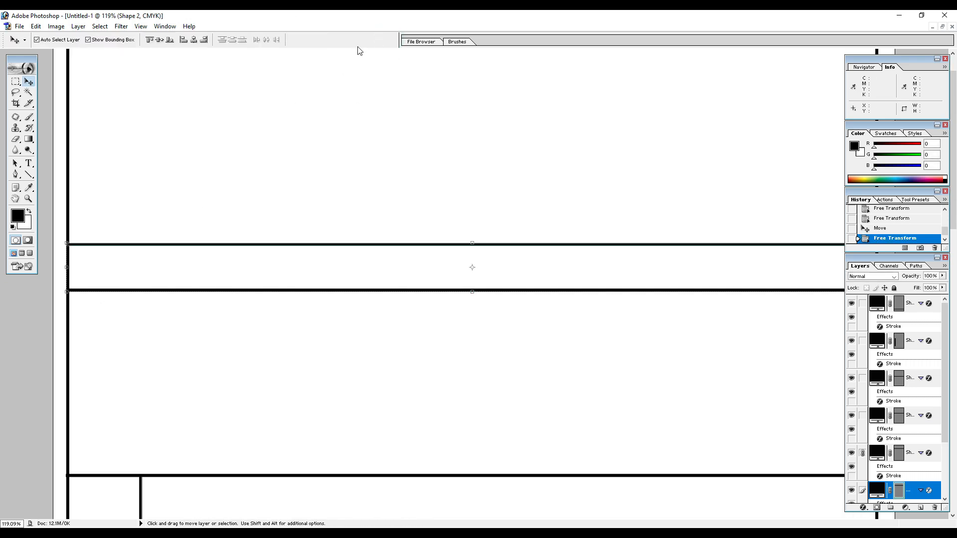
pyautogui.scroll(1, 304, 179)
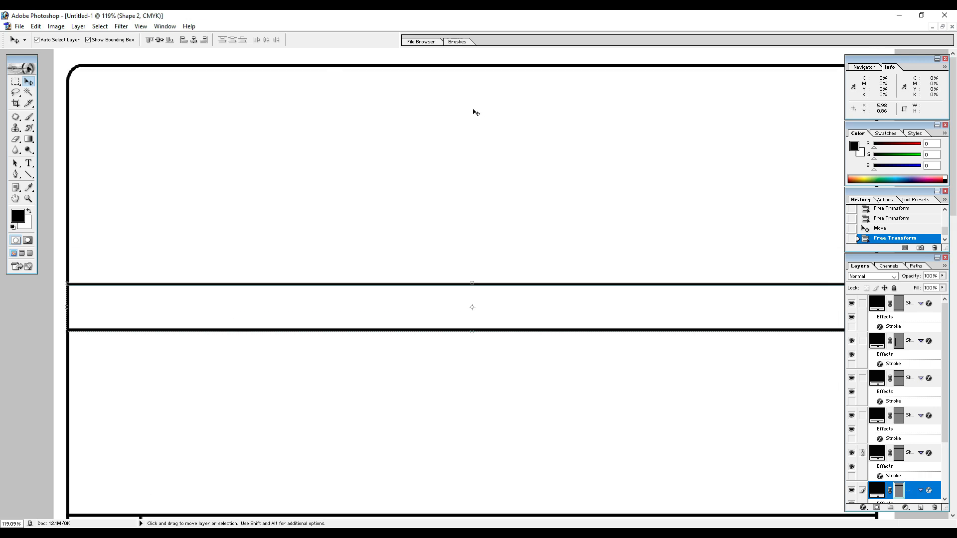
pyautogui.click(257, 231)
# Duplicate the vertical line and move the copy right, to just left of the frame's centre, forming a wide second column.
pyautogui.scroll(-3, 280, 217)
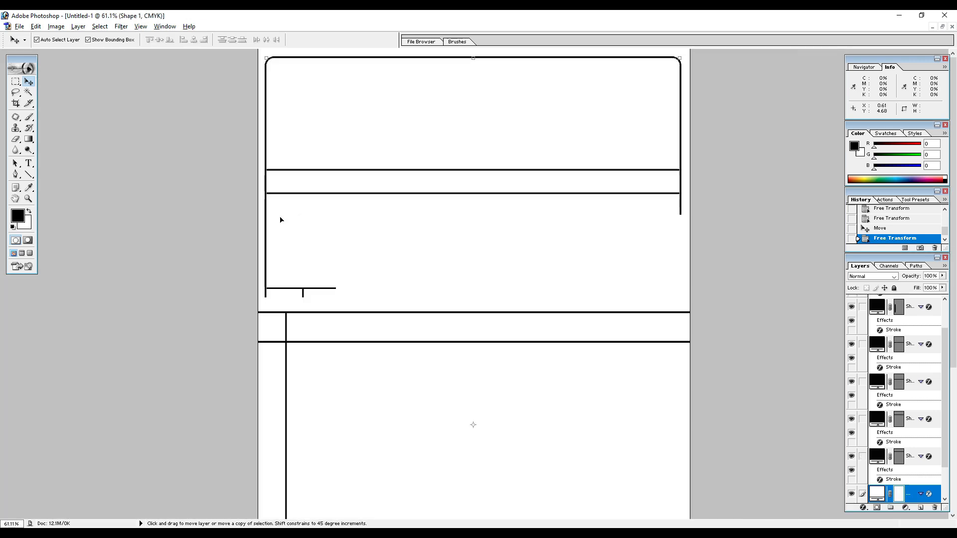
pyautogui.click(303, 298)
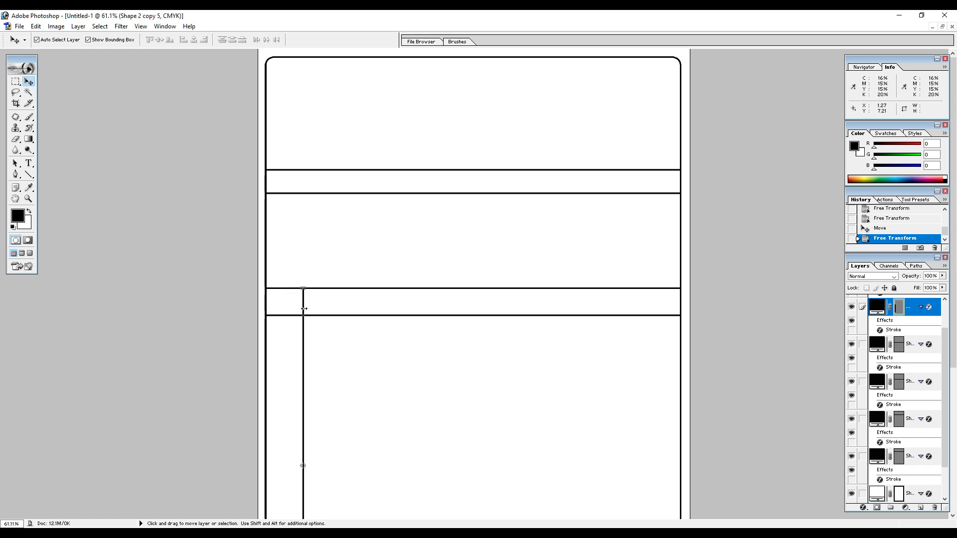
pyautogui.moveTo(304, 303); pyautogui.dragTo(387, 297)
pyautogui.hotkey('ctrl', 'z')
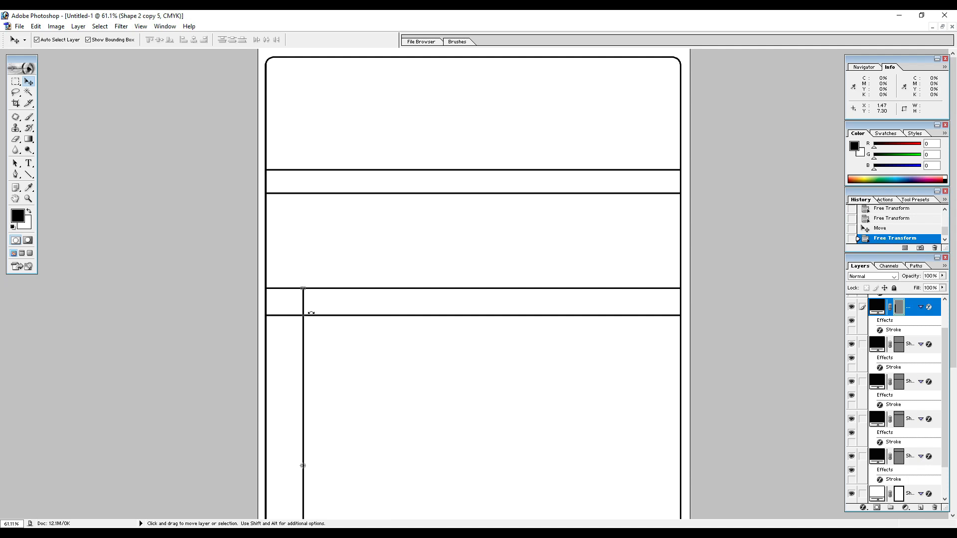
pyautogui.hotkey('ctrl', 'j')
pyautogui.moveTo(303, 300); pyautogui.dragTo(434, 305)
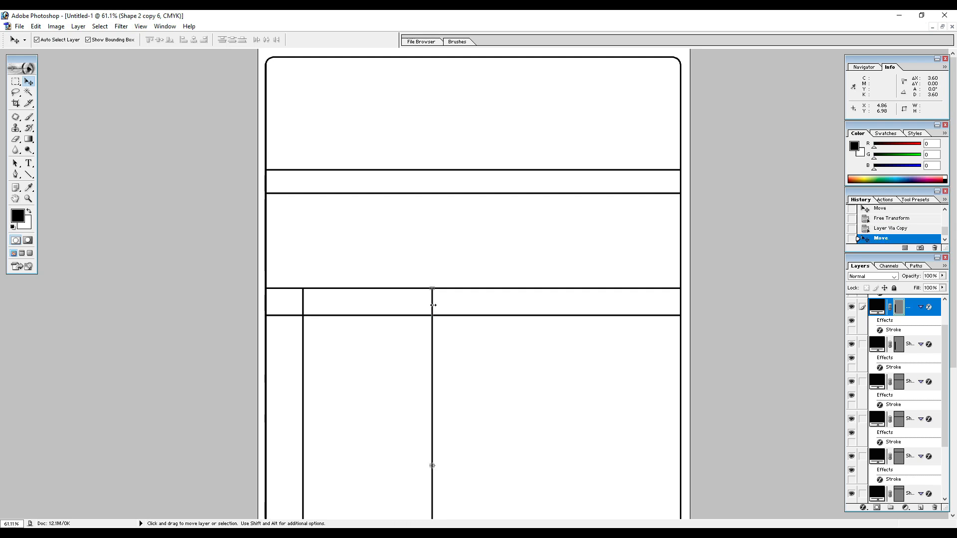
pyautogui.press('Right')
pyautogui.press('Right')
pyautogui.press('Right')
pyautogui.press('Right')
pyautogui.press('Right')
pyautogui.press('Right')
pyautogui.press('Right')
pyautogui.press('Right')
pyautogui.press('Right')
pyautogui.press('Right')
pyautogui.press('Right')
pyautogui.press('Right')
pyautogui.press('Right')
pyautogui.press('Right')
pyautogui.press('Right')
pyautogui.press('Right')
pyautogui.press('Right')
pyautogui.press('Right')
pyautogui.press('Right')
pyautogui.press('Right')
pyautogui.press('Right')
pyautogui.press('Right')
pyautogui.press('Right')
pyautogui.press('Right')
pyautogui.press('Right')
pyautogui.press('Right')
pyautogui.press('Right')
pyautogui.press('Right')
pyautogui.press('Right')
pyautogui.press('Right')
pyautogui.press('Right')
pyautogui.press('Right')
pyautogui.press('Right')
pyautogui.press('Right')
pyautogui.press('Right')
pyautogui.press('Right')
pyautogui.press('Right')
pyautogui.press('Right')
pyautogui.press('Right')
pyautogui.press('Right')
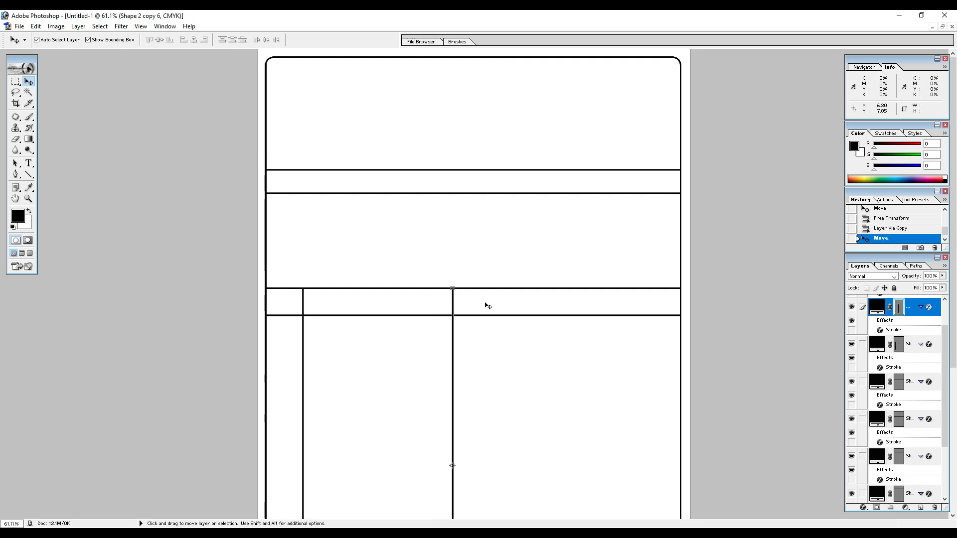
# Duplicate the second vertical line and nudge the copy right, to just past the frame's centre, forming a narrower third column.
pyautogui.hotkey('ctrl', 'j')
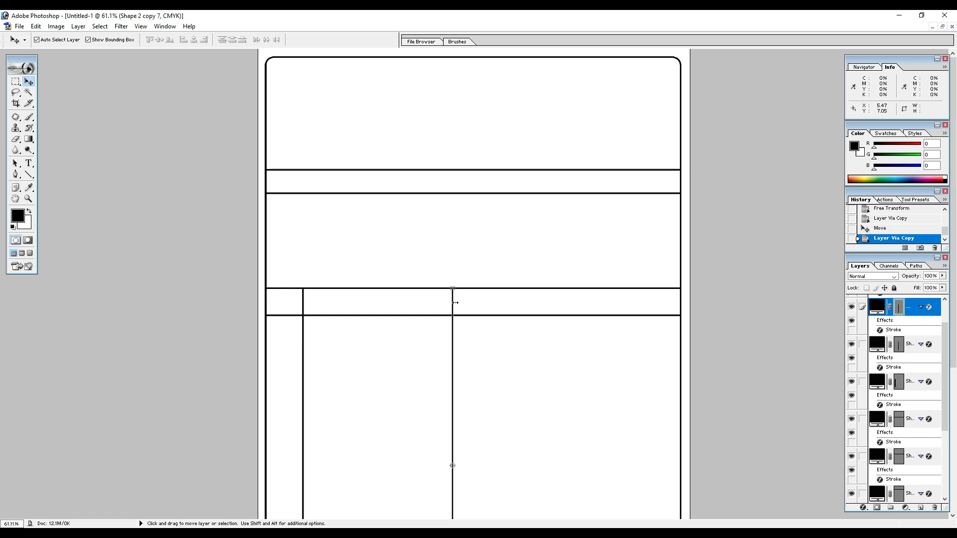
pyautogui.hotkey('shift', 'Right')
pyautogui.hotkey('shift', 'Right')
pyautogui.hotkey('shift', 'Right')
pyautogui.hotkey('shift', 'Right')
pyautogui.hotkey('shift', 'Right')
pyautogui.hotkey('shift', 'Right')
pyautogui.hotkey('shift', 'Right')
pyautogui.hotkey('shift', 'Right')
pyautogui.hotkey('shift', 'Right')
pyautogui.hotkey('shift', 'Right')
pyautogui.hotkey('shift', 'Right')
pyautogui.hotkey('shift', 'Right')
pyautogui.hotkey('shift', 'Right')
pyautogui.hotkey('shift', 'Right')
pyautogui.hotkey('shift', 'Right')
pyautogui.hotkey('shift', 'Right')
pyautogui.hotkey('shift', 'Right')
pyautogui.hotkey('shift', 'Right')
pyautogui.hotkey('shift', 'Right')
pyautogui.hotkey('shift', 'Right')
pyautogui.hotkey('shift', 'Right')
pyautogui.hotkey('shift', 'Right')
pyautogui.hotkey('shift', 'Right')
pyautogui.hotkey('shift', 'Left')
pyautogui.hotkey('shift', 'Left')
pyautogui.hotkey('shift', 'Left')
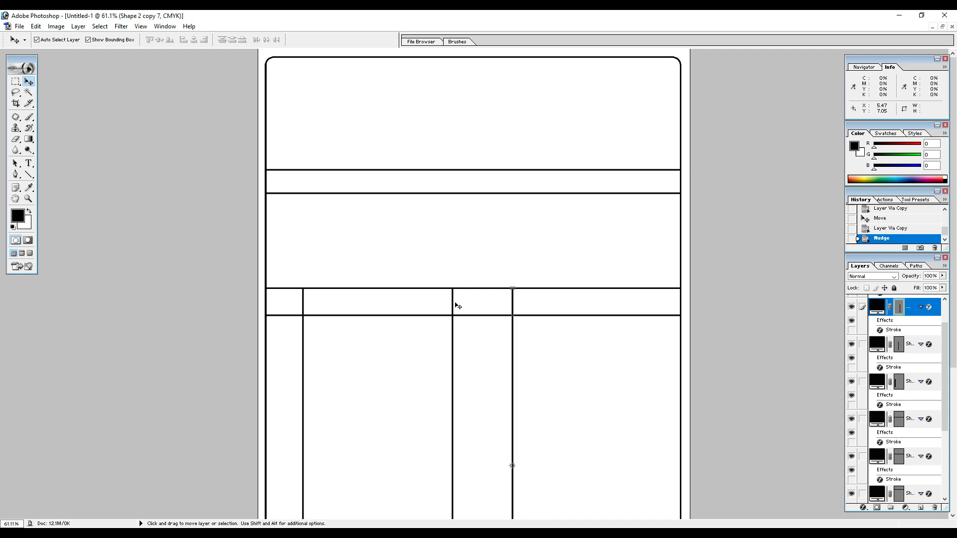
# Duplicate the third vertical line and nudge the copy right to form a fourth column about as wide as the third.
pyautogui.hotkey('ctrl', 'j')
pyautogui.hotkey('shift', 'Down')
pyautogui.hotkey('shift', 'Down')
pyautogui.hotkey('shift', 'Down')
pyautogui.hotkey('shift', 'Down')
pyautogui.hotkey('shift', 'Down')
pyautogui.hotkey('shift', 'Down')
pyautogui.hotkey('shift', 'Down')
pyautogui.hotkey('shift', 'Down')
pyautogui.hotkey('shift', 'Down')
pyautogui.hotkey('shift', 'Down')
pyautogui.hotkey('shift', 'Down')
pyautogui.hotkey('shift', 'Down')
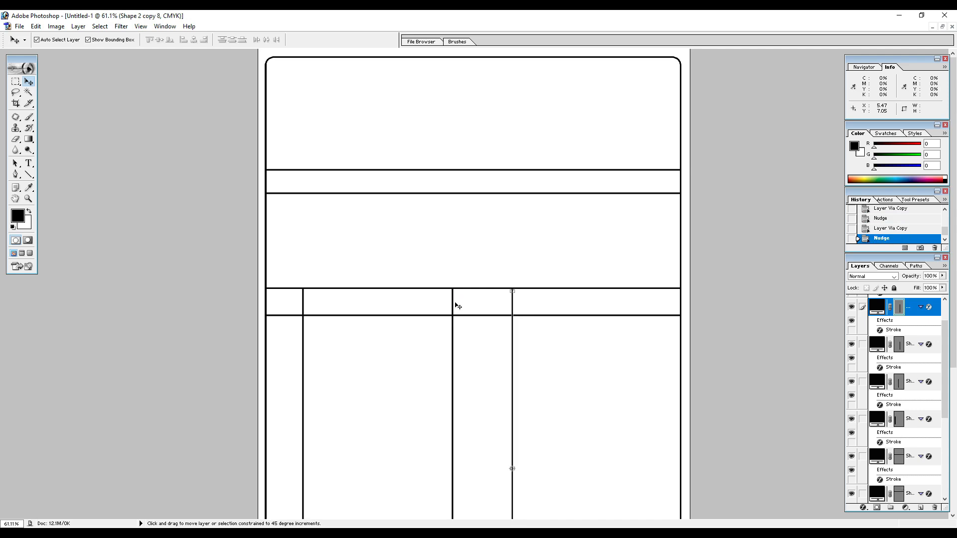
pyautogui.hotkey('ctrl', 'z')
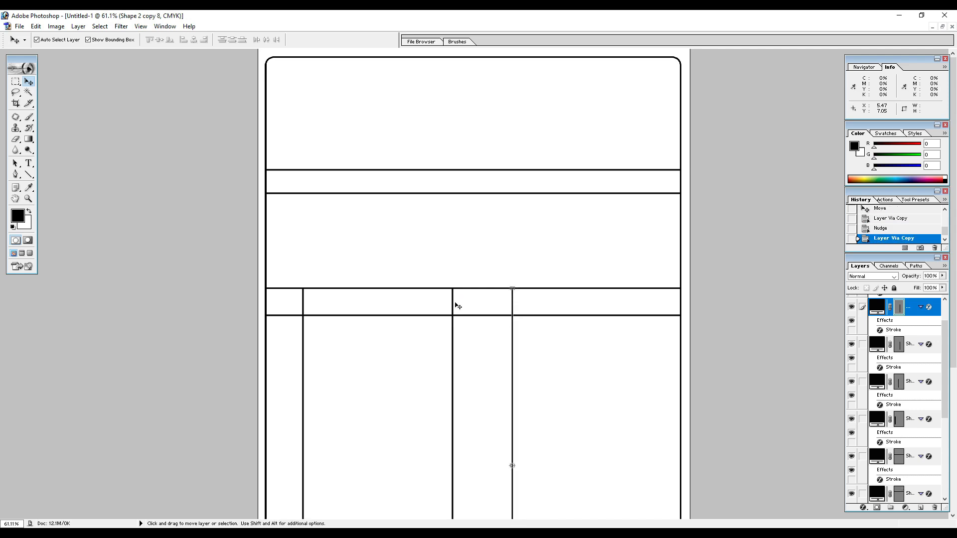
pyautogui.hotkey('shift', 'Right')
pyautogui.hotkey('shift', 'Right')
pyautogui.hotkey('shift', 'Right')
pyautogui.hotkey('shift', 'Right')
pyautogui.hotkey('shift', 'Right')
pyautogui.hotkey('shift', 'Right')
pyautogui.hotkey('shift', 'Right')
pyautogui.hotkey('shift', 'Right')
pyautogui.hotkey('shift', 'Right')
pyautogui.hotkey('shift', 'Right')
pyautogui.hotkey('shift', 'Right')
pyautogui.hotkey('shift', 'Right')
pyautogui.hotkey('shift', 'Right')
pyautogui.hotkey('shift', 'Right')
pyautogui.hotkey('shift', 'Right')
pyautogui.hotkey('shift', 'Right')
pyautogui.hotkey('shift', 'Right')
pyautogui.hotkey('shift', 'Right')
pyautogui.hotkey('shift', 'Right')
pyautogui.hotkey('shift', 'Right')
pyautogui.hotkey('shift', 'Right')
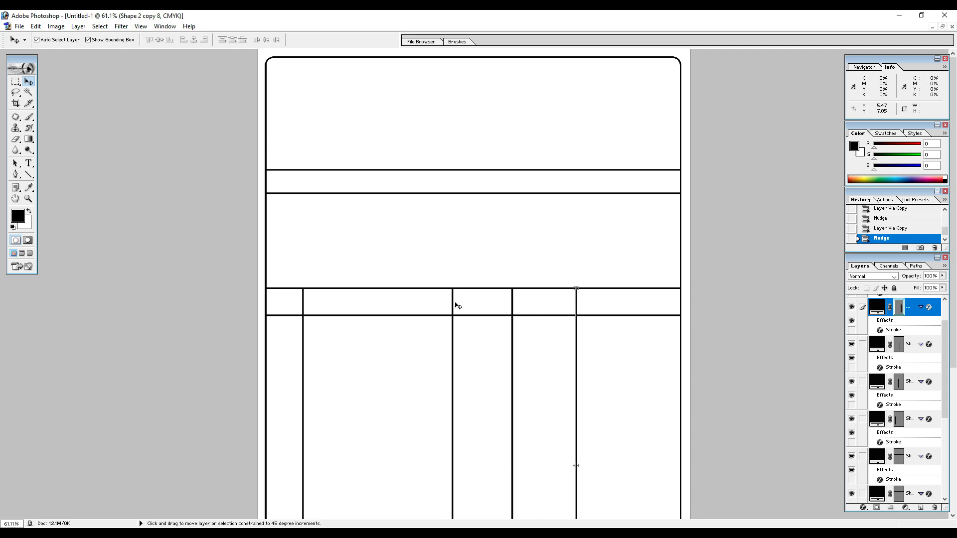
pyautogui.press('Left')
pyautogui.press('Left')
pyautogui.press('Left')
pyautogui.press('Left')
pyautogui.press('Left')
pyautogui.press('Left')
pyautogui.press('Left')
pyautogui.press('Left')
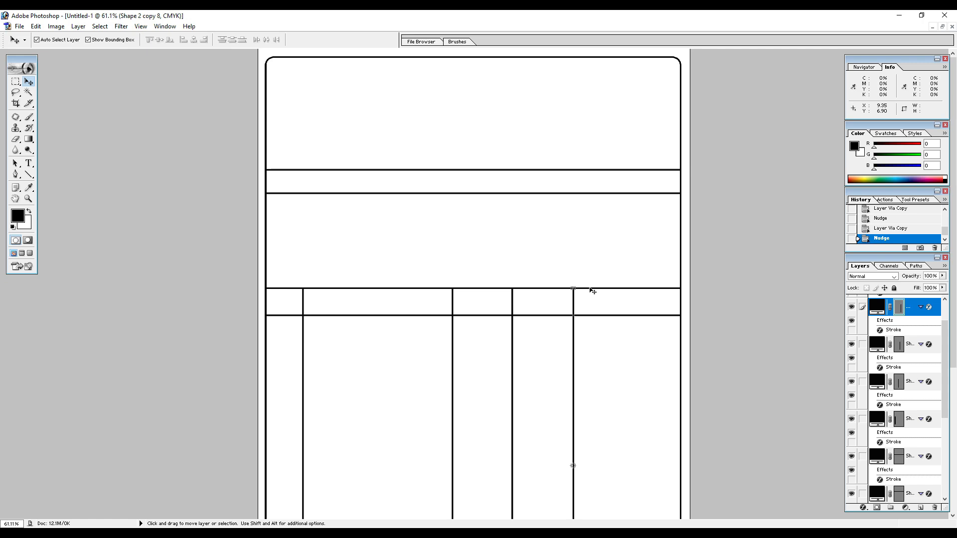
pyautogui.scroll(-8, 532, 261)
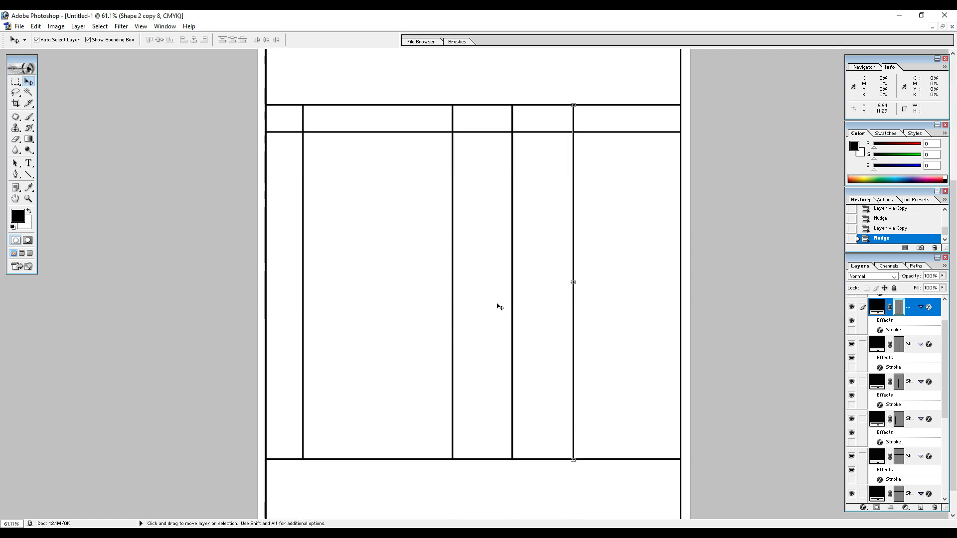
pyautogui.click(463, 94)
pyautogui.scroll(7, 434, 323)
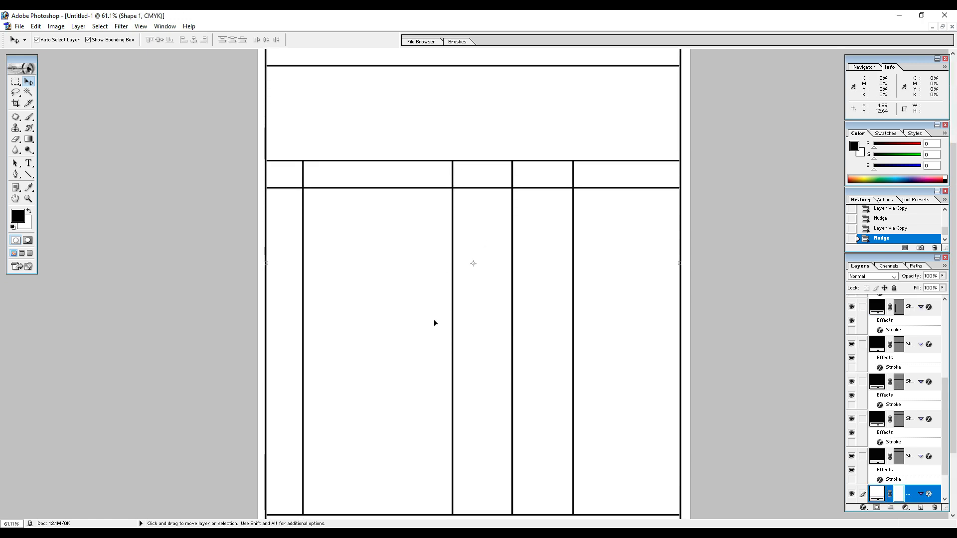
# Duplicate the vertical line at the third column's right edge and move the copy up and right, starting at the second horizontal line.
pyautogui.scroll(2, 434, 323)
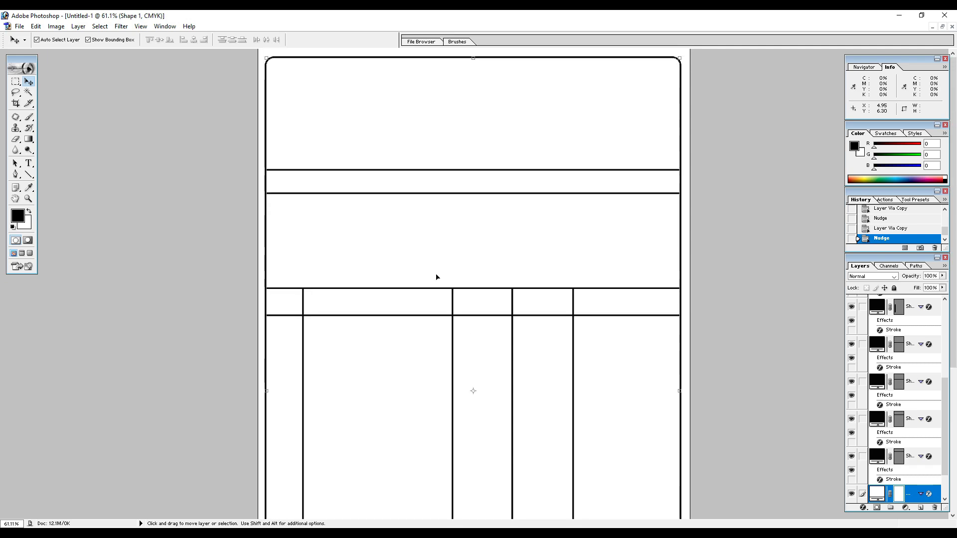
pyautogui.click(513, 304)
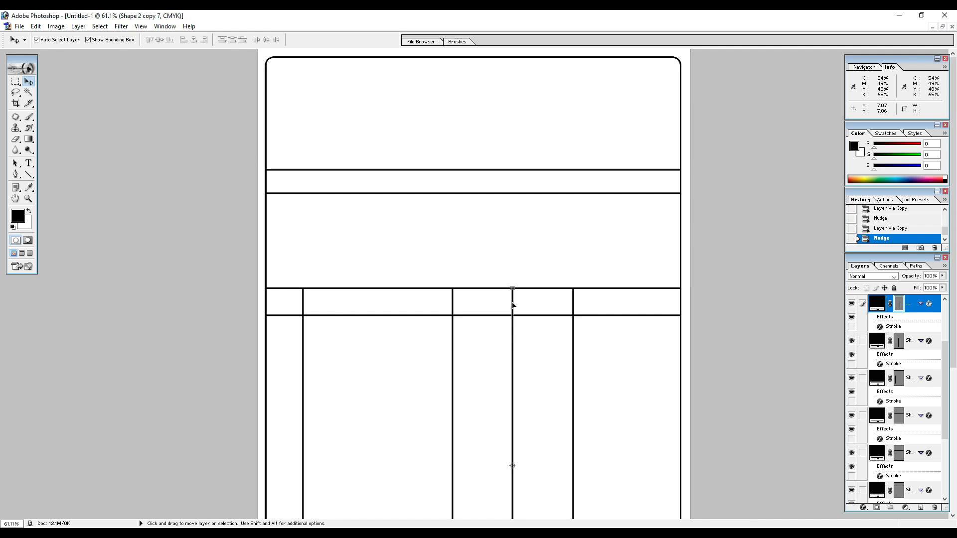
pyautogui.hotkey('ctrl', 'j')
pyautogui.moveTo(513, 306); pyautogui.dragTo(543, 186)
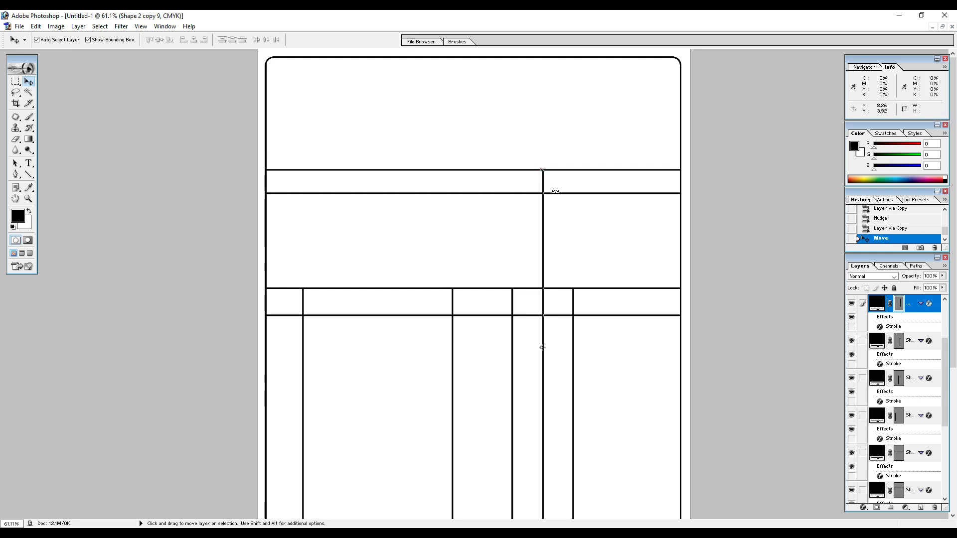
pyautogui.scroll(5, 548, 182)
pyautogui.scroll(-6, 549, 193)
pyautogui.click(536, 174)
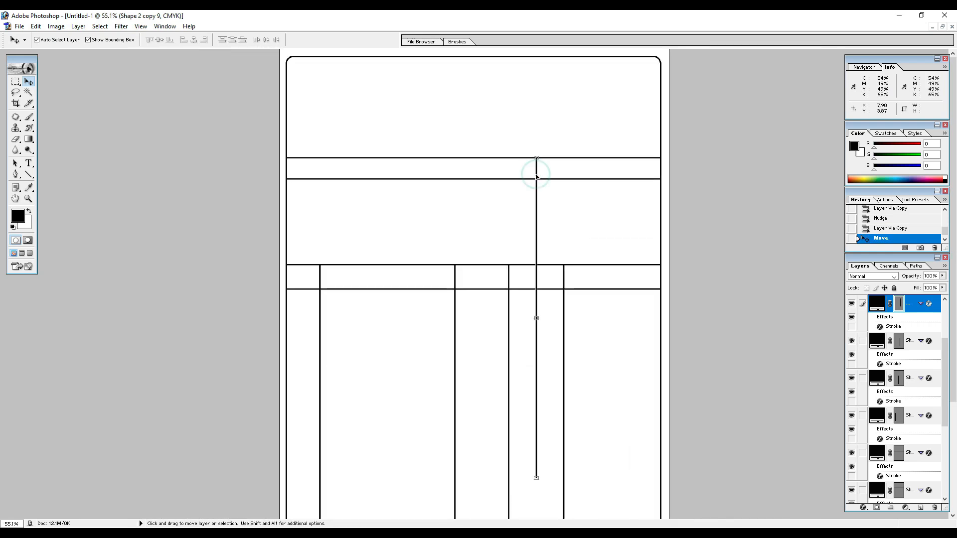
pyautogui.moveTo(539, 179); pyautogui.dragTo(542, 202)
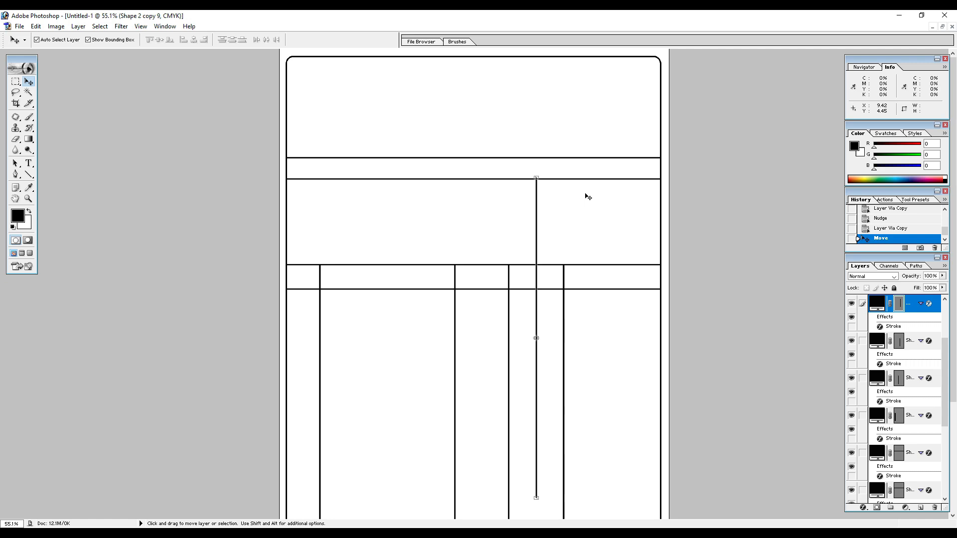
# Shorten the copied line to 27.2% height so it ends at the third horizontal line and divides the section above the table.
pyautogui.scroll(-2, 573, 194)
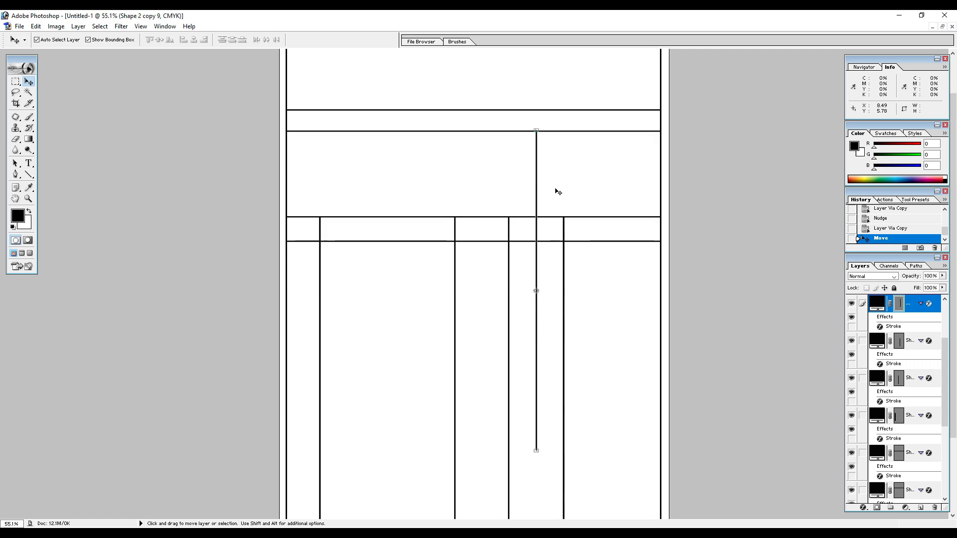
pyautogui.moveTo(536, 451); pyautogui.dragTo(549, 219)
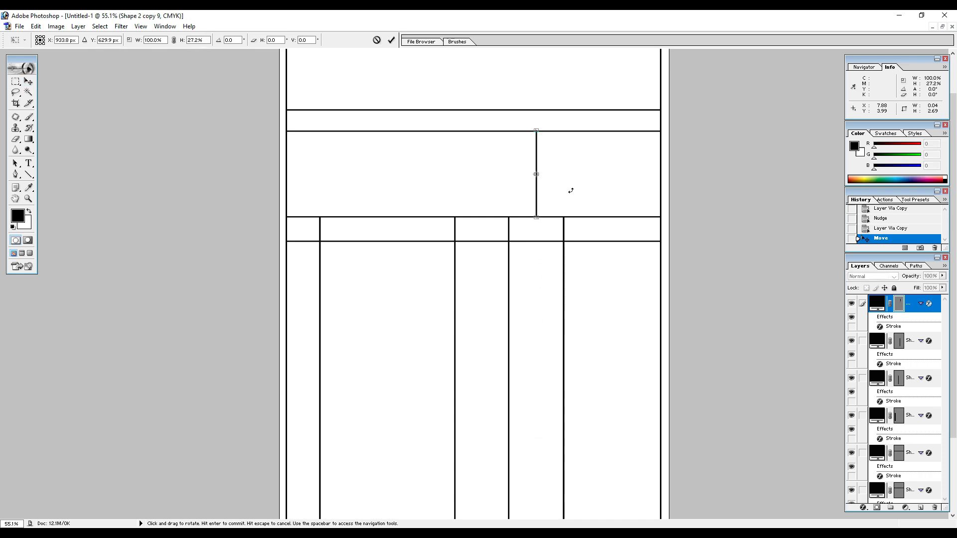
pyautogui.click(391, 40)
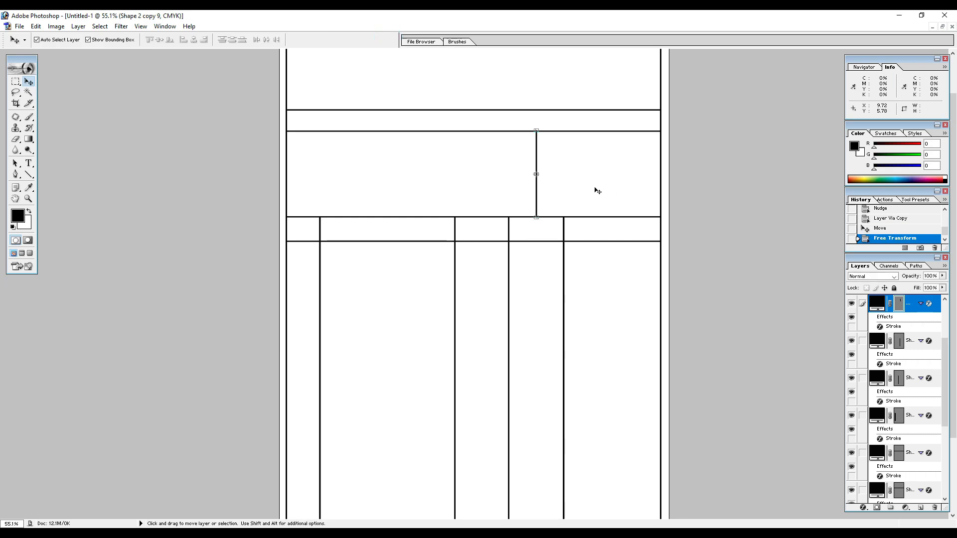
pyautogui.click(593, 187)
pyautogui.scroll(3, 506, 244)
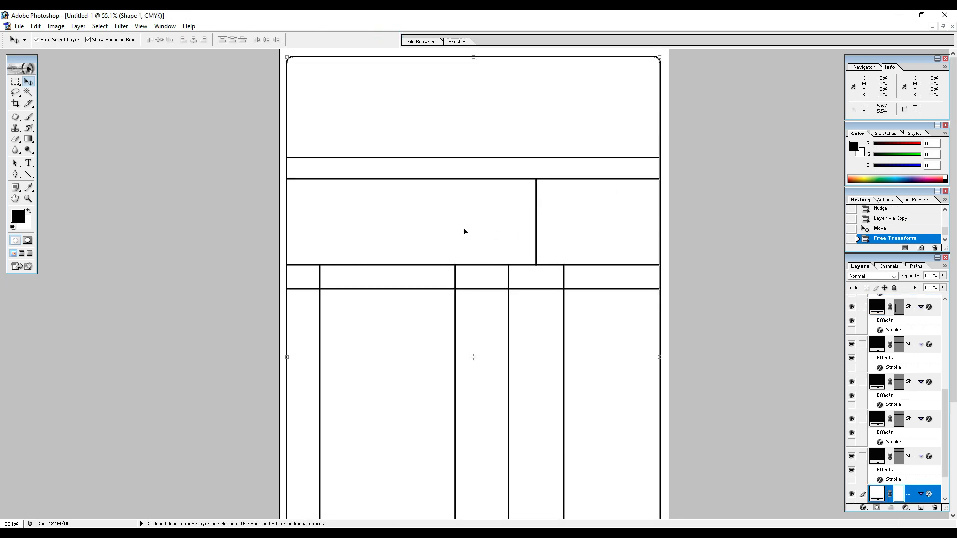
# Save the document in Photoshop format as "Gupta Electric cash memo" in the "Photoshop psd" folder on drive E.
pyautogui.hotkey('ctrl', 's')
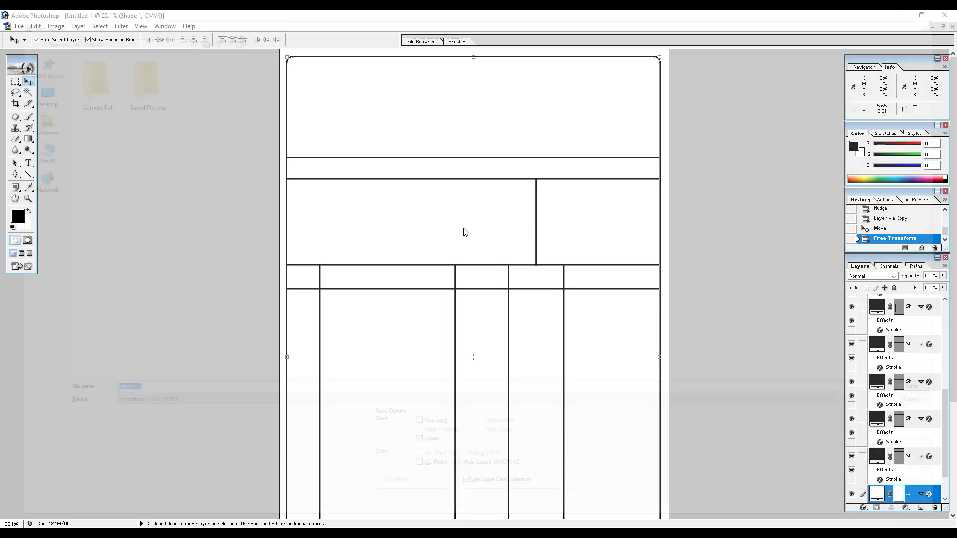
pyautogui.click(31, 157)
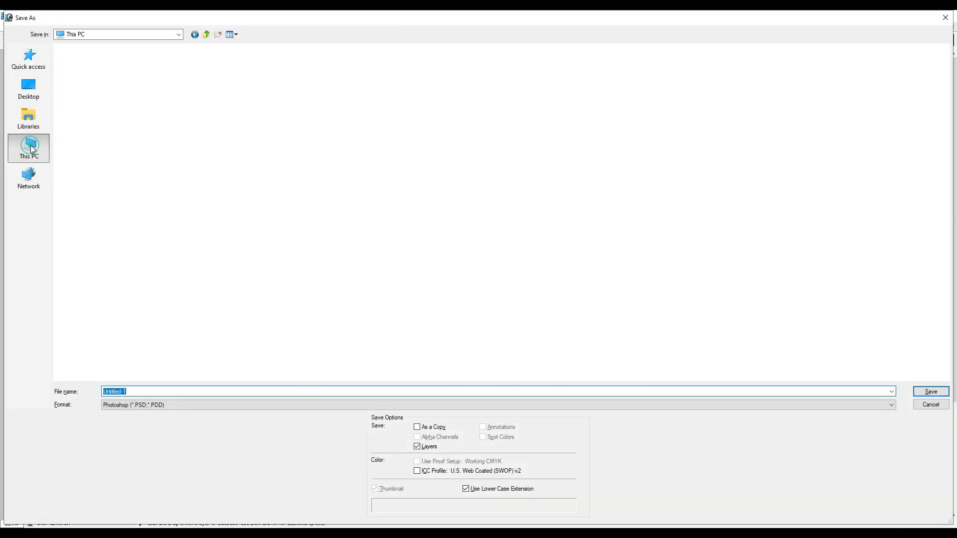
pyautogui.doubleClick(343, 107)
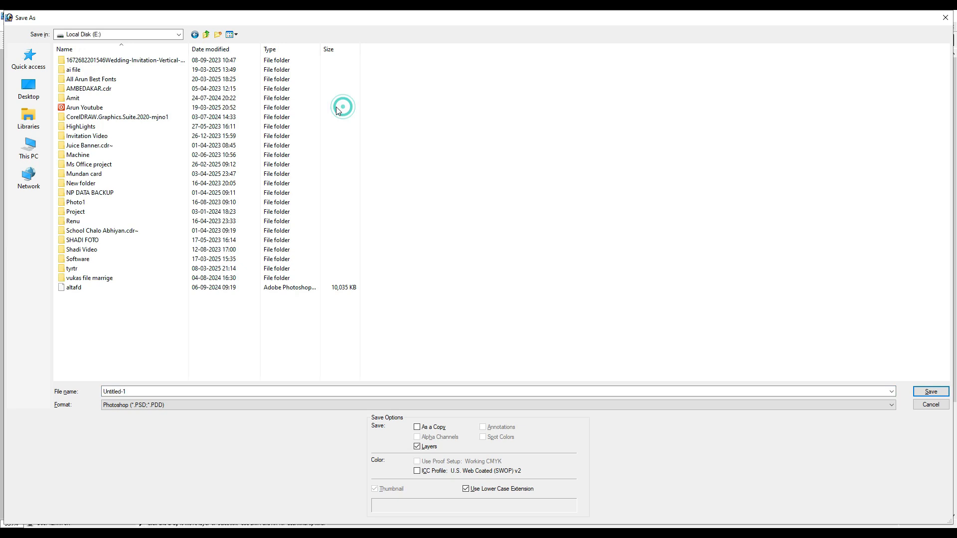
pyautogui.doubleClick(102, 107)
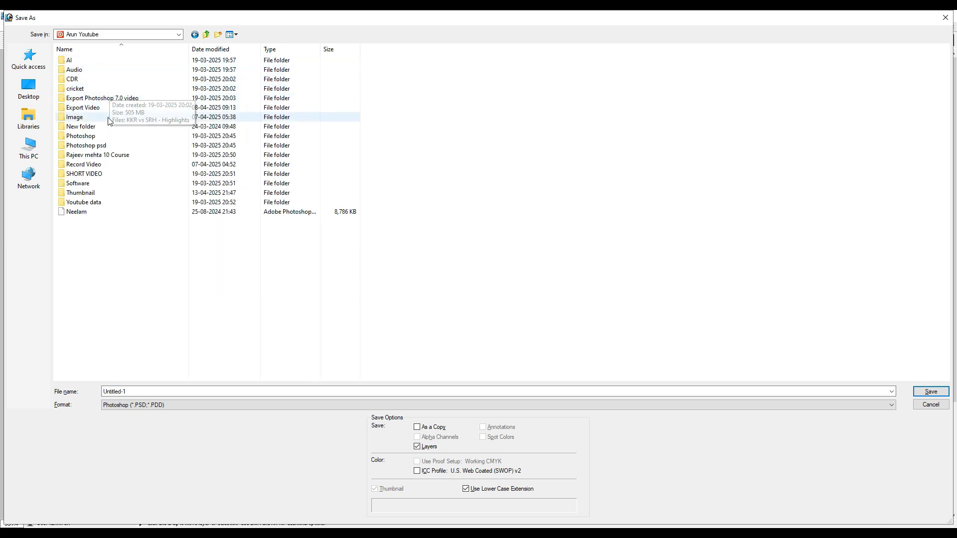
pyautogui.doubleClick(111, 146)
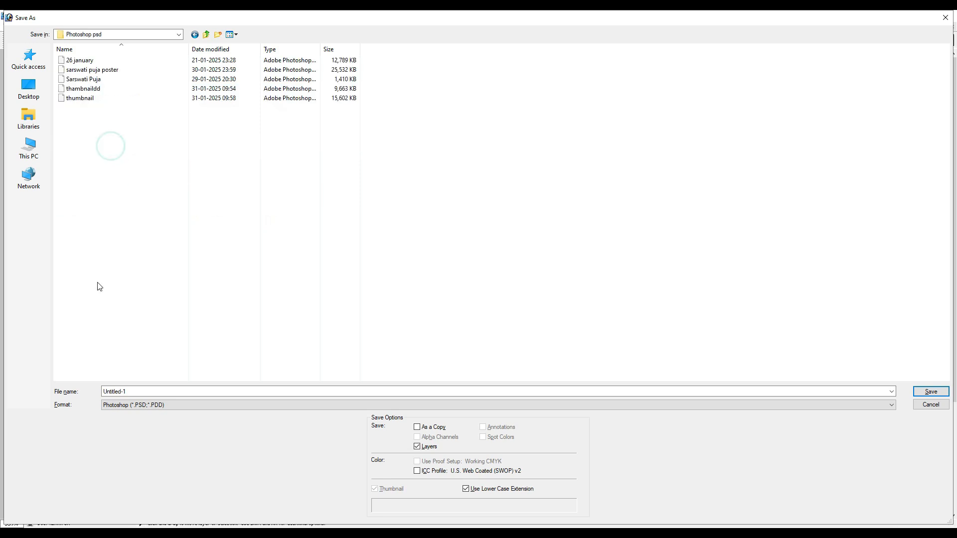
pyautogui.doubleClick(135, 393)
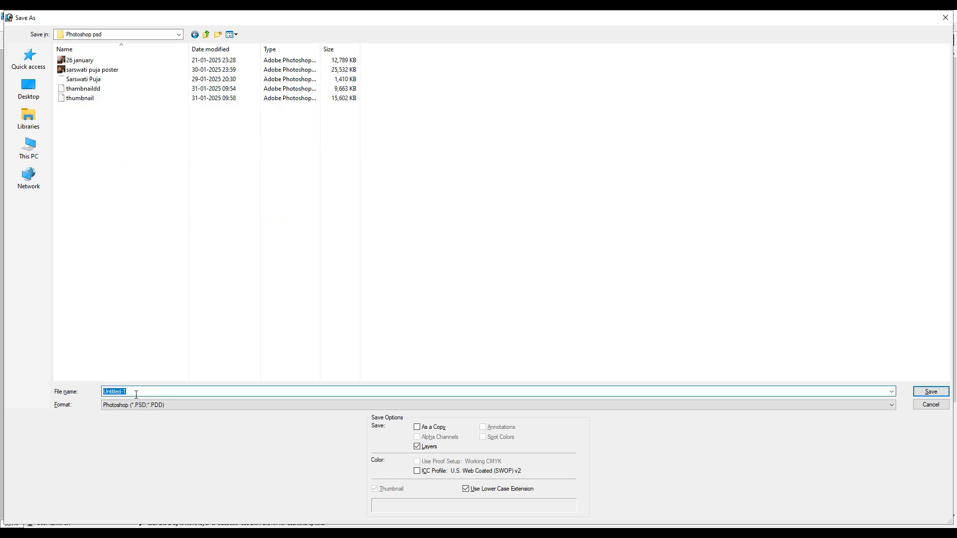
pyautogui.write('Gu')
pyautogui.write('memo')
pyautogui.click(932, 392)
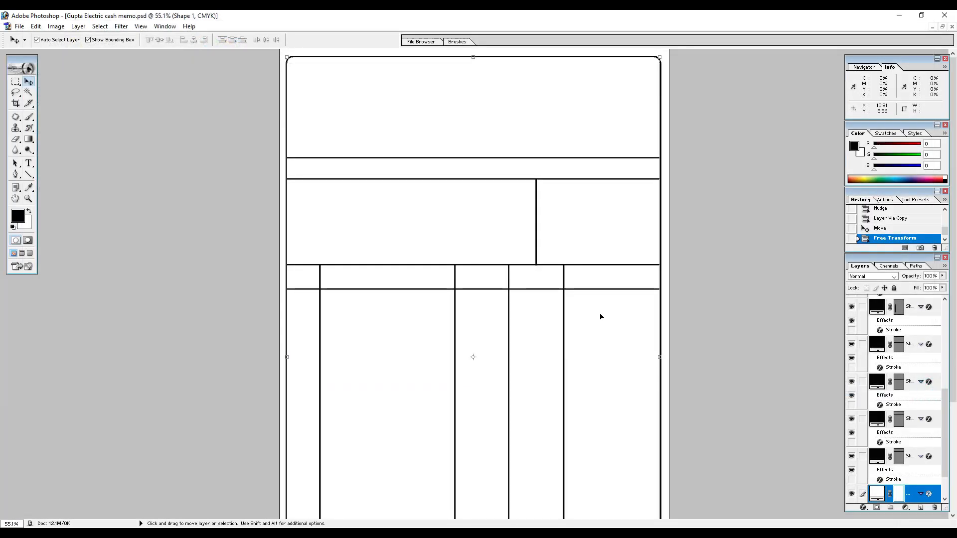
# Start a text layer in the empty header section with the A-SuperHindi-10 font at 20 pt.
pyautogui.click(401, 88)
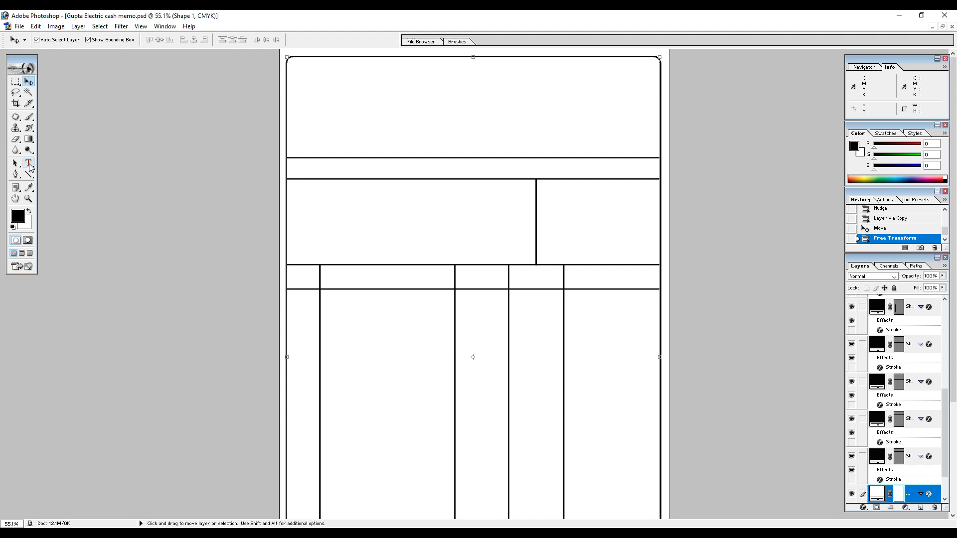
pyautogui.click(30, 168)
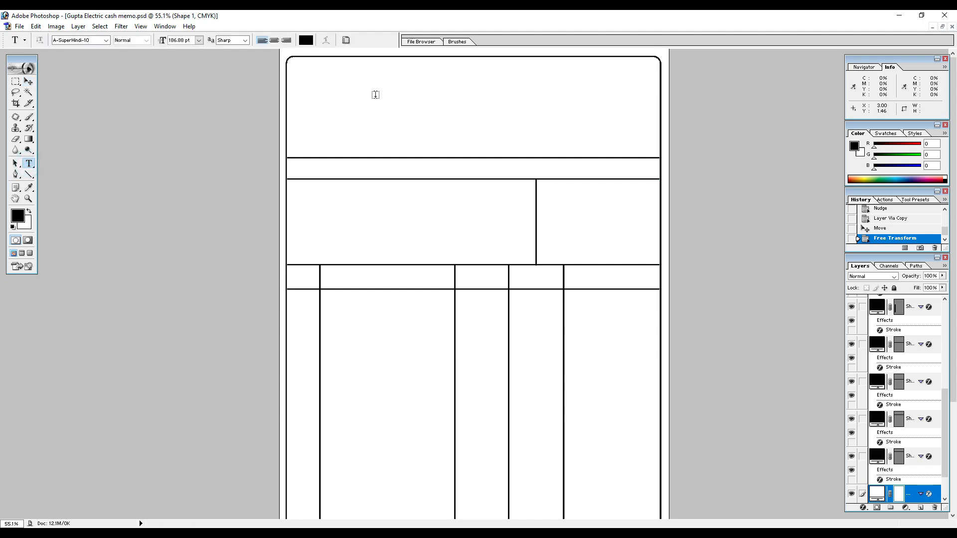
pyautogui.click(106, 41)
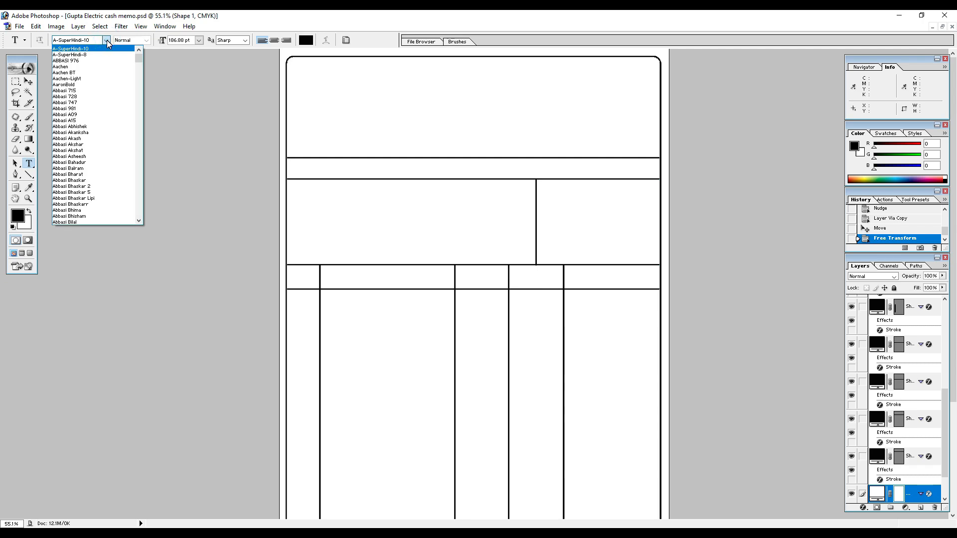
pyautogui.click(138, 59)
pyautogui.scroll(-2, 98, 93)
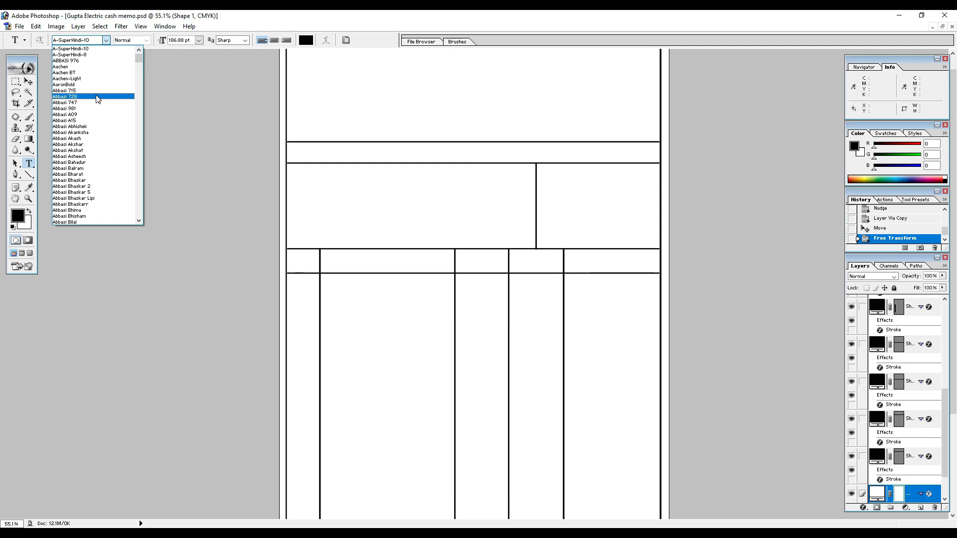
pyautogui.click(83, 49)
pyautogui.click(335, 100)
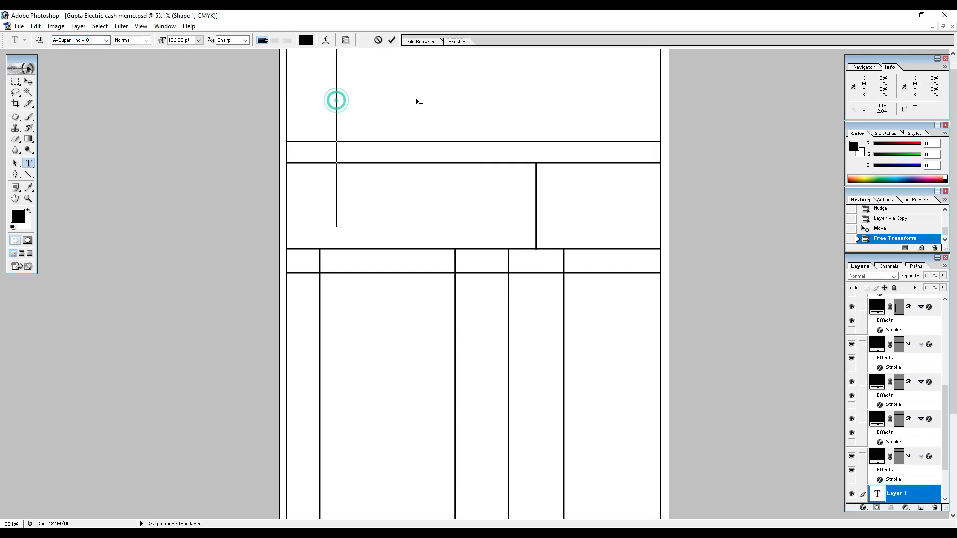
pyautogui.click(188, 40)
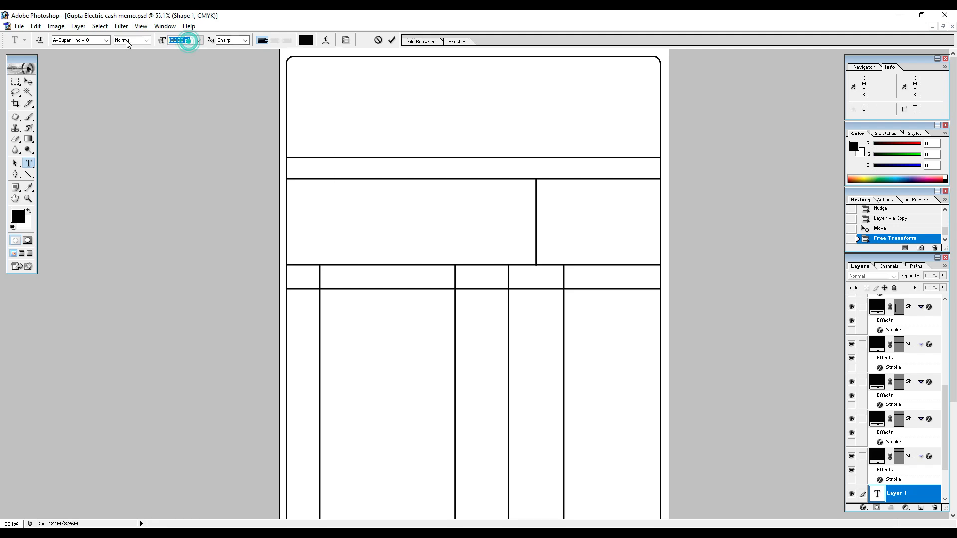
pyautogui.write('50')
pyautogui.press('Return')
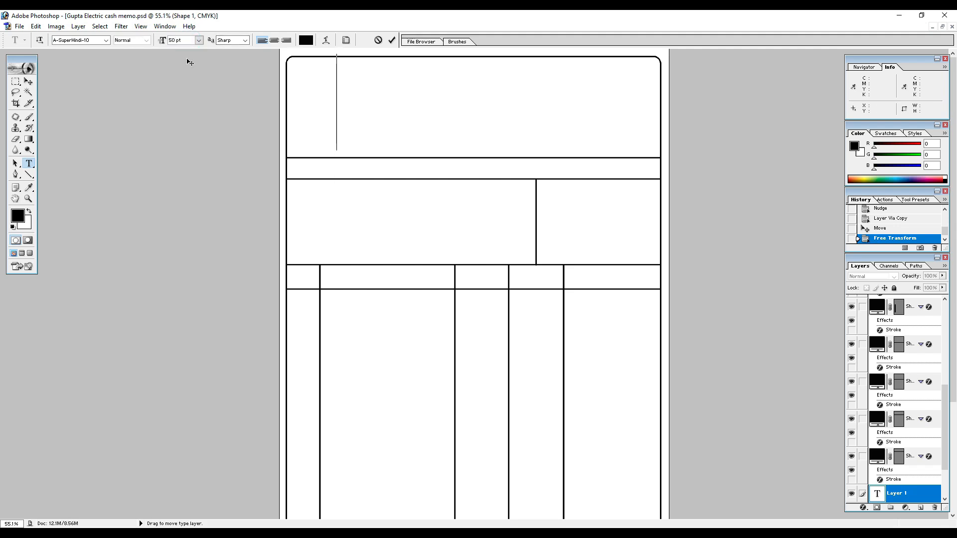
pyautogui.click(181, 39)
pyautogui.write('2dsfdsf')
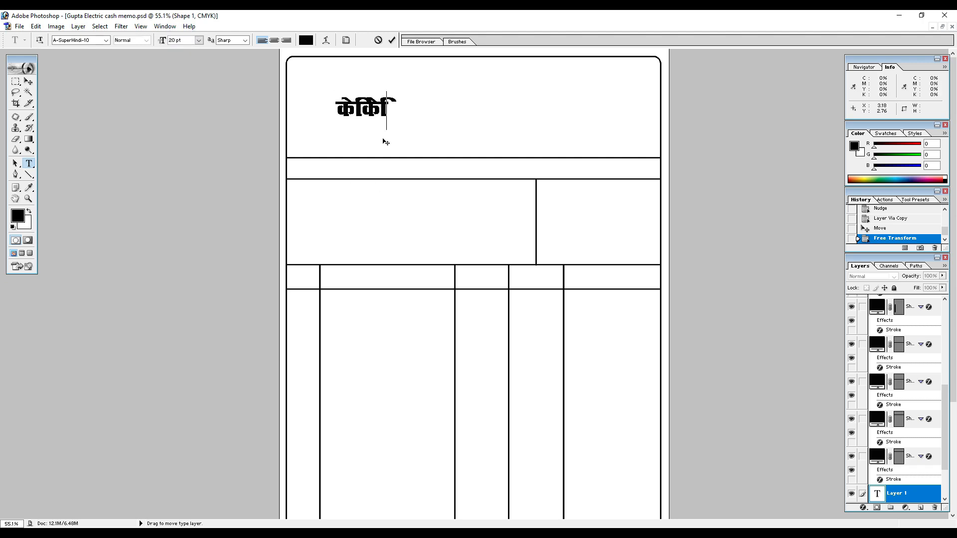
# Enter the Hindi heading "गुप्ता इलेक्ट्रीक एण्ड ट्रंक हाउस" in the new text layer, replacing any trial text.
pyautogui.hotkey('ctrl', 'a')
pyautogui.write('xz')
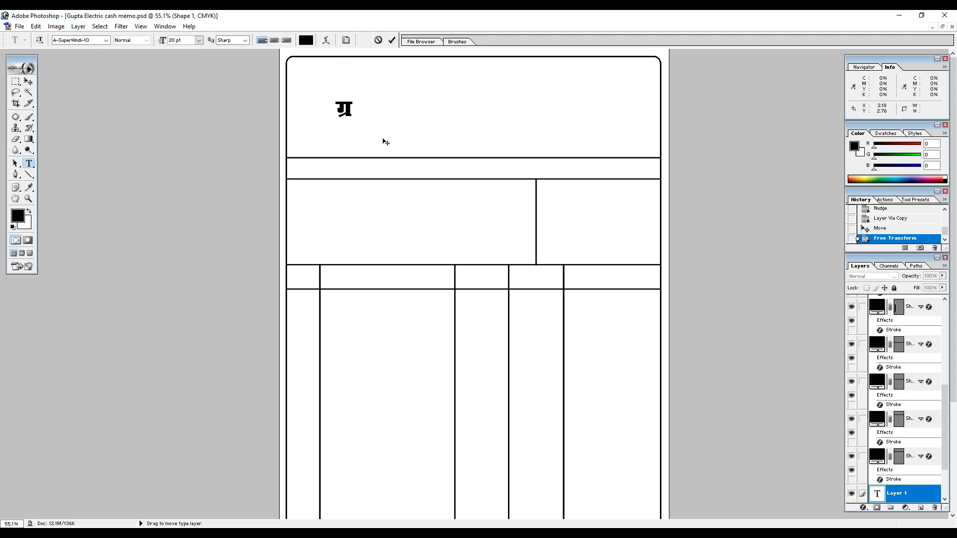
pyautogui.write('Irk bysDV')
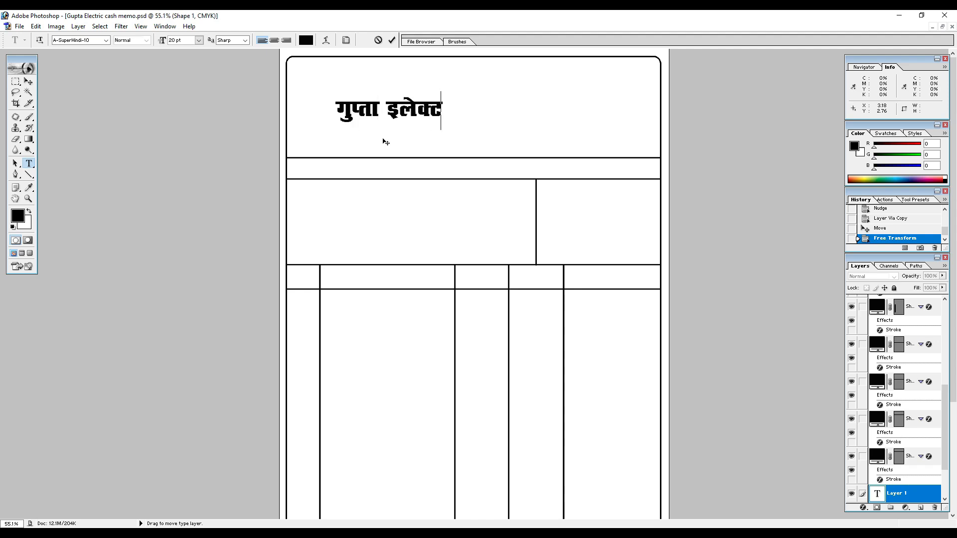
pyautogui.write('zhd')
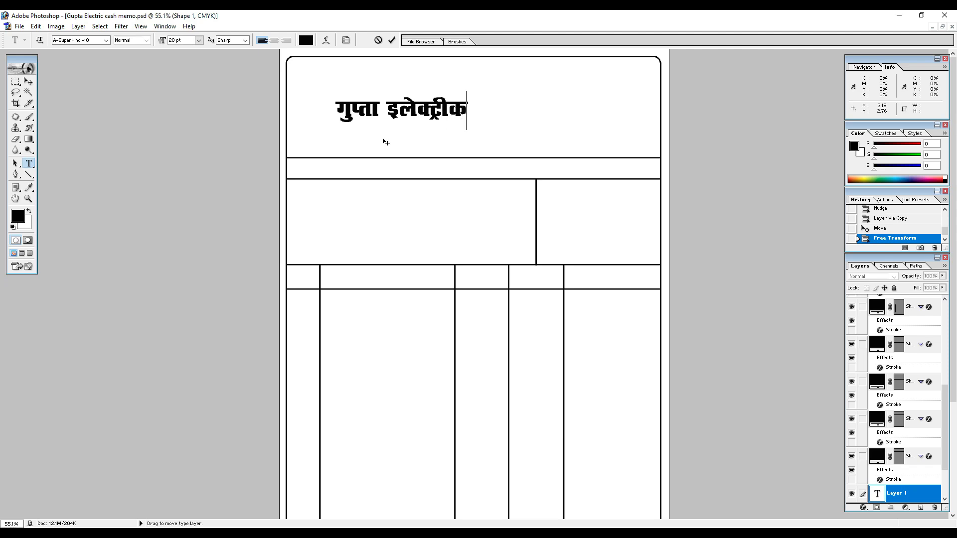
pyautogui.write(' ,.M v')
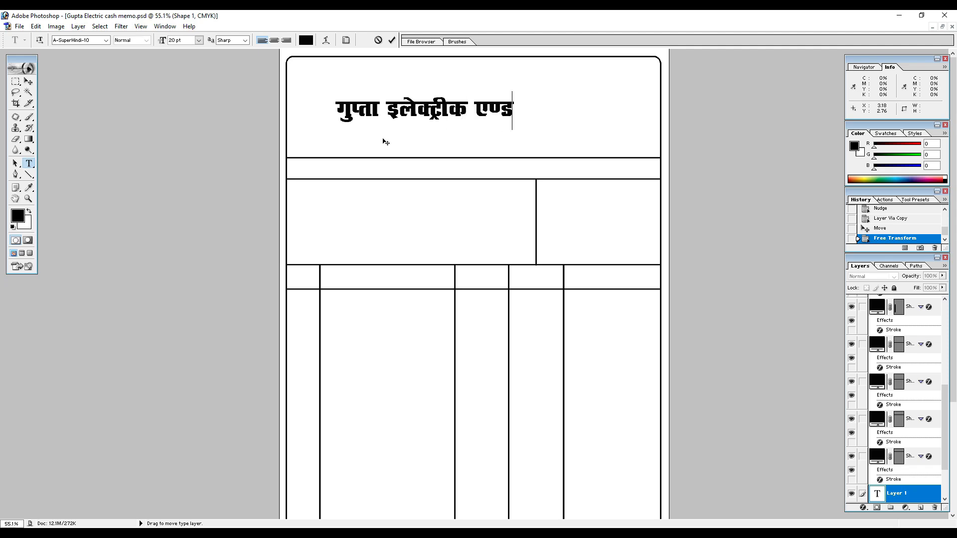
pyautogui.press('BackSpace')
pyautogui.write('BV')
pyautogui.press('BackSpace')
pyautogui.press('BackSpace')
pyautogui.write('Vzad g')
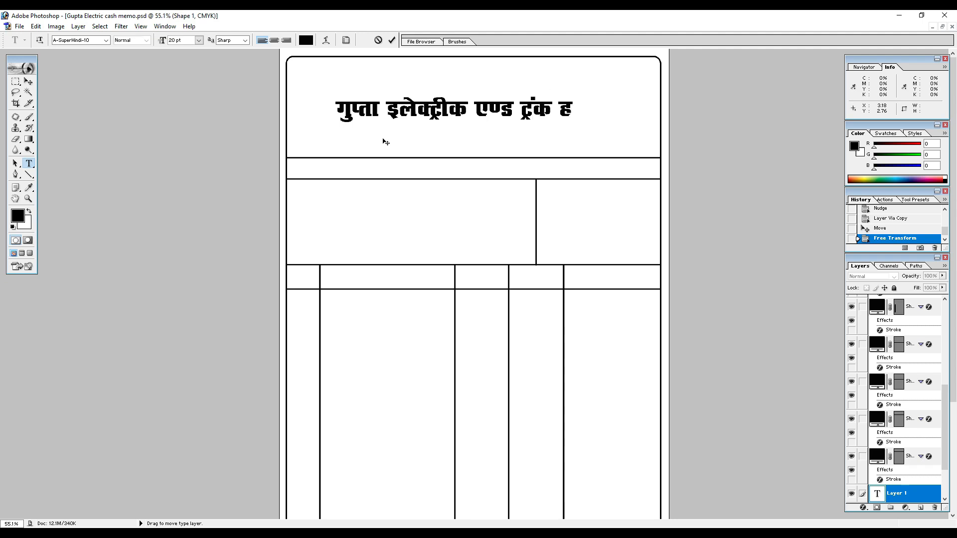
pyautogui.write('kml')
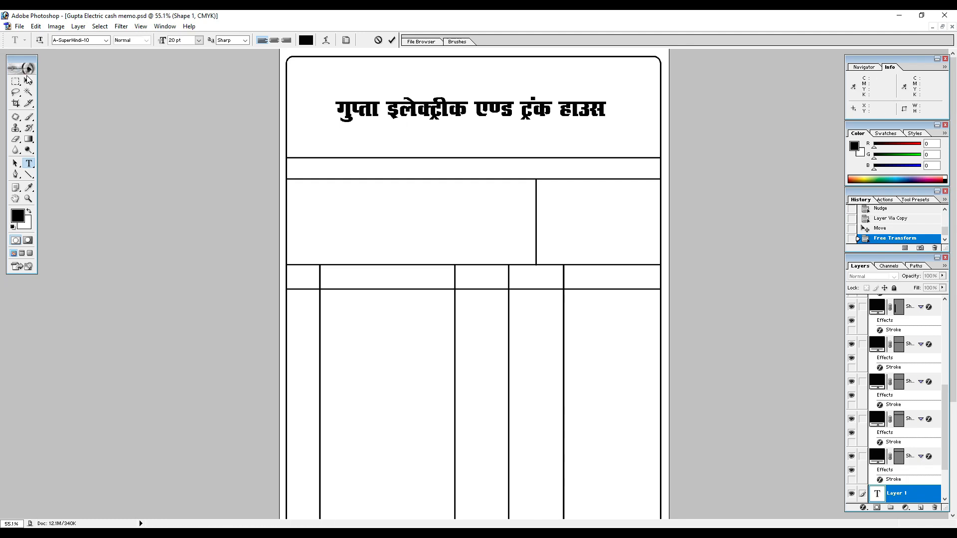
# Move the heading up within the header section and scale it to 119.4% width and 140.5% height.
pyautogui.click(27, 81)
pyautogui.moveTo(530, 106); pyautogui.dragTo(527, 89)
pyautogui.hotkey('ctrl', 't')
pyautogui.moveTo(604, 98); pyautogui.dragTo(630, 100)
pyautogui.press('Return')
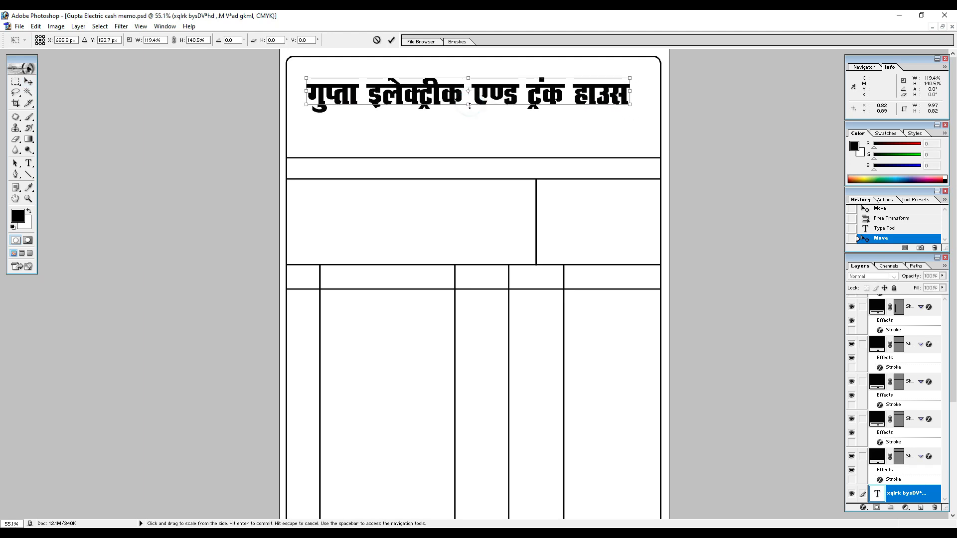
# Duplicate the heading directly below itself and set the copy's font to Abbasi 715.
pyautogui.keyDown('alt'); pyautogui.keyDown('shift'); pyautogui.moveTo(488, 92); pyautogui.dragTo(491, 125); pyautogui.keyUp('shift'); pyautogui.keyUp('alt')
pyautogui.hotkey('ctrl', 'z')
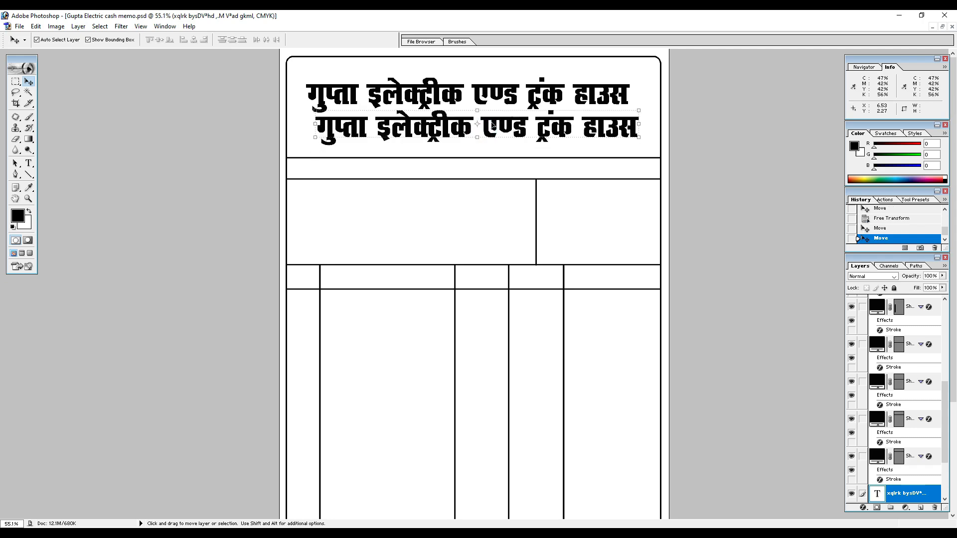
pyautogui.press('t')
pyautogui.click(489, 124)
pyautogui.hotkey('ctrl', 'a')
pyautogui.click(89, 41)
pyautogui.press('Up')
pyautogui.press('Up')
pyautogui.press('Up')
pyautogui.press('Up')
pyautogui.press('Up')
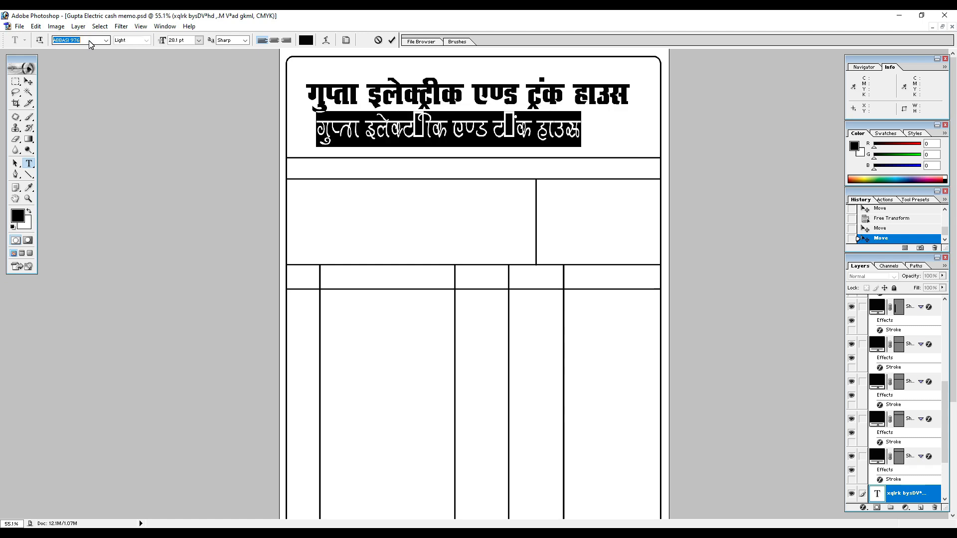
pyautogui.press('Down')
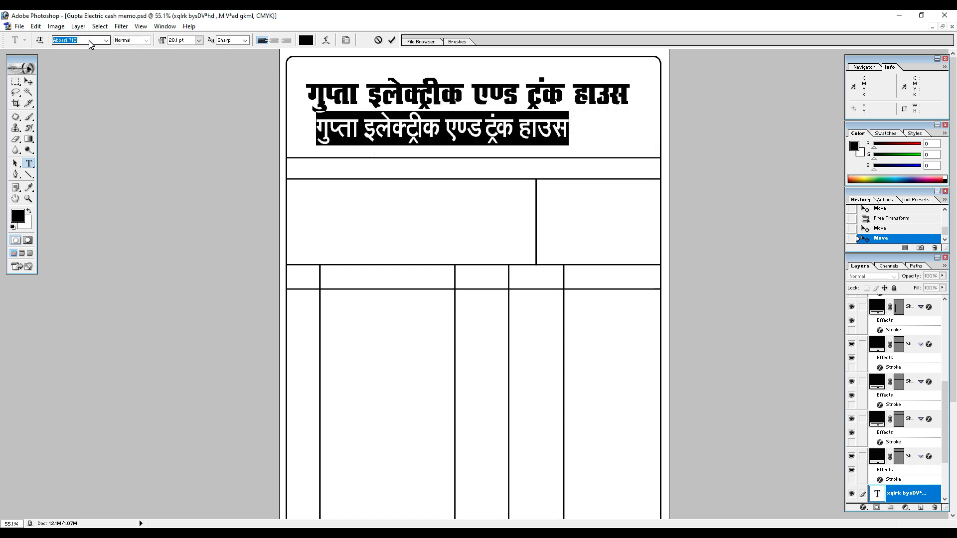
pyautogui.click(391, 40)
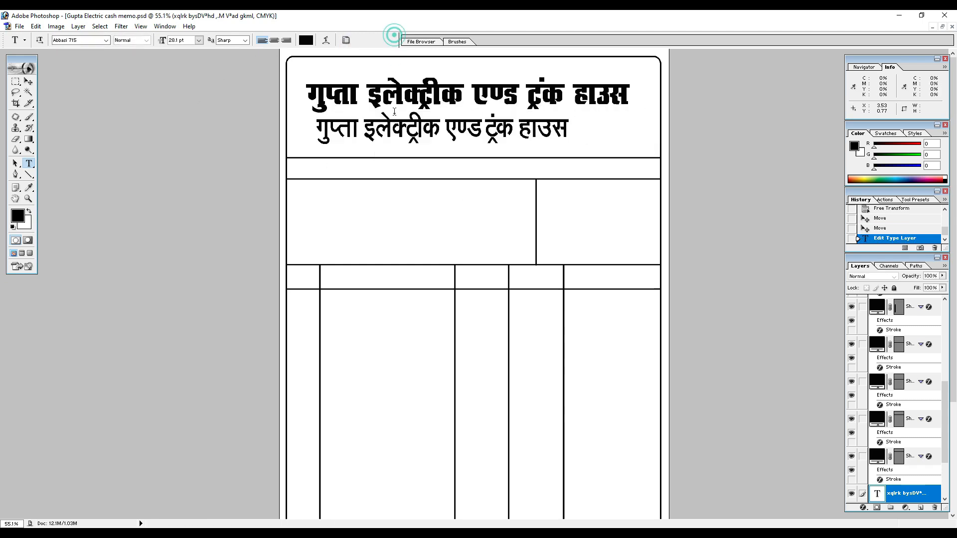
# Replace the duplicated heading's text with the shop's Hindi address line, starting with "पता-" and ending with the state in parentheses.
pyautogui.click(397, 130)
pyautogui.hotkey('ctrl', 'a')
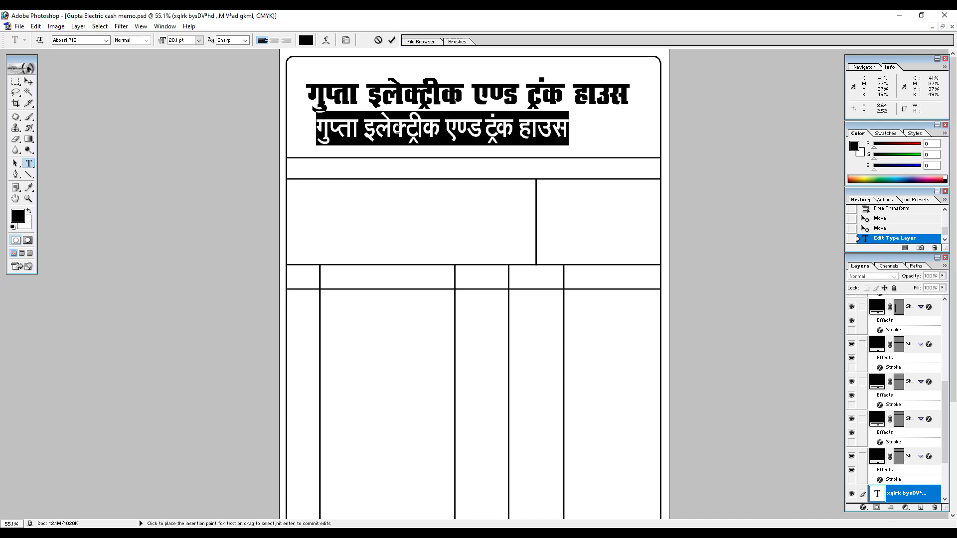
pyautogui.write('पता')
pyautogui.write('- मेने रो')
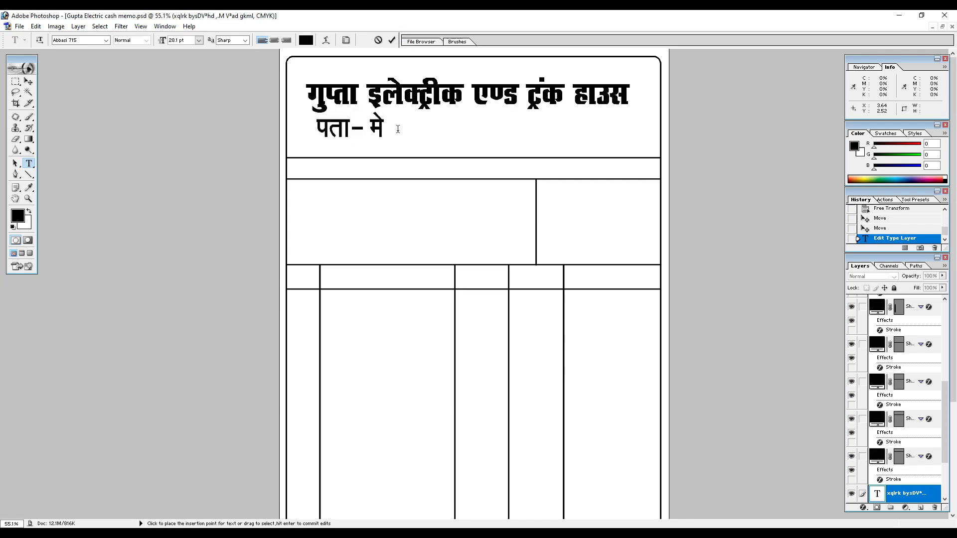
pyautogui.write('ड')
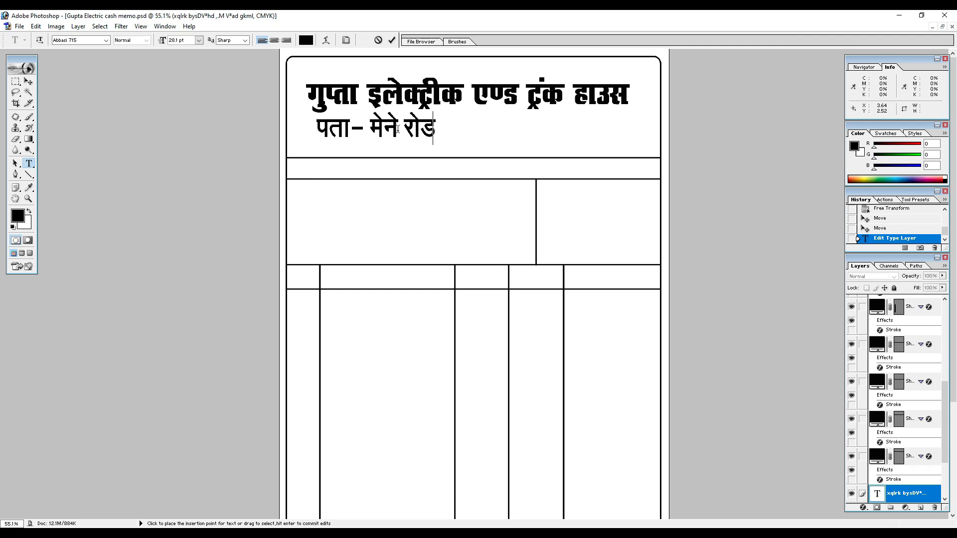
pyautogui.write('भटलनी')
pyautogui.press('BackSpace')
pyautogui.press('BackSpace')
pyautogui.press('BackSpace')
pyautogui.press('BackSpace')
pyautogui.write('टनी')
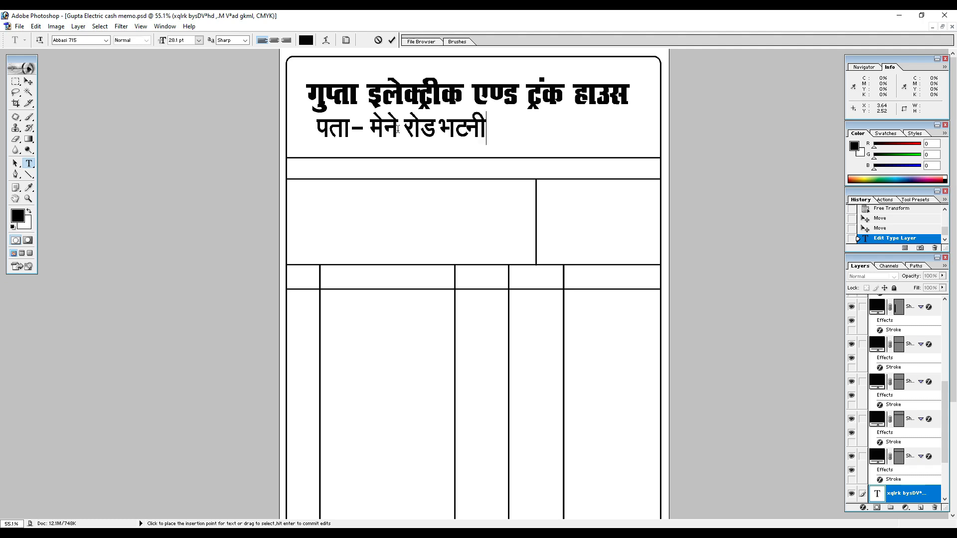
pyautogui.write(', देवरिया ;')
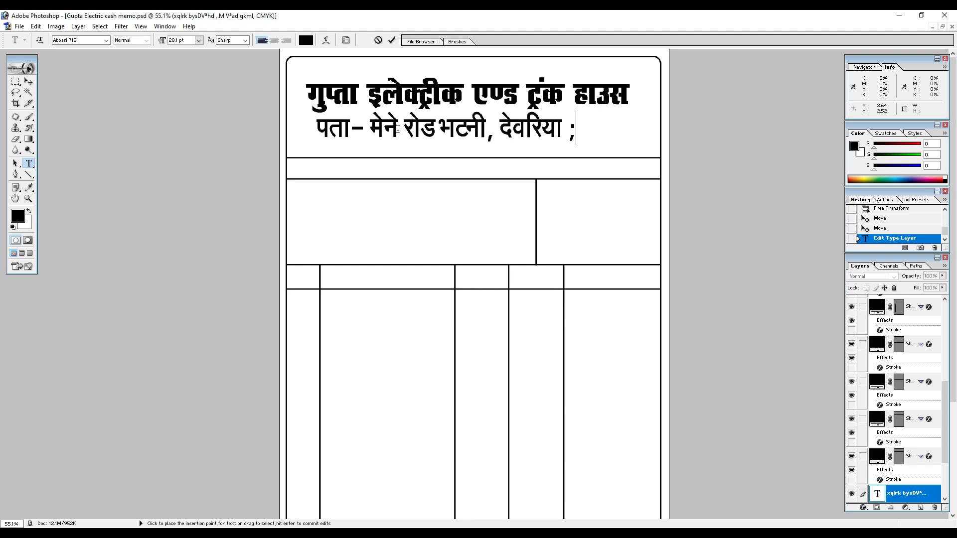
pyautogui.press('BackSpace')
pyautogui.write('(उ0प्र0द्ध')
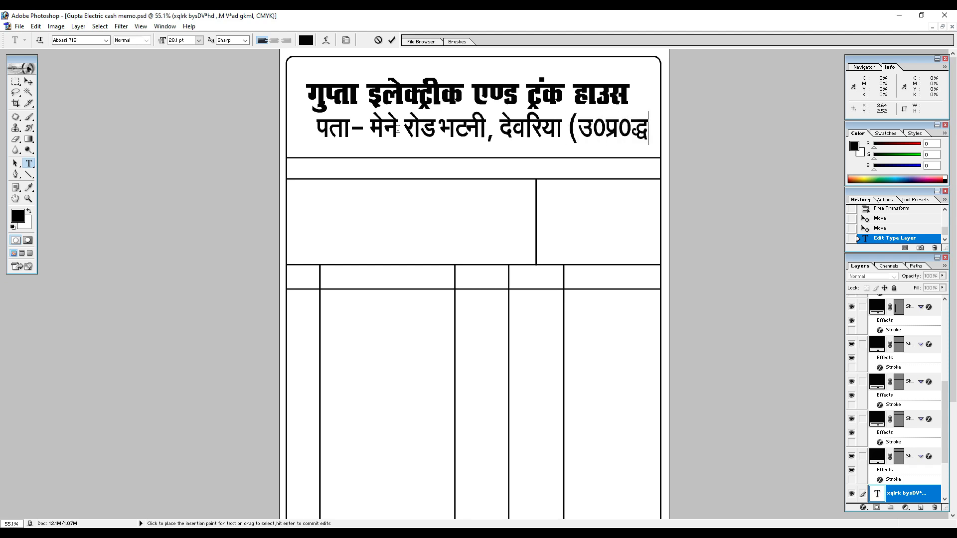
pyautogui.press('BackSpace')
pyautogui.press('BackSpace')
pyautogui.press('BackSpace')
pyautogui.write(')')
# Reduce the address line to 14 pt and center it directly under the heading.
pyautogui.hotkey('ctrl', 'a')
pyautogui.click(185, 39)
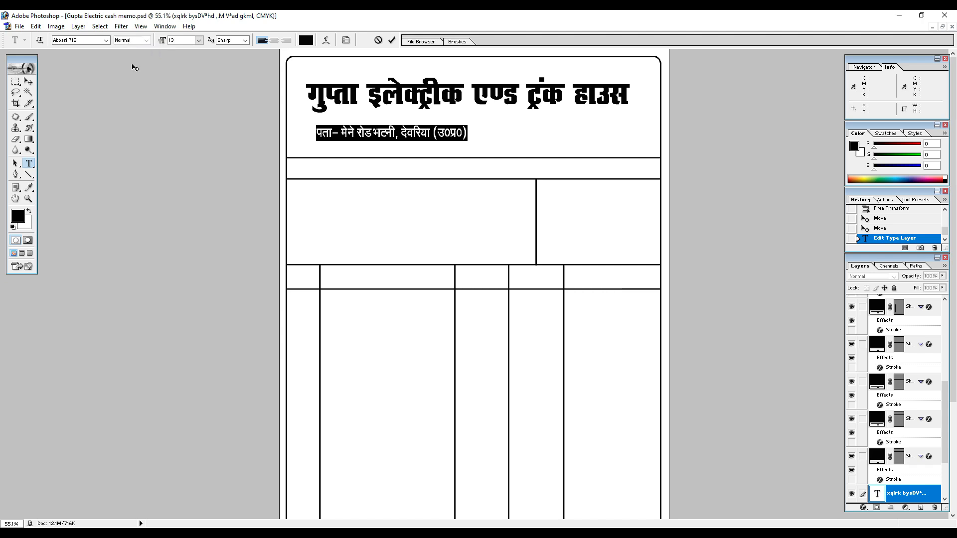
pyautogui.moveTo(181, 40); pyautogui.dragTo(98, 42)
pyautogui.write('16')
pyautogui.press('Return')
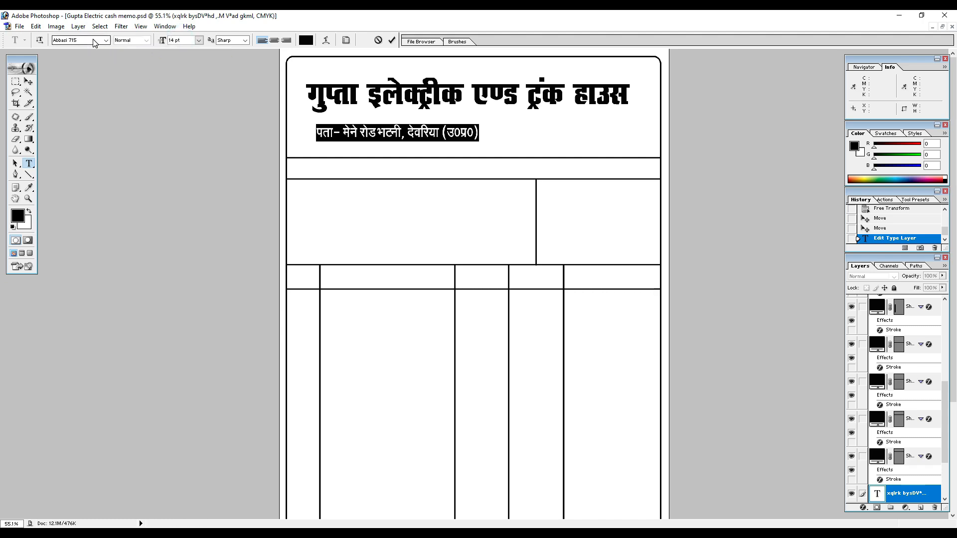
pyautogui.click(28, 81)
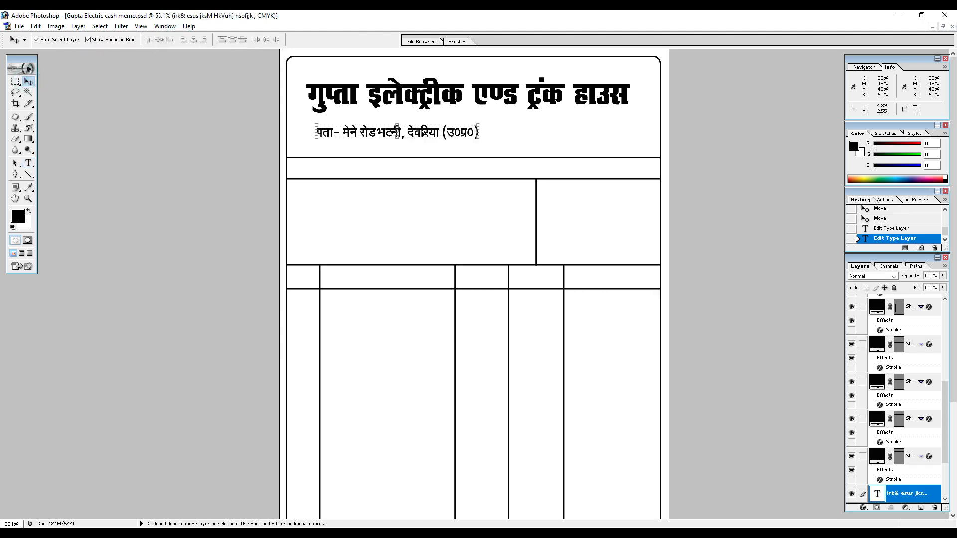
pyautogui.moveTo(423, 109); pyautogui.dragTo(486, 100)
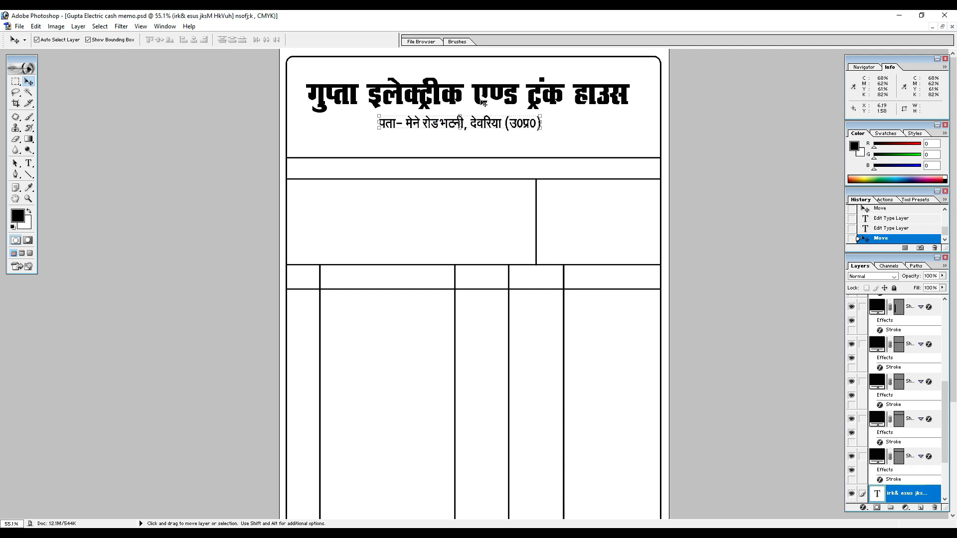
# Enlarge the heading and address line together slightly within the header section, and unlink the two layers.
pyautogui.click(484, 103)
pyautogui.click(487, 126)
pyautogui.click(487, 123)
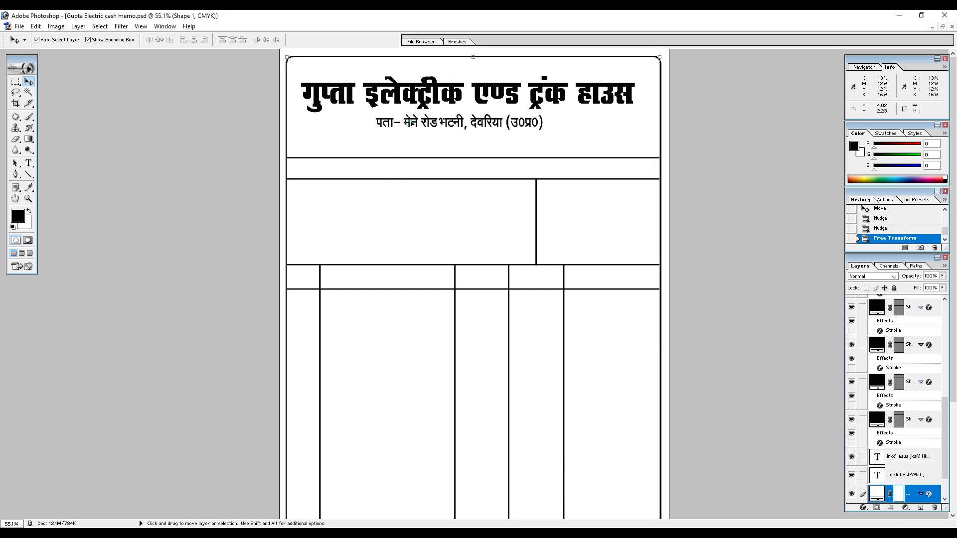
pyautogui.click(409, 122)
pyautogui.click(407, 122)
pyautogui.click(407, 122)
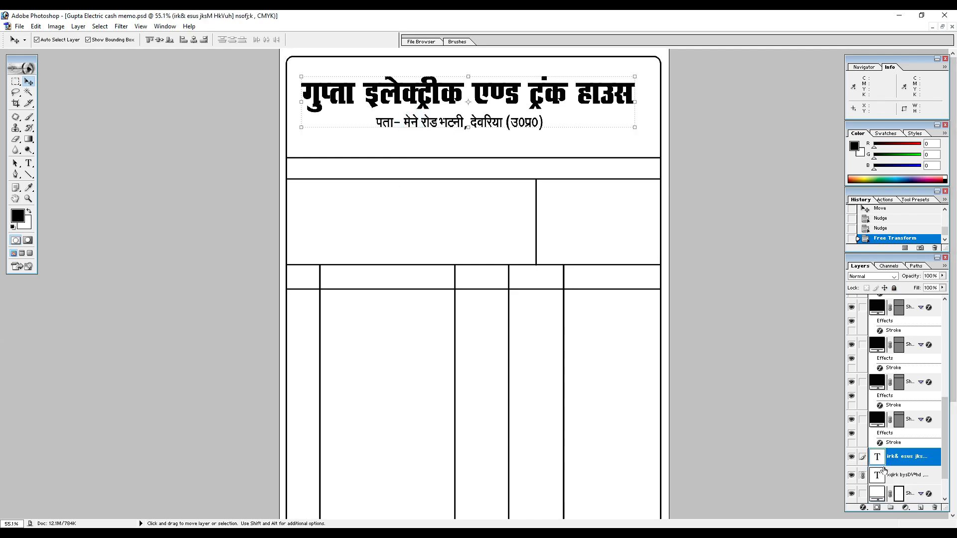
pyautogui.click(863, 478)
# Duplicate the address line into the wide cell below the header and replace its text with "नाम" and a dotted line.
pyautogui.moveTo(435, 122)
pyautogui.keyDown('alt'); pyautogui.mouseDown()
pyautogui.moveTo(441, 178)
pyautogui.moveTo(352, 193)
pyautogui.mouseUp(); pyautogui.keyUp('alt')
pyautogui.press('t')
pyautogui.click(355, 195)
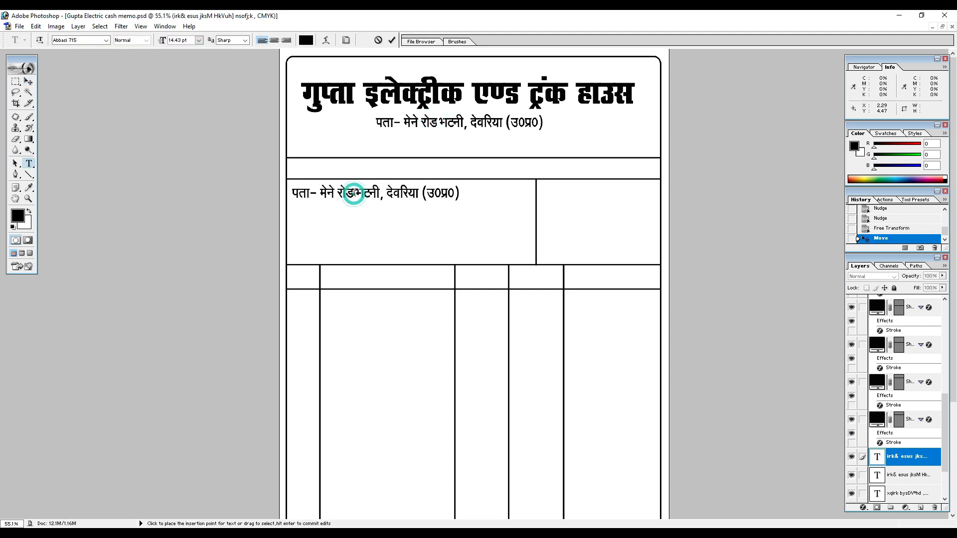
pyautogui.hotkey('ctrl', 'a')
pyautogui.write('u')
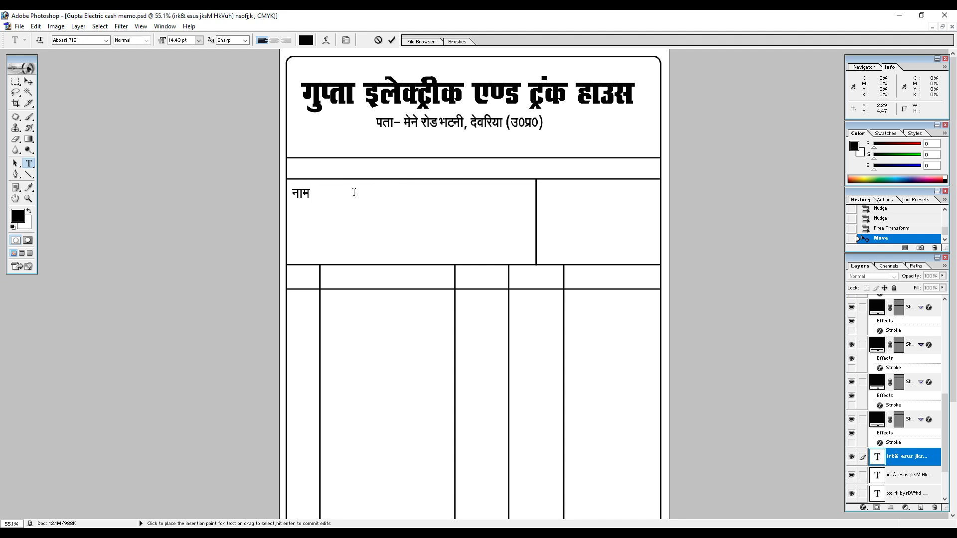
pyautogui.write('ke ..........................................................irk')
# Add rows labelled "पता" and "मो0" beneath the "नाम" row, copying the dots so all dotted lines end alike.
pyautogui.hotkey('shift', 'End')
pyautogui.hotkey('ctrl', 'c')
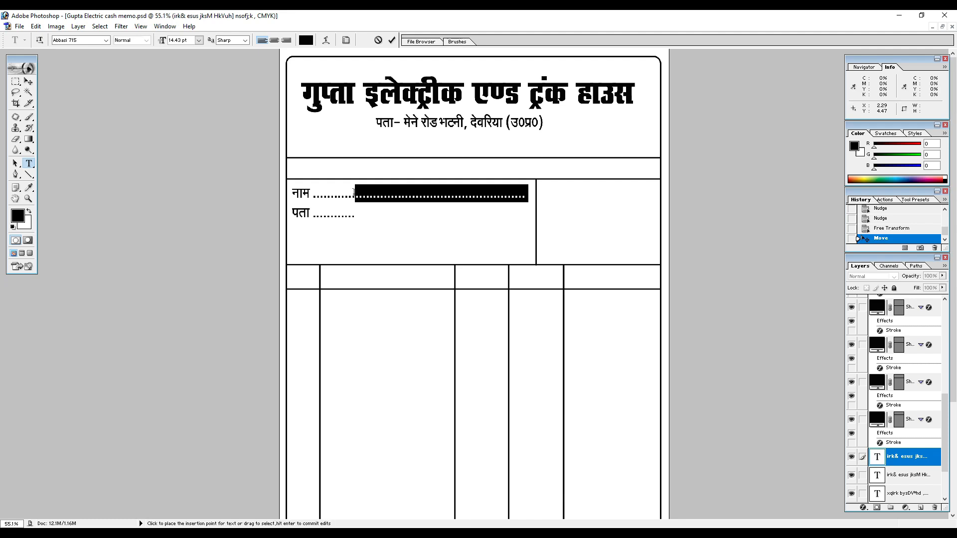
pyautogui.press('Down')
pyautogui.hotkey('ctrl', 'v')
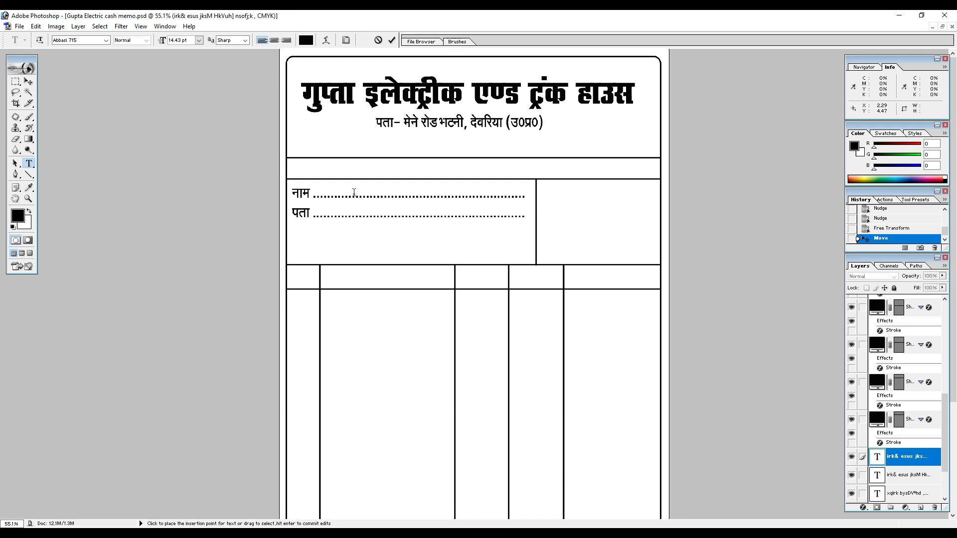
pyautogui.write('eks')
pyautogui.hotkey('shift', 'End')
pyautogui.hotkey('ctrl', 'c')
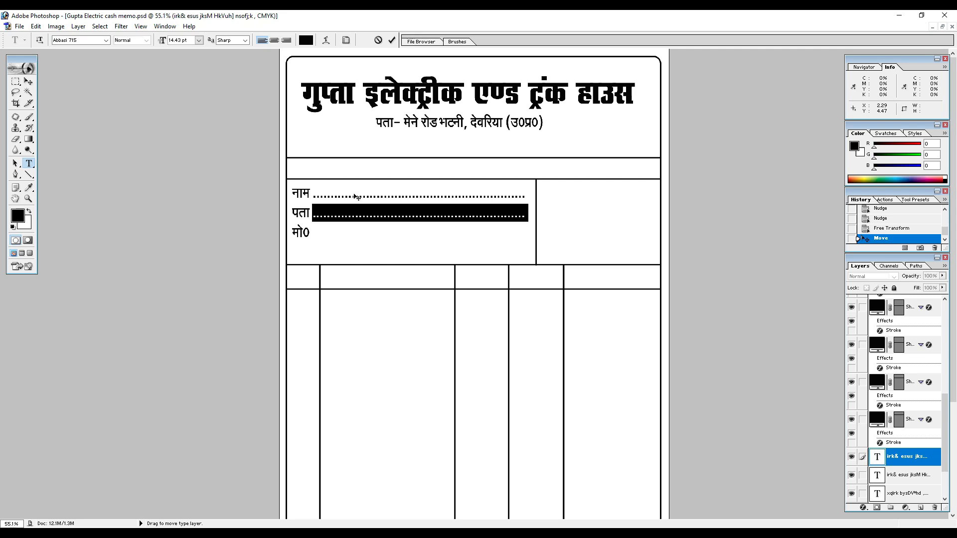
pyautogui.press('Down')
pyautogui.hotkey('ctrl', 'v')
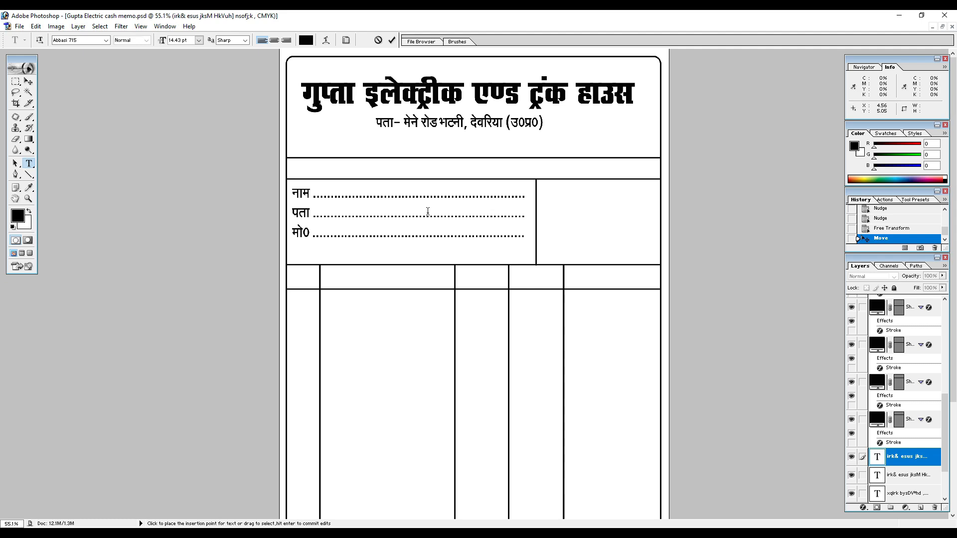
# Nudge the block of three customer-detail rows slightly down in its cell.
pyautogui.click(28, 81)
pyautogui.press('Down')
pyautogui.press('Down')
pyautogui.press('Down')
pyautogui.press('Down')
pyautogui.press('Down')
pyautogui.press('Down')
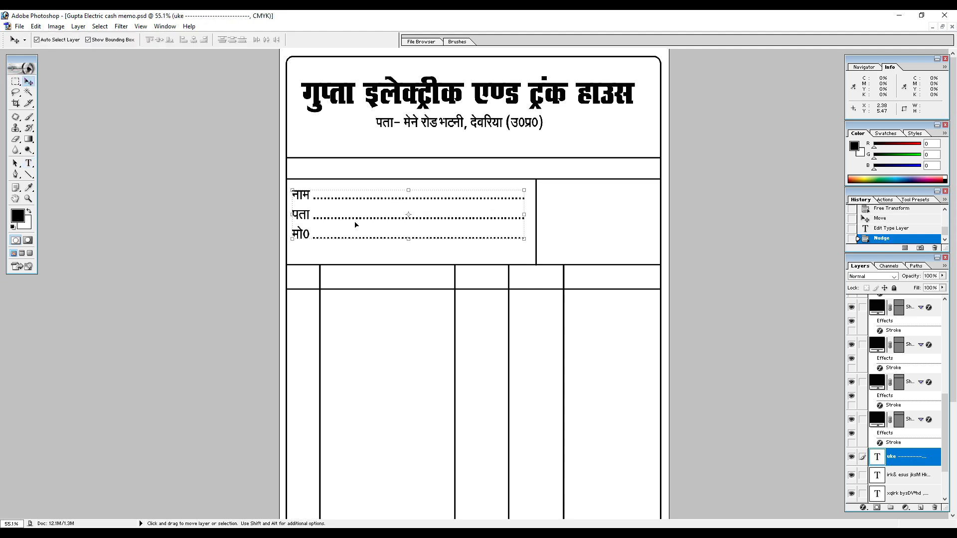
# Set the leading of all three customer-detail rows to 22 pt, trying wider spacings first.
pyautogui.press('t')
pyautogui.click(331, 198)
pyautogui.hotkey('ctrl', 'a')
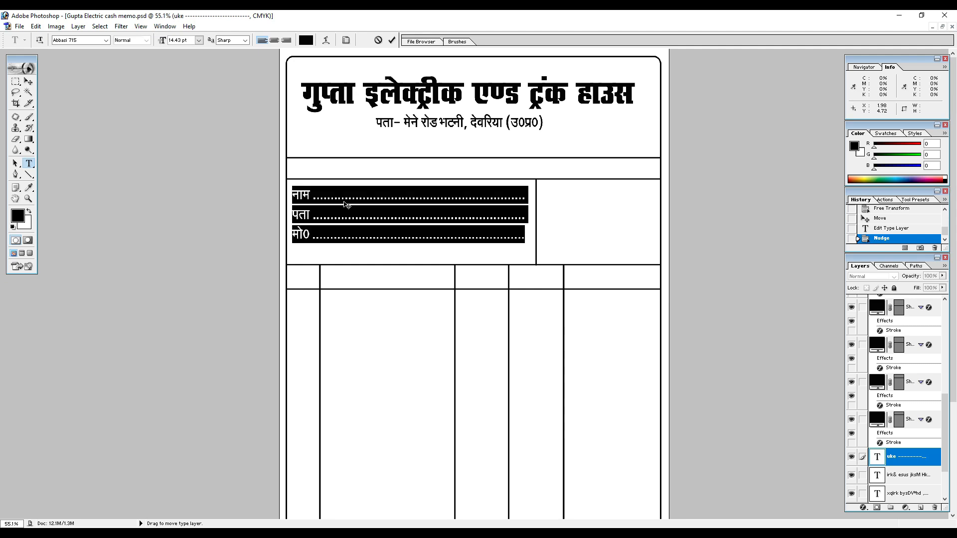
pyautogui.click(347, 43)
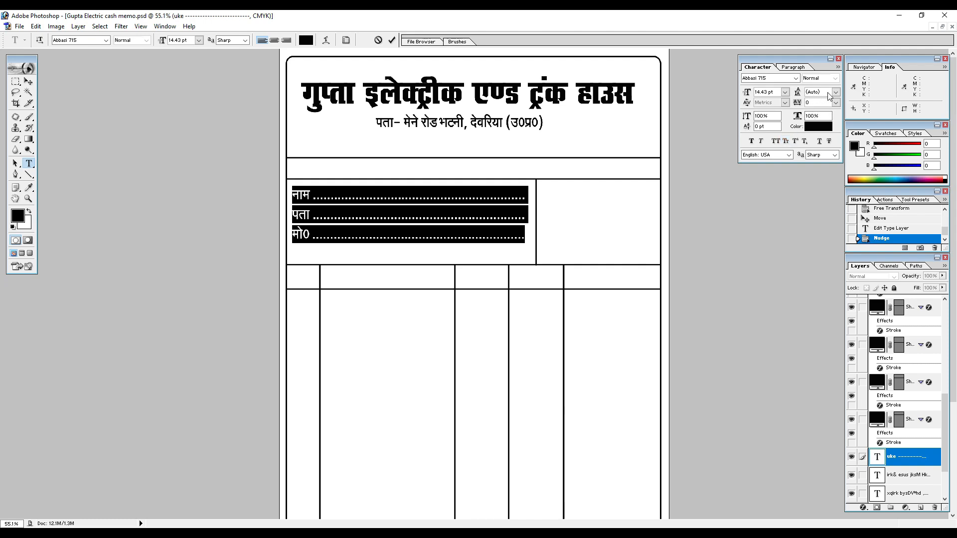
pyautogui.doubleClick(831, 93)
pyautogui.write('40')
pyautogui.press('Return')
pyautogui.press('Up')
pyautogui.press('Up')
pyautogui.press('Up')
pyautogui.press('Up')
pyautogui.press('Up')
pyautogui.press('Up')
pyautogui.press('Up')
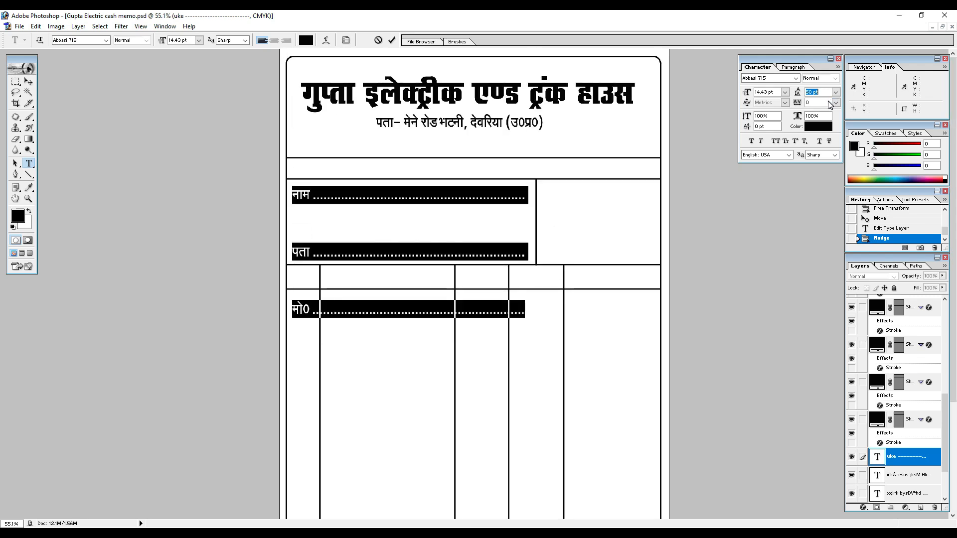
pyautogui.press('Down')
pyautogui.press('Down')
pyautogui.press('Down')
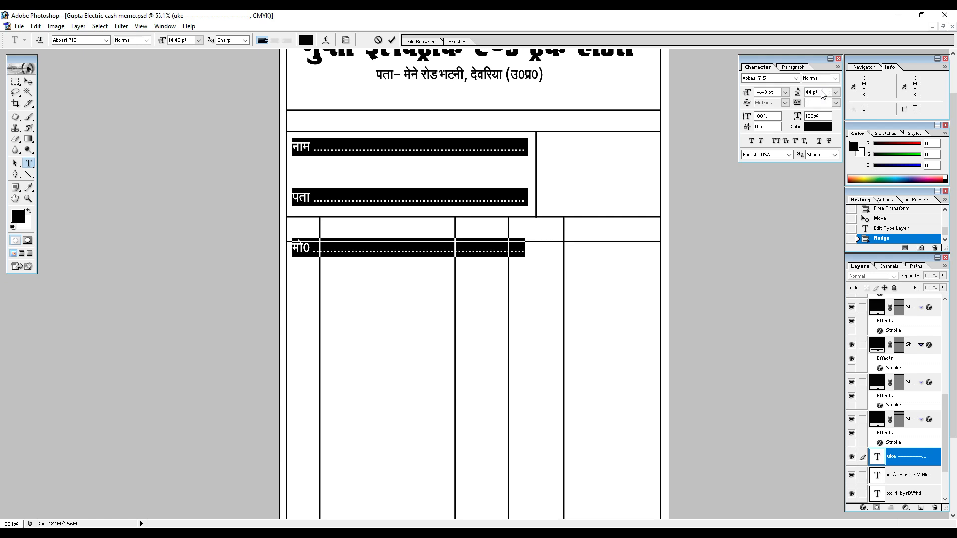
pyautogui.write('30')
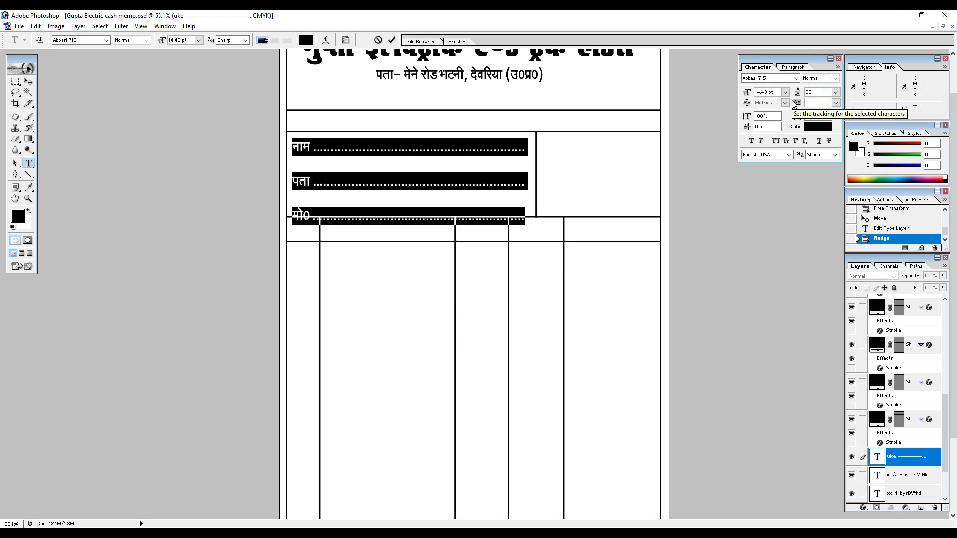
pyautogui.press('BackSpace')
pyautogui.press('BackSpace')
pyautogui.write('25')
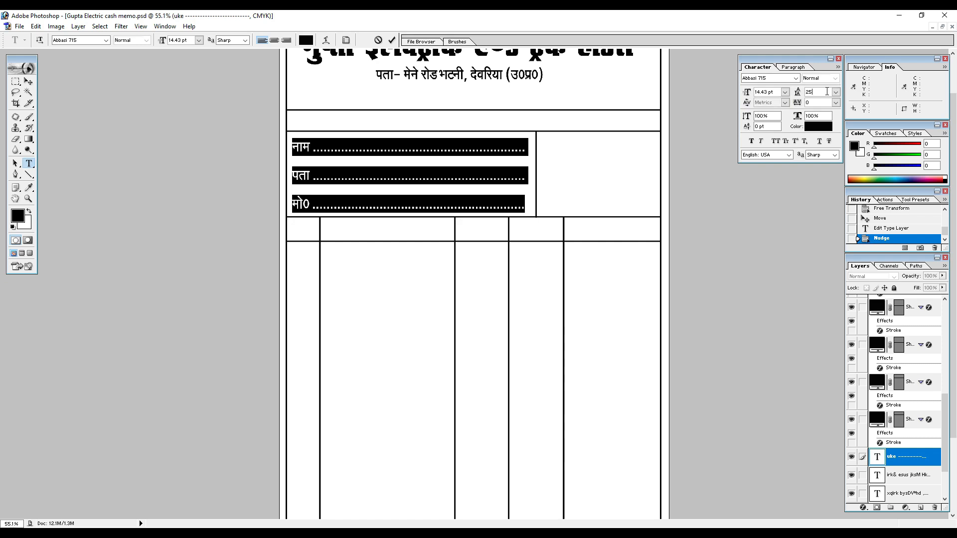
pyautogui.press('Return')
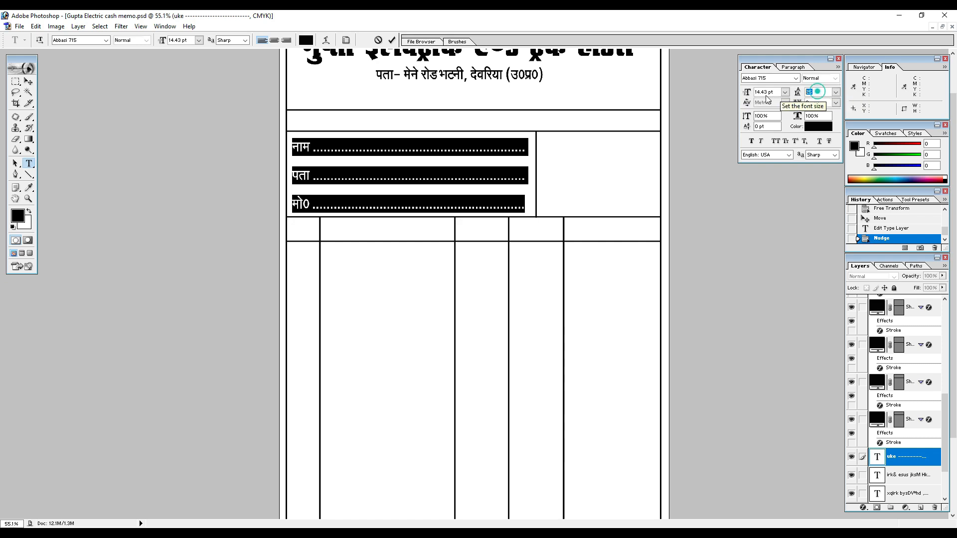
pyautogui.write('22')
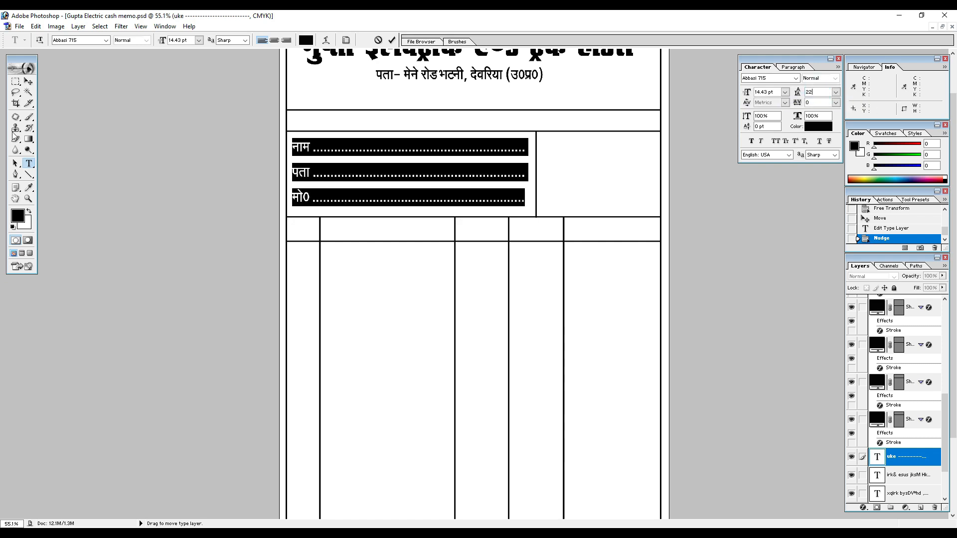
# Nudge the respaced customer-detail rows slightly down to center them vertically in their cell.
pyautogui.click(29, 81)
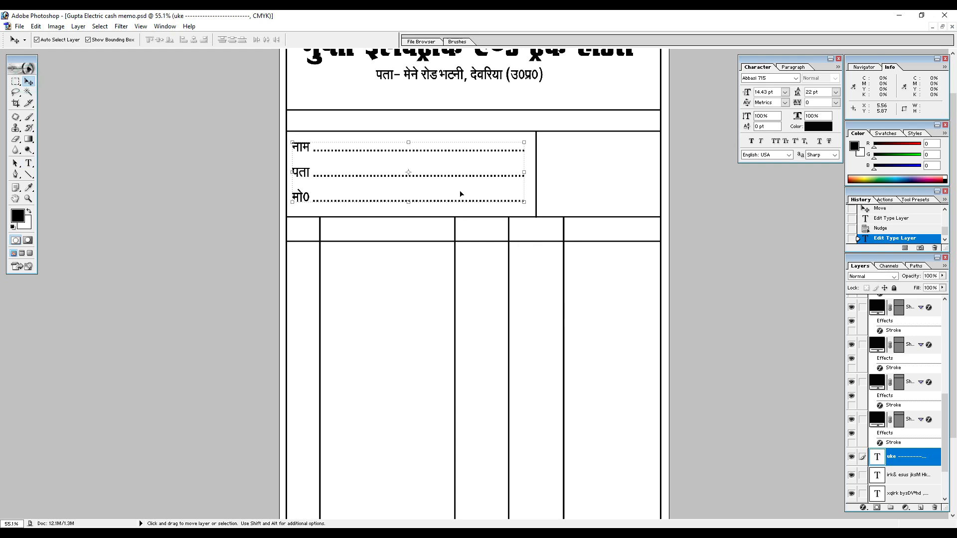
pyautogui.press('Down')
pyautogui.press('Down')
pyautogui.press('Down')
pyautogui.press('Down')
pyautogui.press('Down')
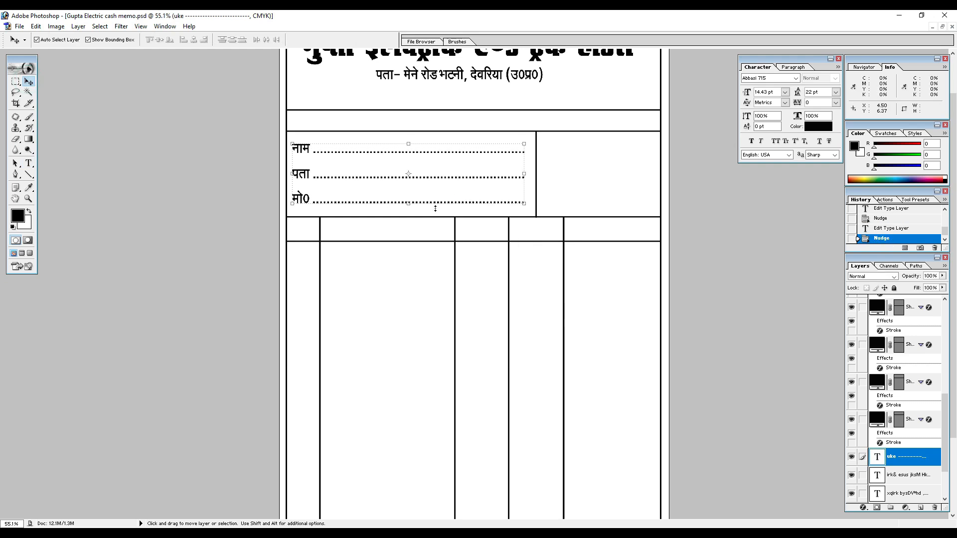
# Duplicate the customer-detail block into the adjacent narrow cell and replace its text with dotted rows "क्र. सं." and "दिनांक".
pyautogui.moveTo(310, 150); pyautogui.dragTo(558, 158)
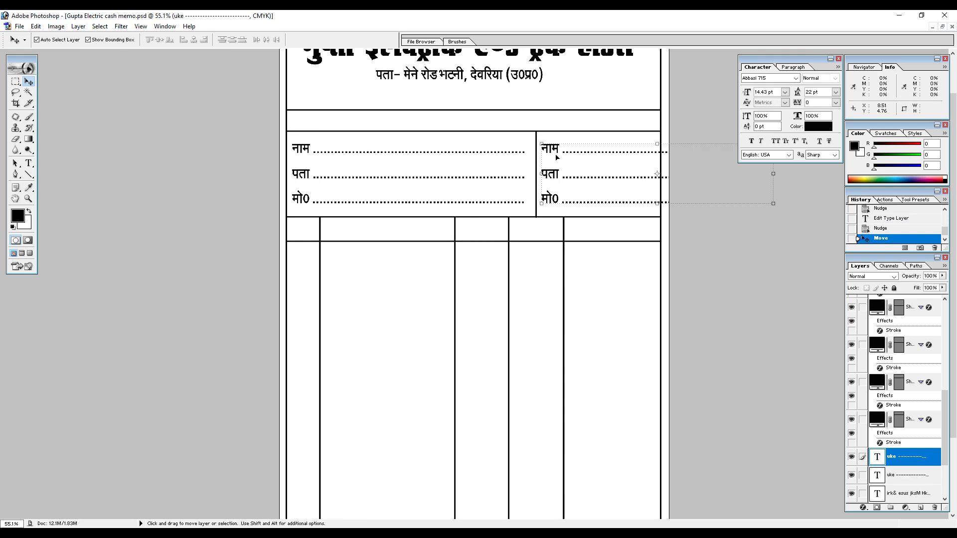
pyautogui.press('t')
pyautogui.click(555, 150)
pyautogui.hotkey('ctrl', 'a')
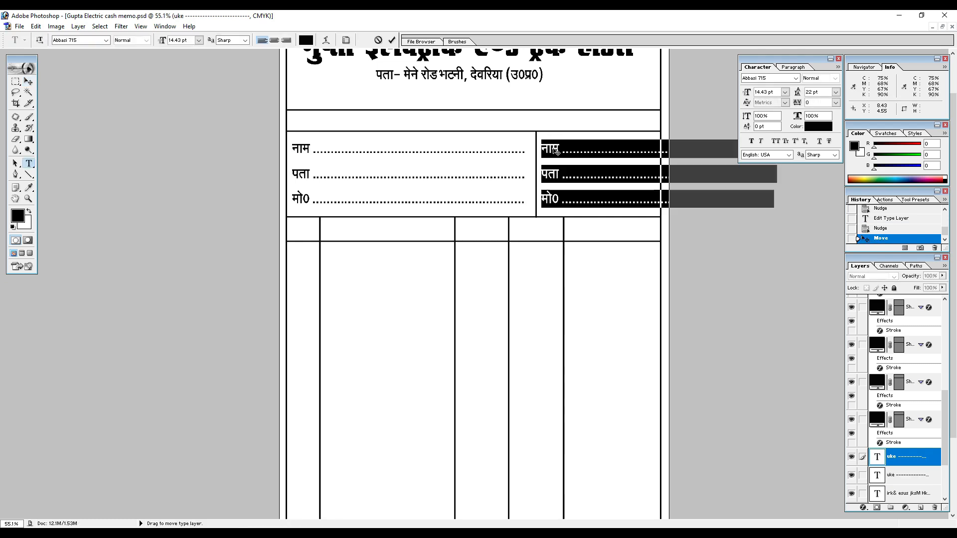
pyautogui.write('dz')
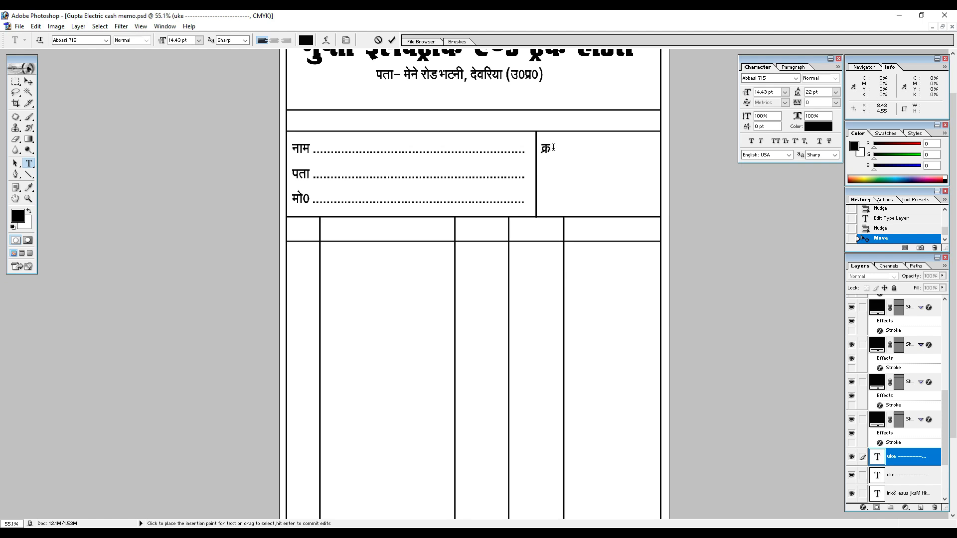
pyautogui.write('-la-')
pyautogui.write('fnu kad......................')
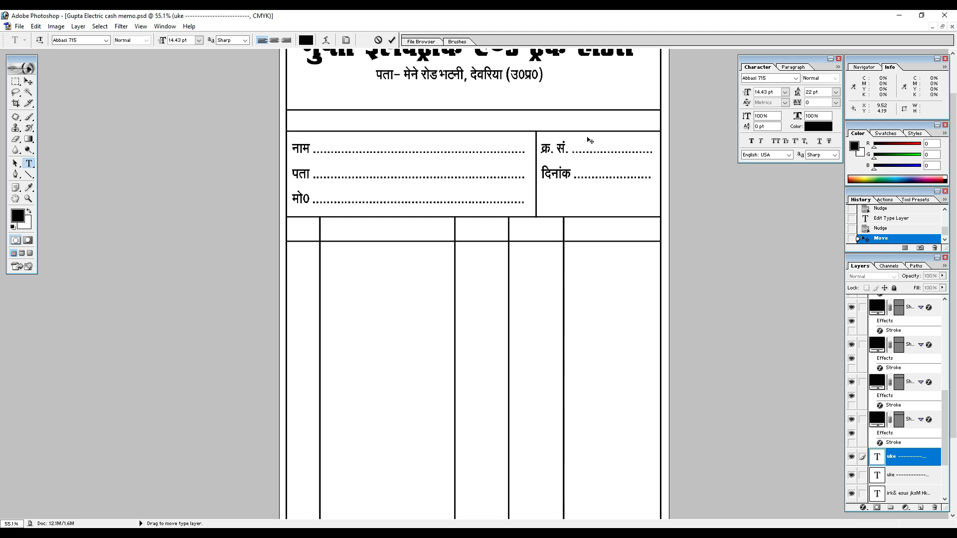
# Move the "क्र. सं." and "दिनांक" rows down to center them vertically in their cell.
pyautogui.click(29, 81)
pyautogui.hotkey('shift', 'Down')
pyautogui.hotkey('shift', 'Down')
pyautogui.hotkey('shift', 'Down')
pyautogui.hotkey('shift', 'Down')
pyautogui.hotkey('shift', 'Down')
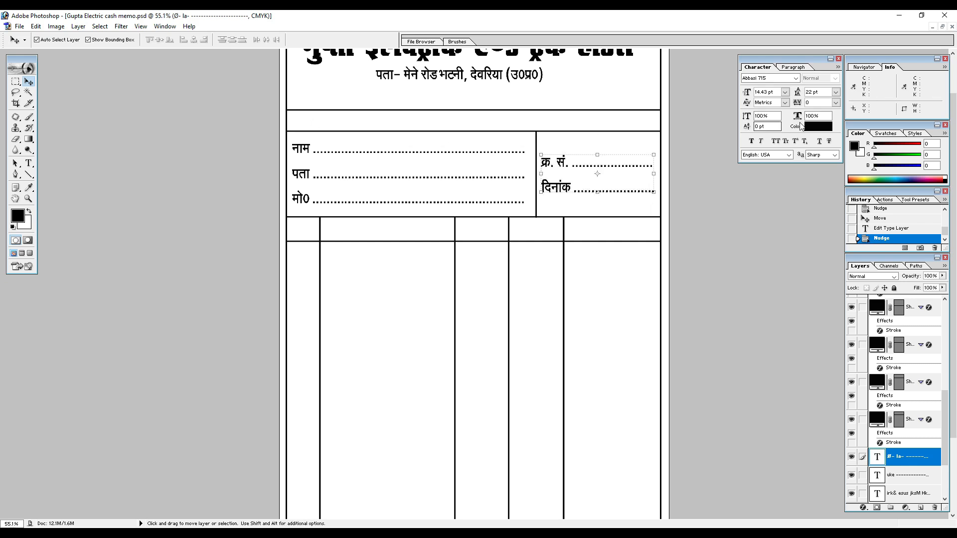
# Set the leading of the "क्र. सं." and "दिनांक" rows to 30 pt, trying 25 pt first, and nudge them slightly up.
pyautogui.doubleClick(821, 94)
pyautogui.scroll(2, 823, 94)
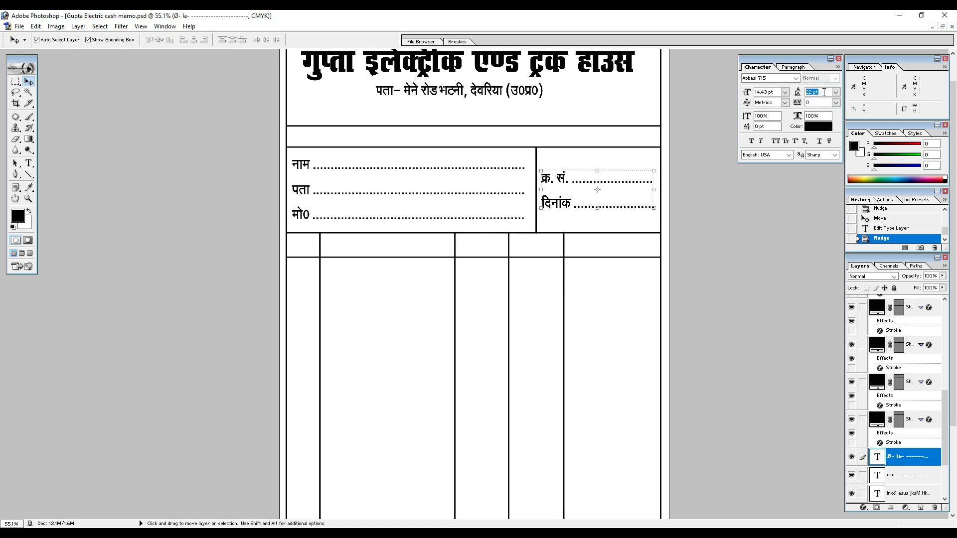
pyautogui.scroll(3, 823, 94)
pyautogui.write('25')
pyautogui.press('Return')
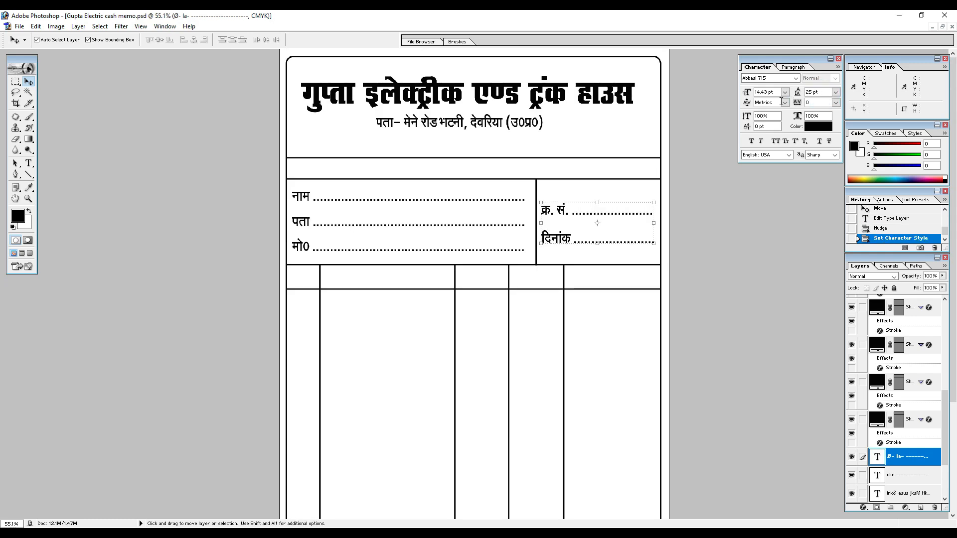
pyautogui.doubleClick(815, 94)
pyautogui.press('Return')
pyautogui.click(28, 81)
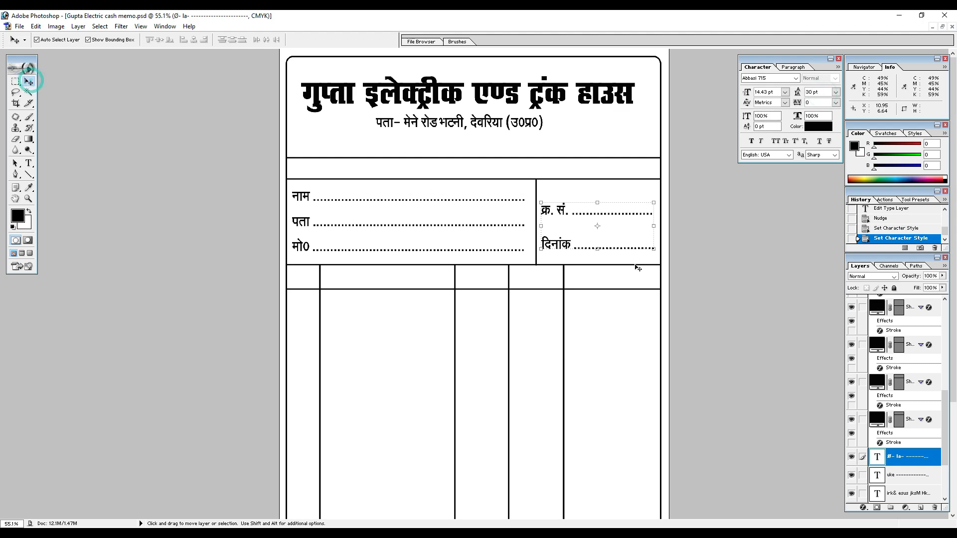
pyautogui.press('Up')
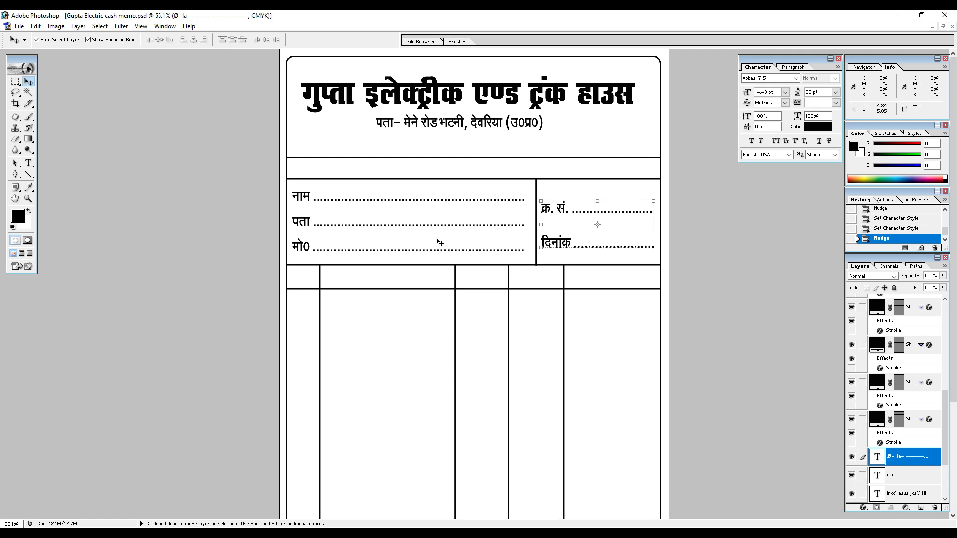
# Stretch the blank band below the header slightly taller by raising its upper edge.
pyautogui.click(429, 149)
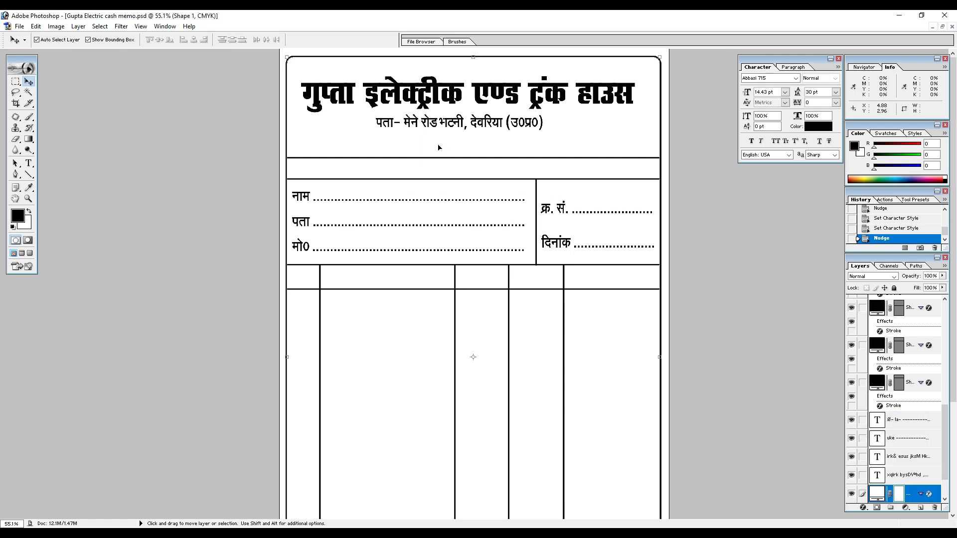
pyautogui.click(445, 158)
pyautogui.press('Up')
pyautogui.moveTo(477, 157); pyautogui.dragTo(477, 151)
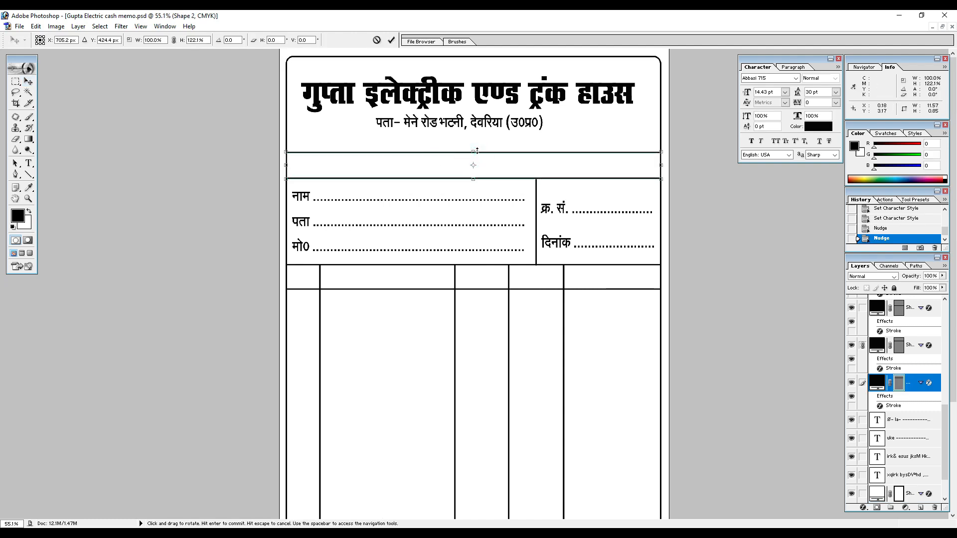
pyautogui.press('Return')
# Duplicate the address line above the shop title, switch the copy to Arial, and replace its text with "GSTIN:".
pyautogui.click(456, 89)
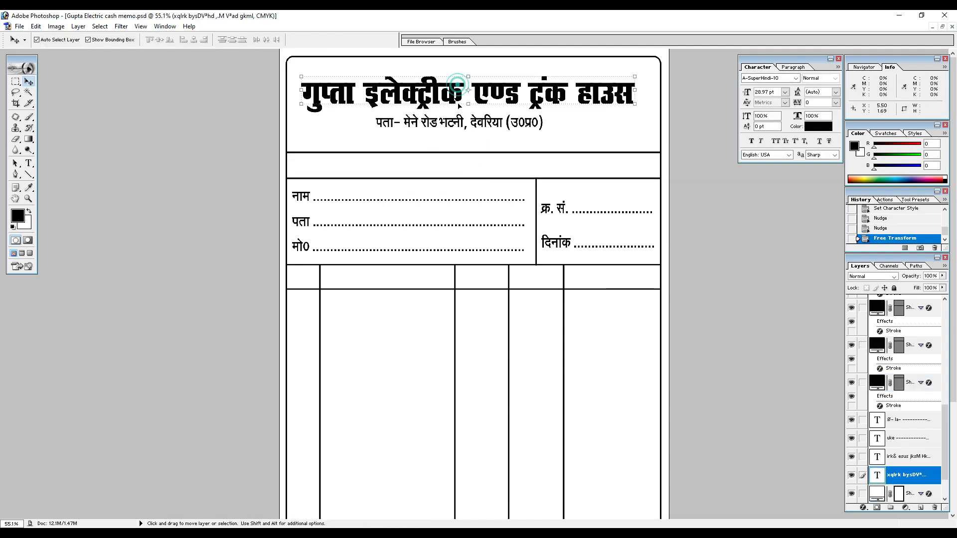
pyautogui.click(455, 124)
pyautogui.moveTo(456, 124); pyautogui.dragTo(379, 68)
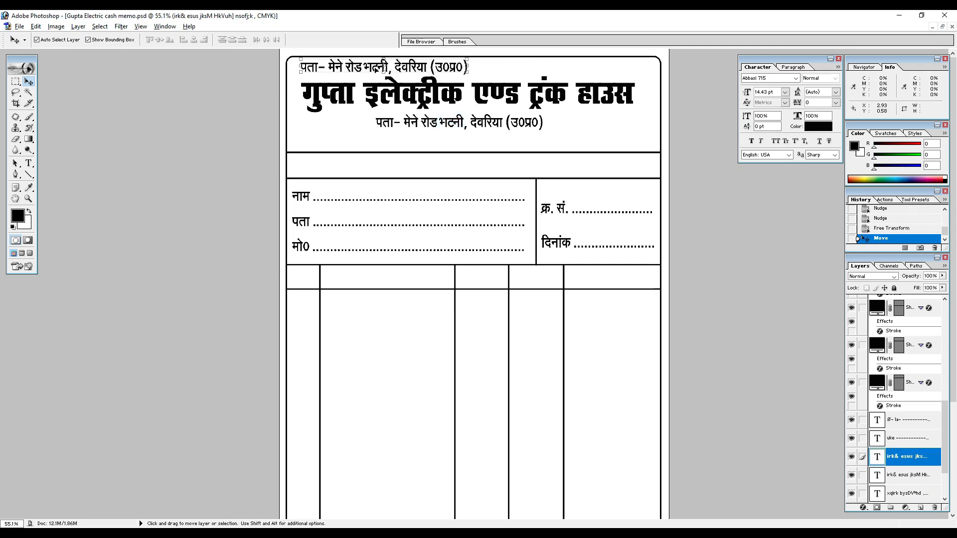
pyautogui.press('t')
pyautogui.tripleClick(379, 68)
pyautogui.click(93, 42)
pyautogui.write('Ar')
pyautogui.press('Return')
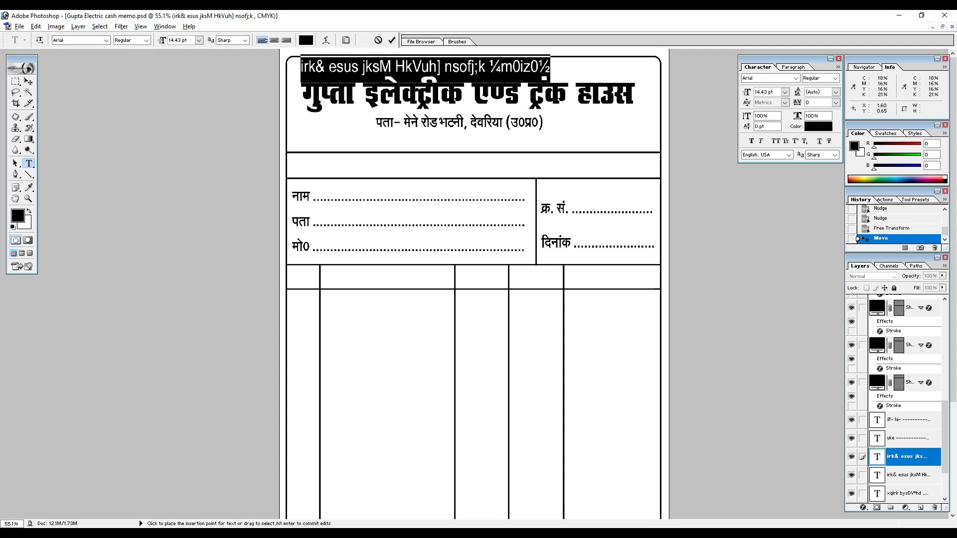
pyautogui.write('GA')
pyautogui.press('BackSpace')
pyautogui.write('STIN:')
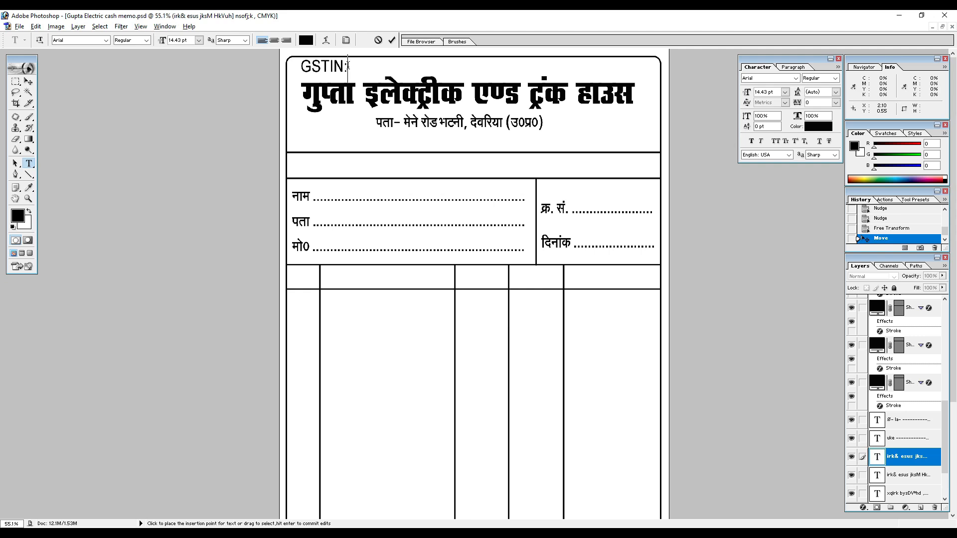
# Set the "GSTIN:" text to 12 pt and shift it slightly toward the memo's upper-left corner.
pyautogui.hotkey('ctrl', 'a')
pyautogui.click(189, 40)
pyautogui.write('12')
pyautogui.press('Return')
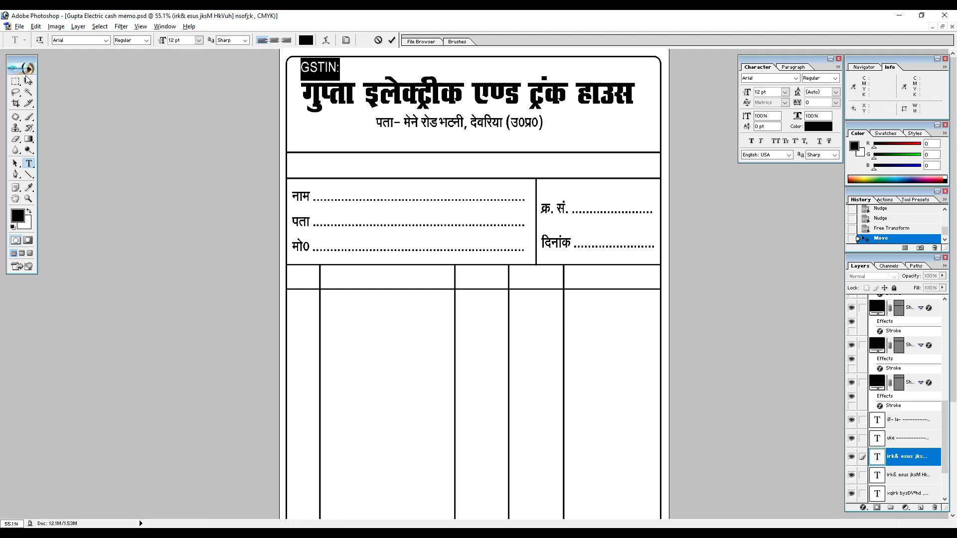
pyautogui.click(28, 81)
pyautogui.moveTo(332, 71); pyautogui.dragTo(329, 68)
# Add a 14-zero placeholder number after the "GSTIN:" label.
pyautogui.press('t')
pyautogui.click(336, 70)
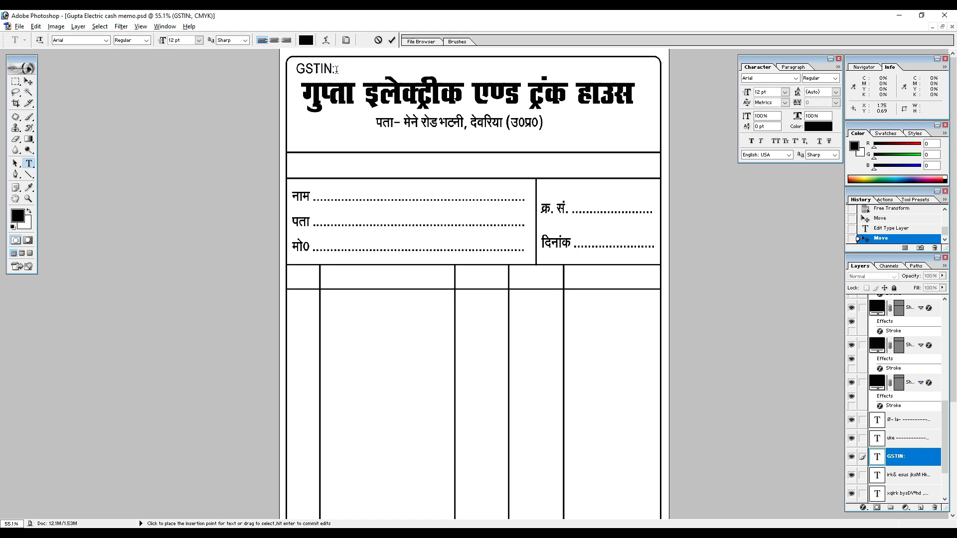
pyautogui.write('0000000000000000')
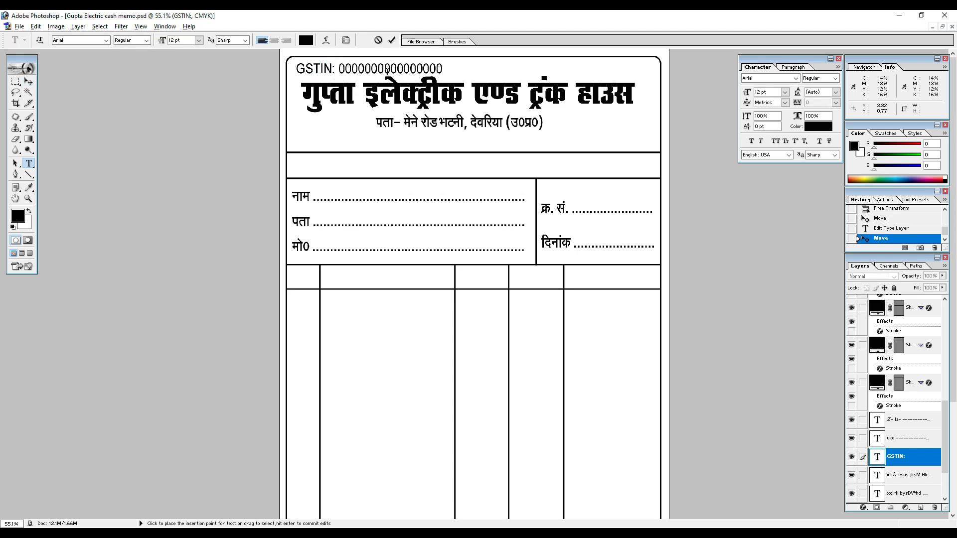
pyautogui.press('BackSpace')
pyautogui.press('BackSpace')
pyautogui.hotkey('ctrl', 'Return')
# Duplicate the GSTIN line toward the memo's upper-right corner and replace its text with "Mob.:" and a ten-zero placeholder number.
pyautogui.press('v')
pyautogui.keyDown('alt'); pyautogui.moveTo(329, 69); pyautogui.dragTo(482, 71); pyautogui.keyUp('alt')
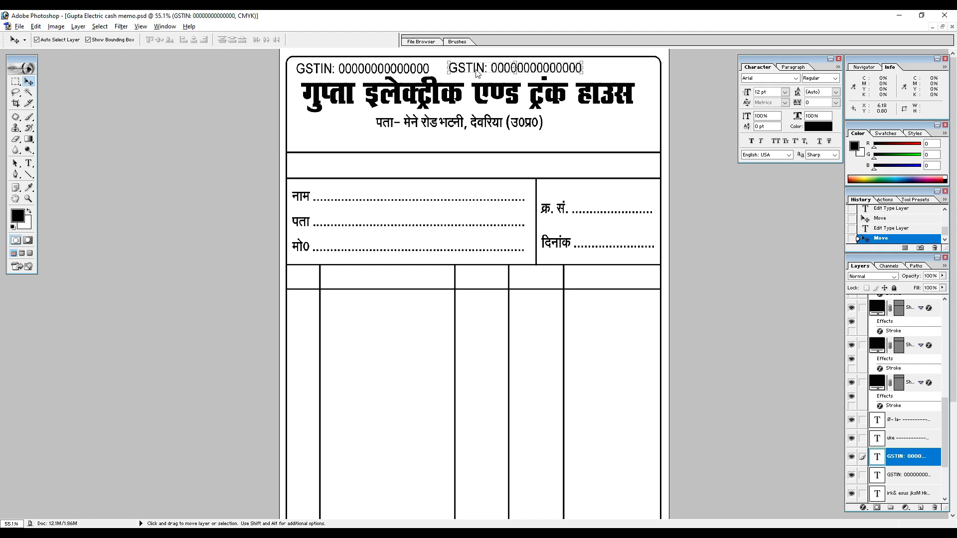
pyautogui.moveTo(482, 72); pyautogui.dragTo(553, 72)
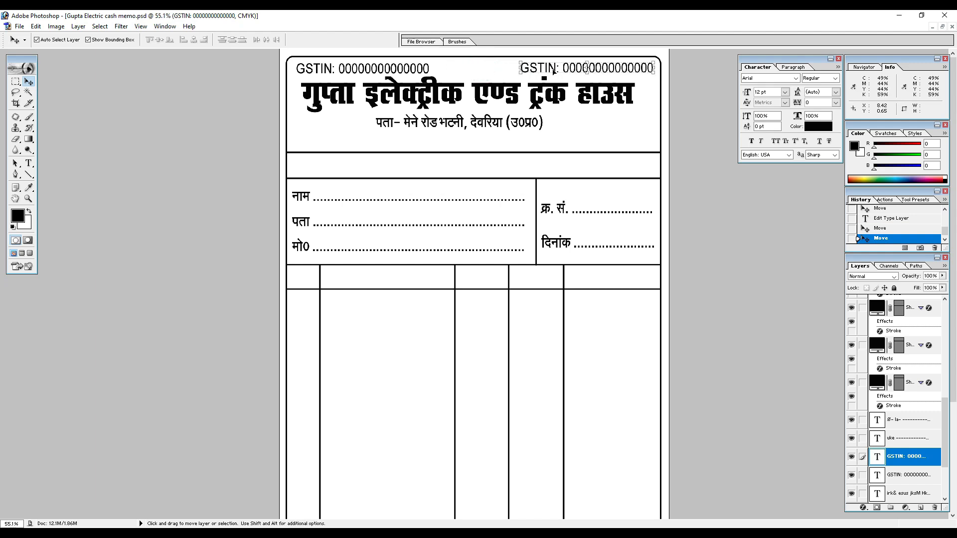
pyautogui.press('t')
pyautogui.click(553, 72)
pyautogui.hotkey('ctrl', 'a')
pyautogui.write('M')
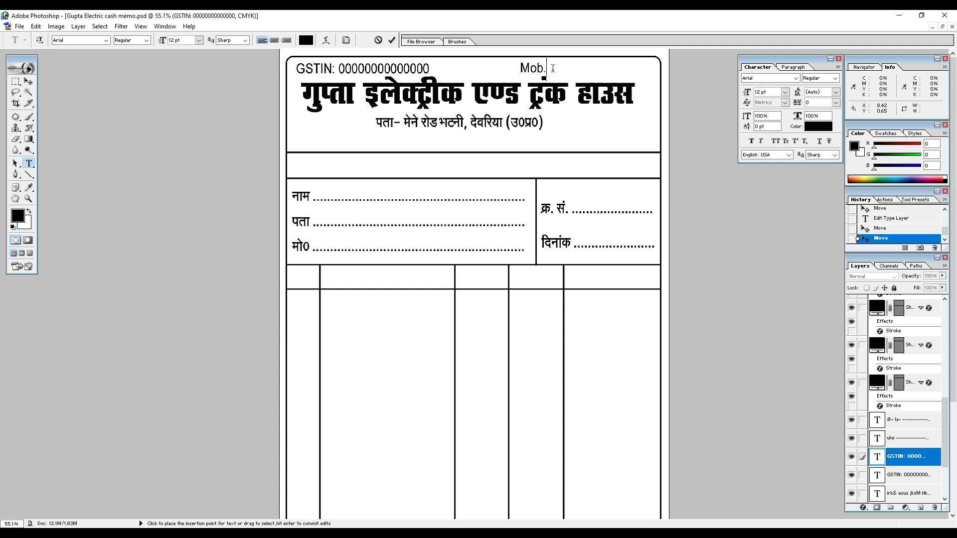
pyautogui.write('ob.: 0000000000')
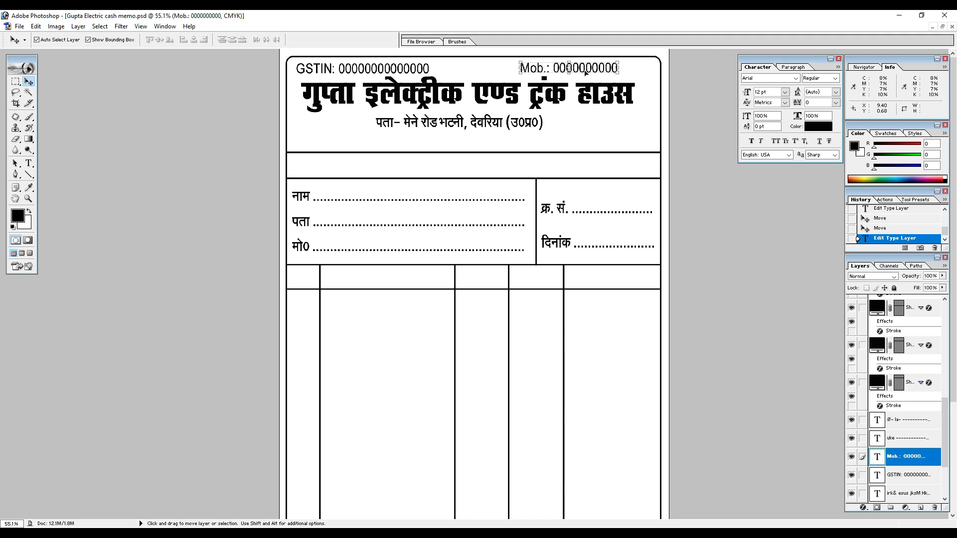
# Make the "Mob.:" line bold and move it closer to the memo's right border.
pyautogui.hotkey('ctrl', 'Return')
pyautogui.hotkey('ctrl', 'a')
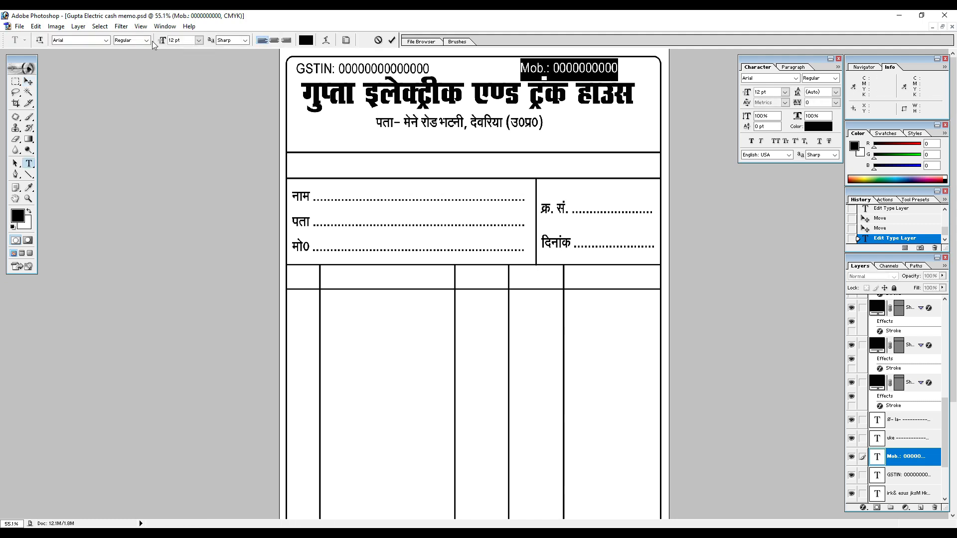
pyautogui.click(146, 40)
pyautogui.click(131, 88)
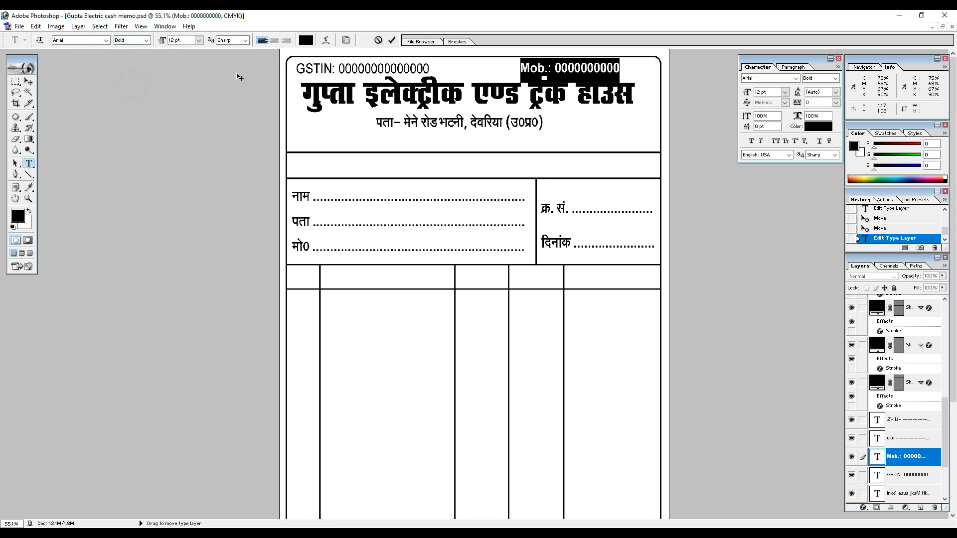
pyautogui.click(28, 81)
pyautogui.moveTo(579, 74); pyautogui.dragTo(610, 74)
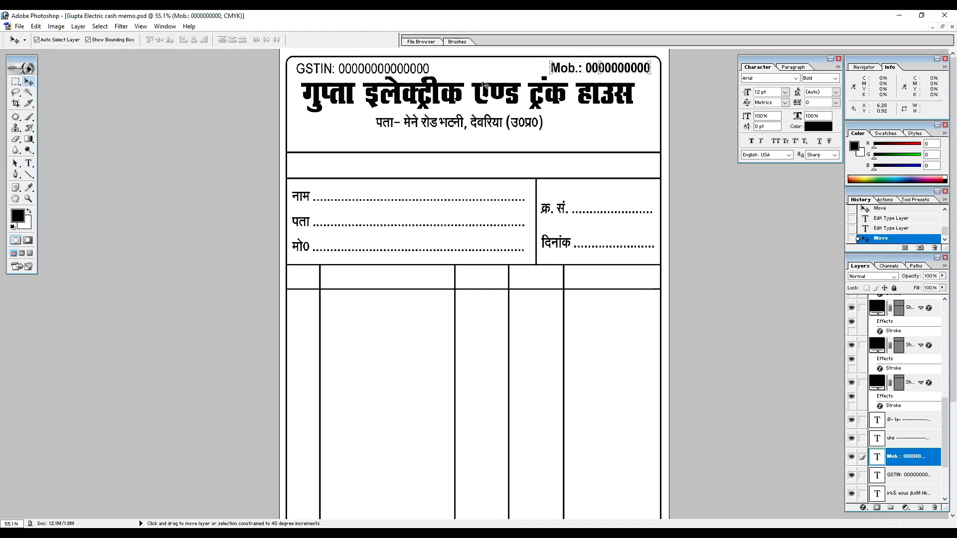
# Duplicate the address line between the GSTIN and mobile lines and replace its text with "कैश मेमो".
pyautogui.click(454, 122)
pyautogui.moveTo(457, 123); pyautogui.dragTo(493, 70)
pyautogui.press('t')
pyautogui.click(490, 71)
pyautogui.hotkey('ctrl', 'a')
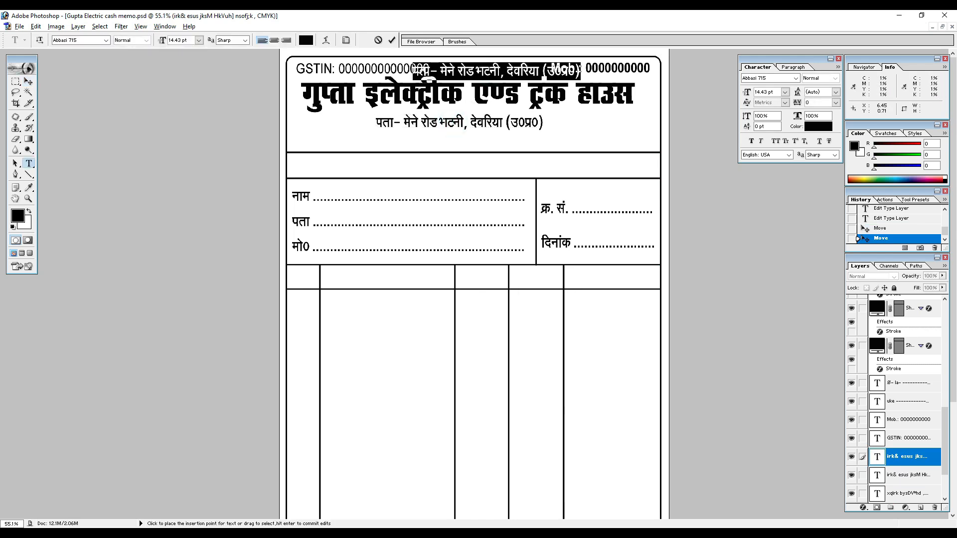
pyautogui.write('dS')
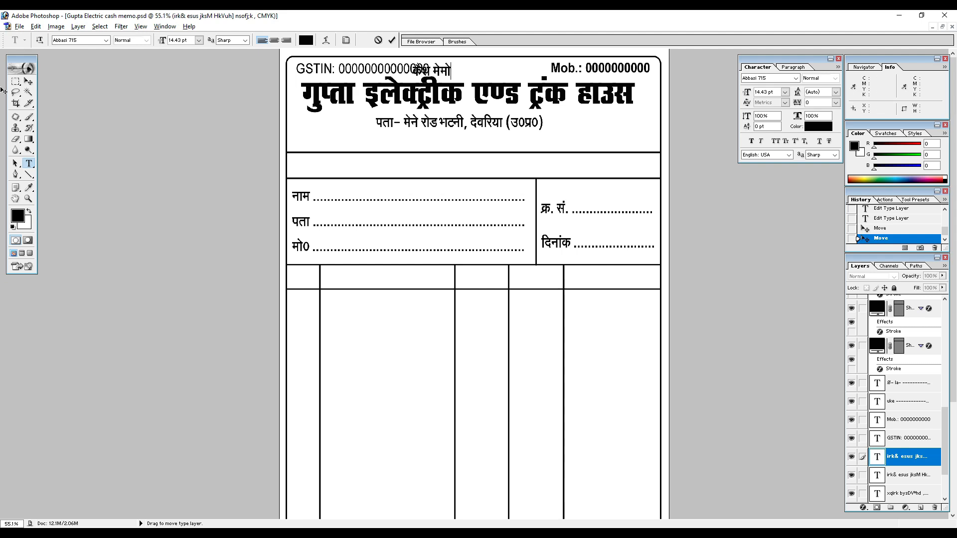
# Center "कैश मेमो" between the GSTIN and mobile lines and underline it.
pyautogui.click(29, 81)
pyautogui.moveTo(447, 79); pyautogui.dragTo(493, 80)
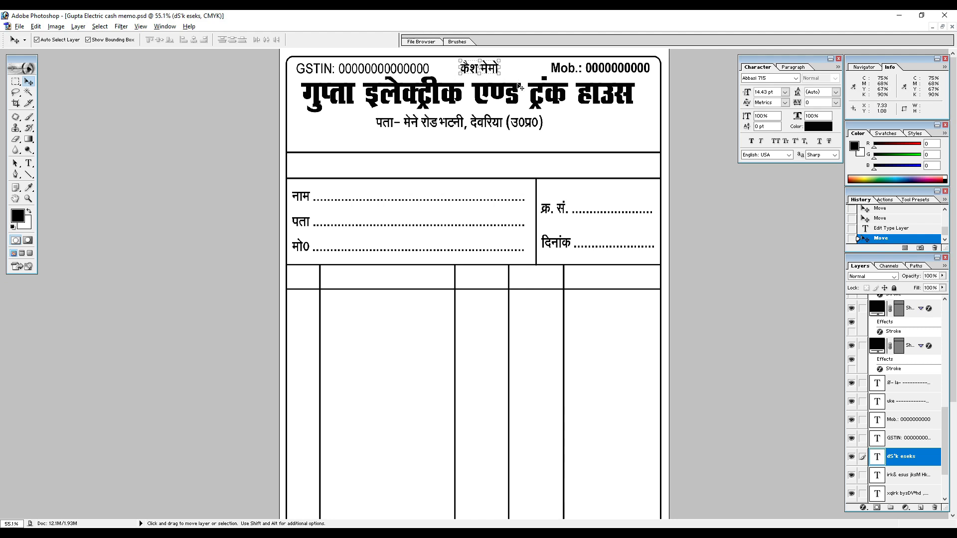
pyautogui.click(821, 143)
pyautogui.press('Right')
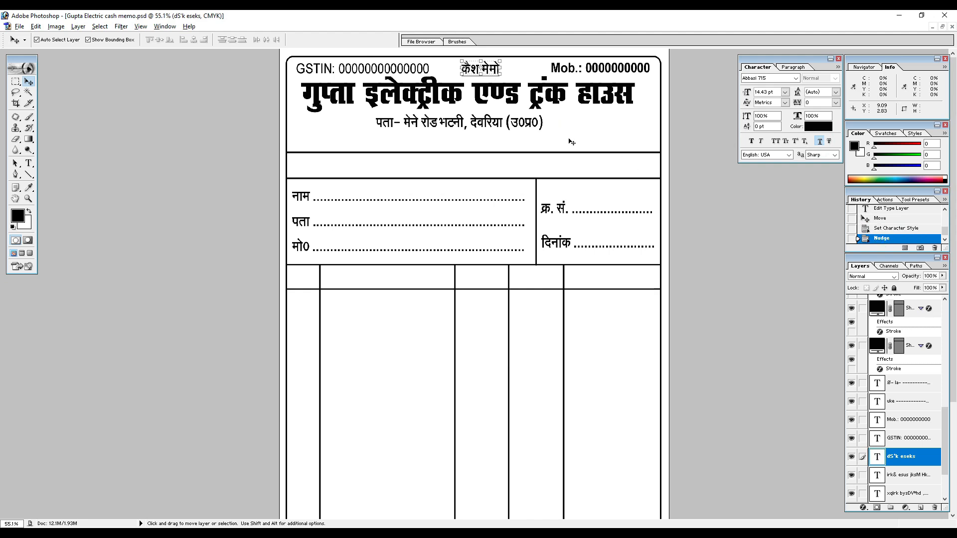
# Raise both edges of the blank band toward the address line, keeping the band's height at 100%.
pyautogui.scroll(-1, 568, 142)
pyautogui.click(459, 143)
pyautogui.moveTo(472, 141); pyautogui.dragTo(482, 129)
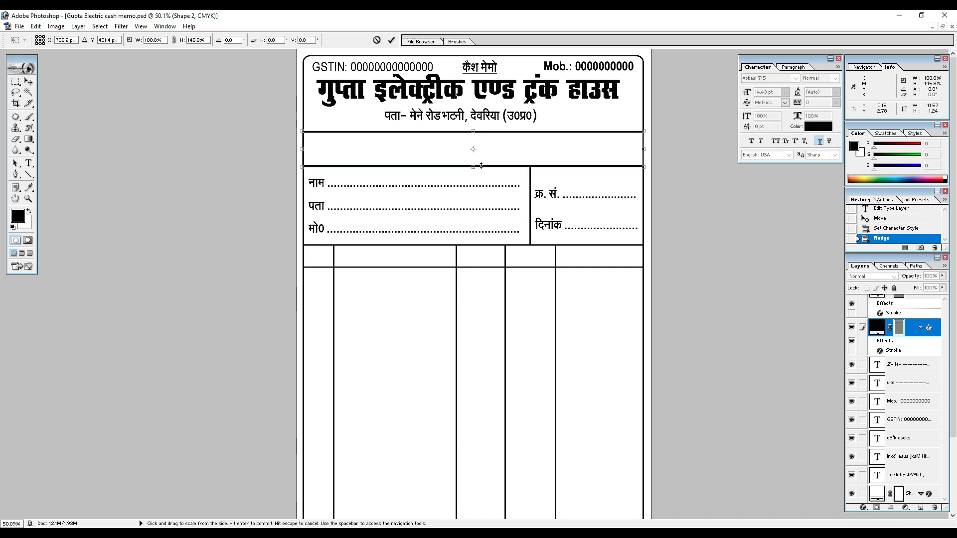
pyautogui.moveTo(474, 168); pyautogui.dragTo(474, 155)
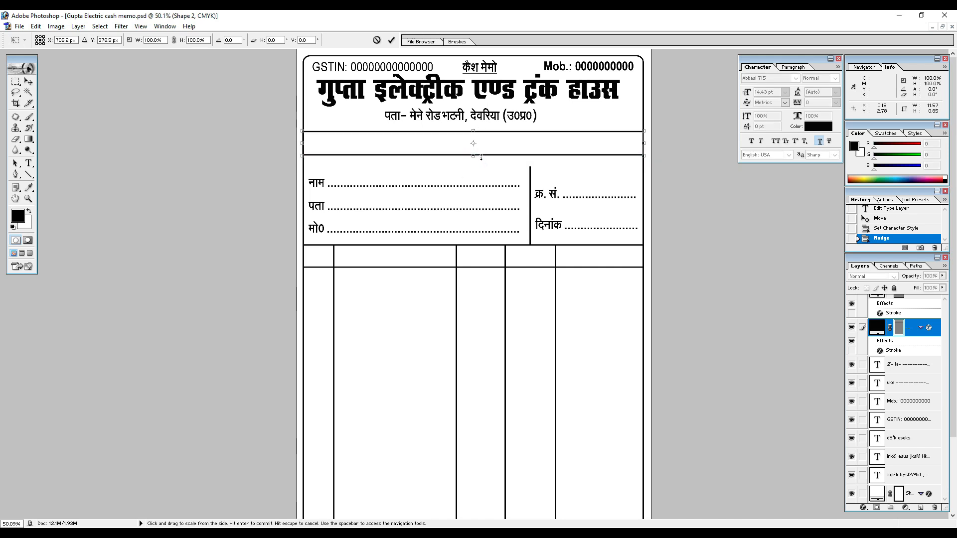
pyautogui.press('Return')
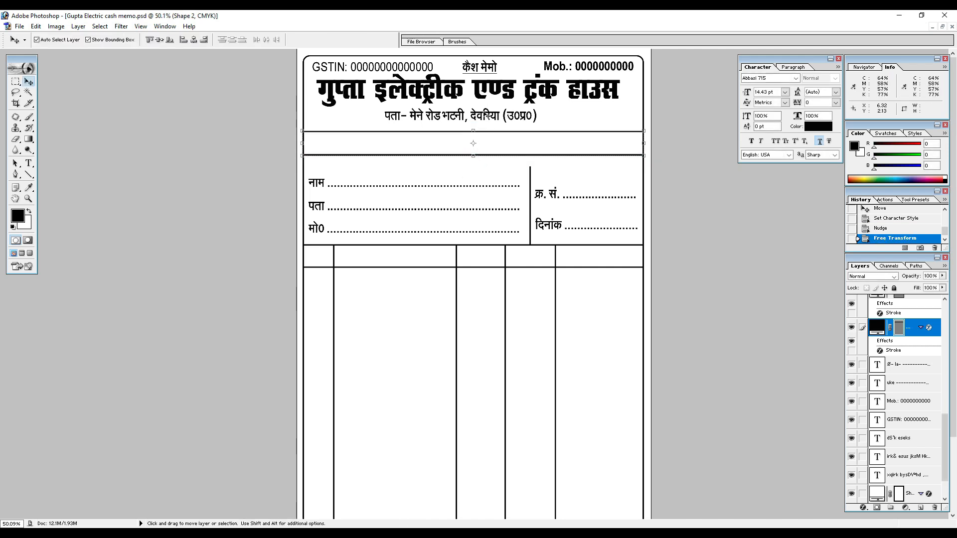
# Nudge the address line slightly down between the shop title and the blank band.
pyautogui.click(484, 114)
pyautogui.press('Down')
pyautogui.press('Down')
pyautogui.press('Down')
pyautogui.press('Down')
pyautogui.press('Down')
pyautogui.press('Down')
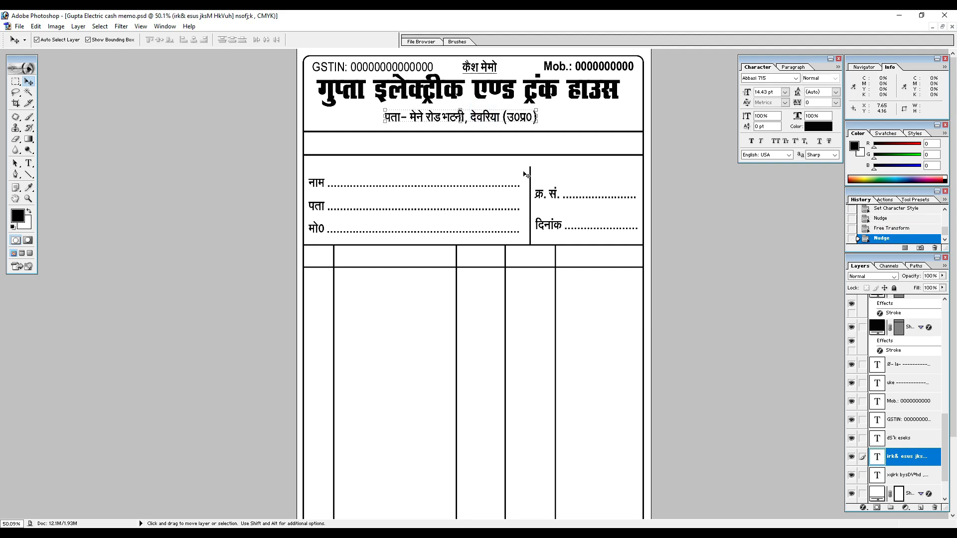
# Extend the vertical divider between the customer and serial/date cells up to the blank band's lower line.
pyautogui.click(531, 174)
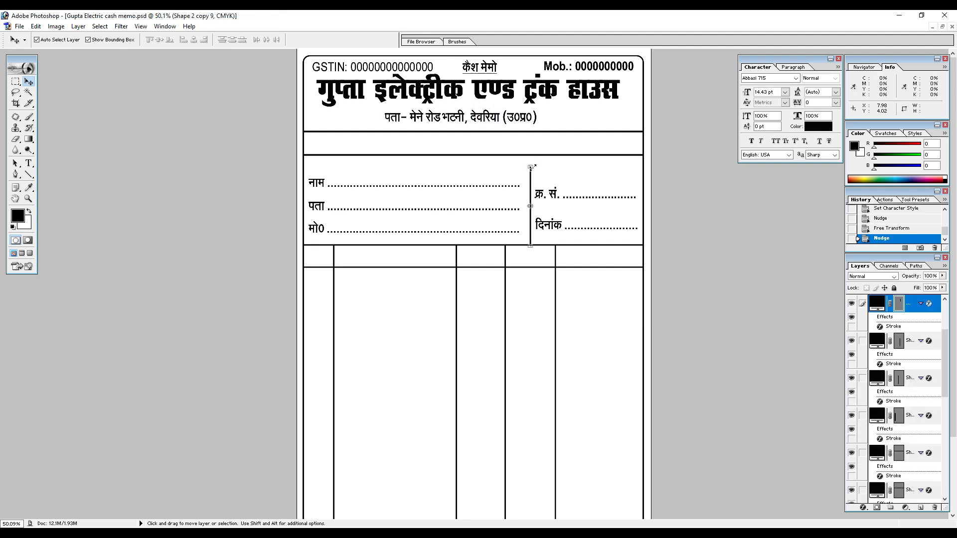
pyautogui.hotkey('ctrl', 't')
pyautogui.hotkey('ctrl', '+')
pyautogui.hotkey('ctrl', '+')
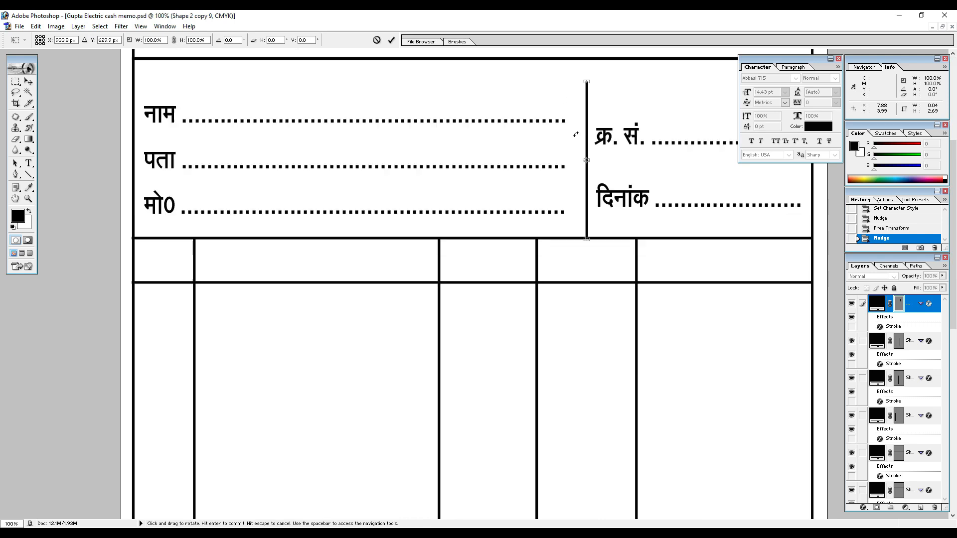
pyautogui.scroll(2, 578, 130)
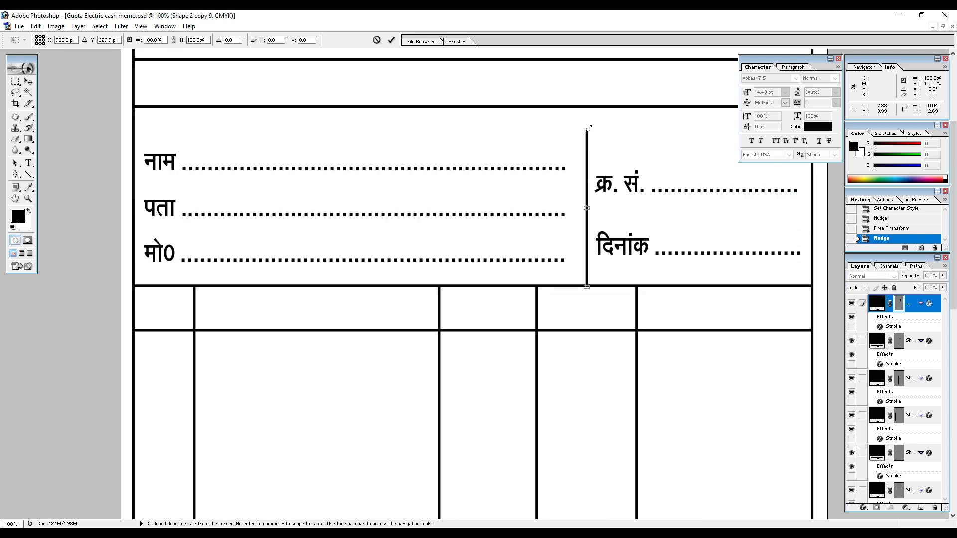
pyautogui.moveTo(587, 129); pyautogui.dragTo(587, 107)
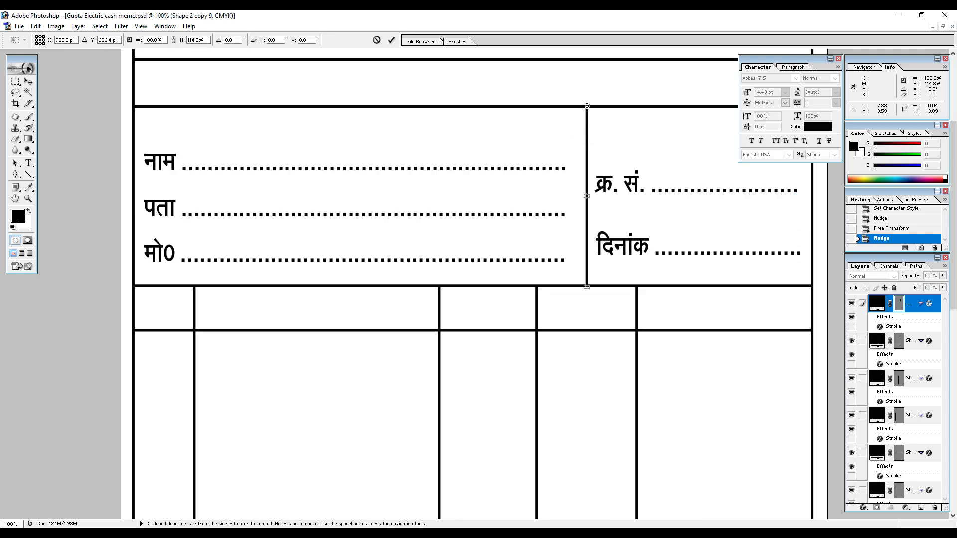
pyautogui.press('Return')
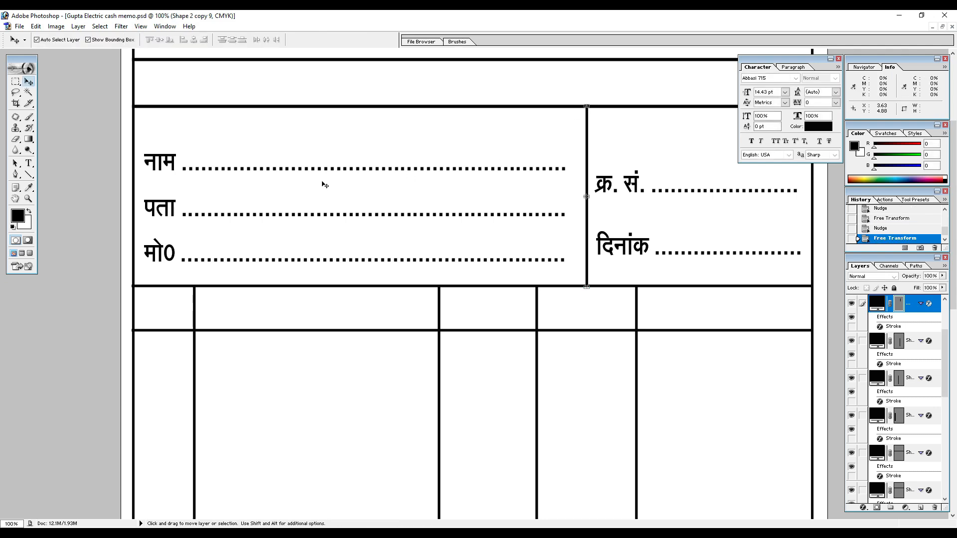
# Move the नाम/पता/मो0 block upward within its cell and set its leading to 25 pt.
pyautogui.click(179, 171)
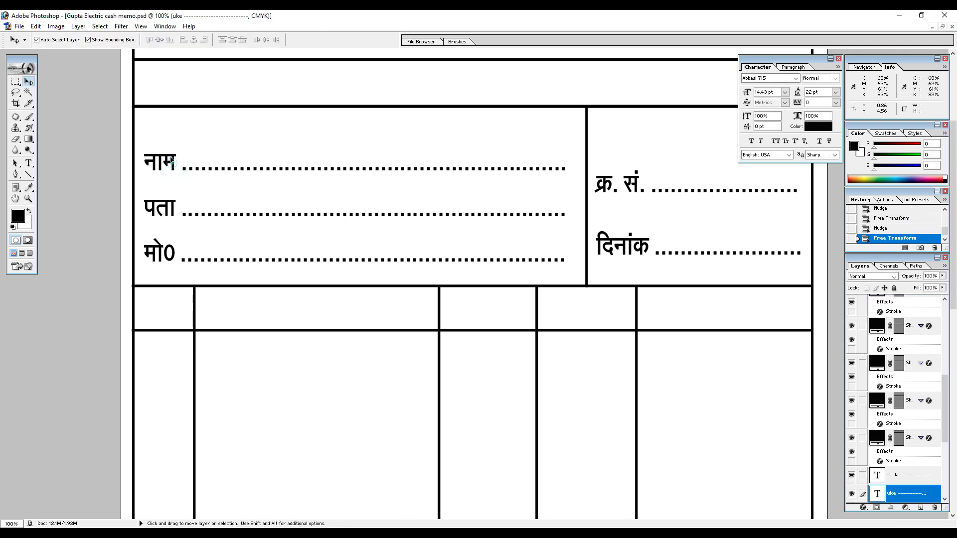
pyautogui.moveTo(173, 164); pyautogui.dragTo(175, 141)
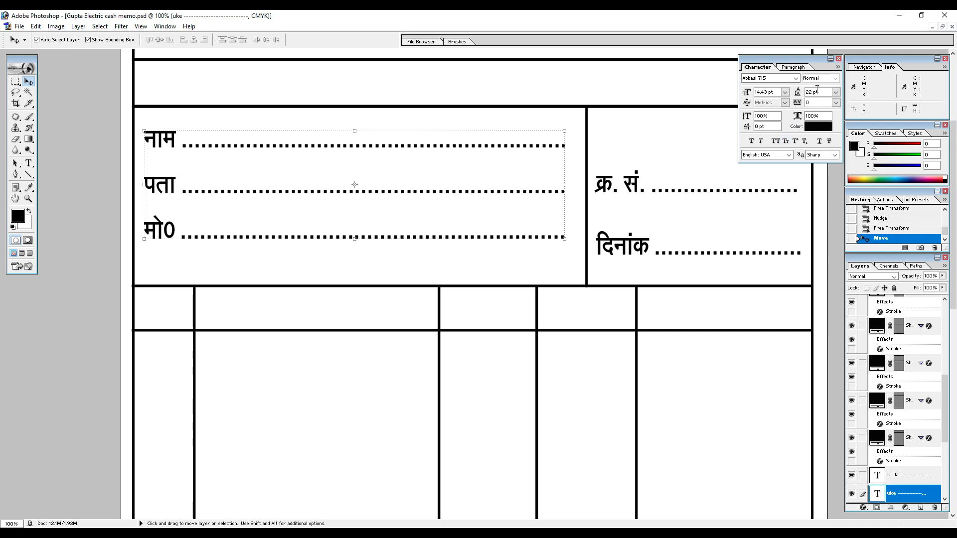
pyautogui.click(818, 90)
pyautogui.press('Return')
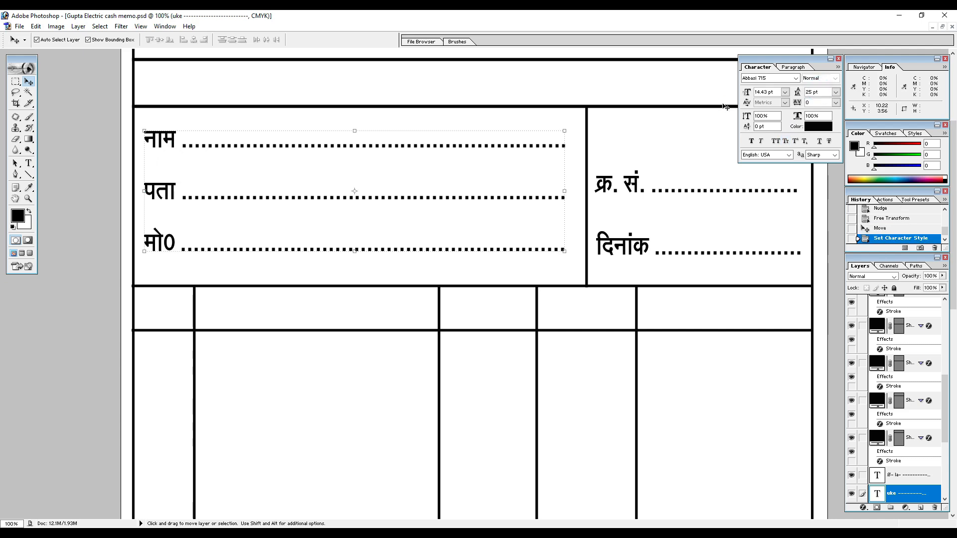
# Set the leading of the क्र. सं./दिनांक block to 35 pt and nudge it to fit its cell.
pyautogui.click(27, 81)
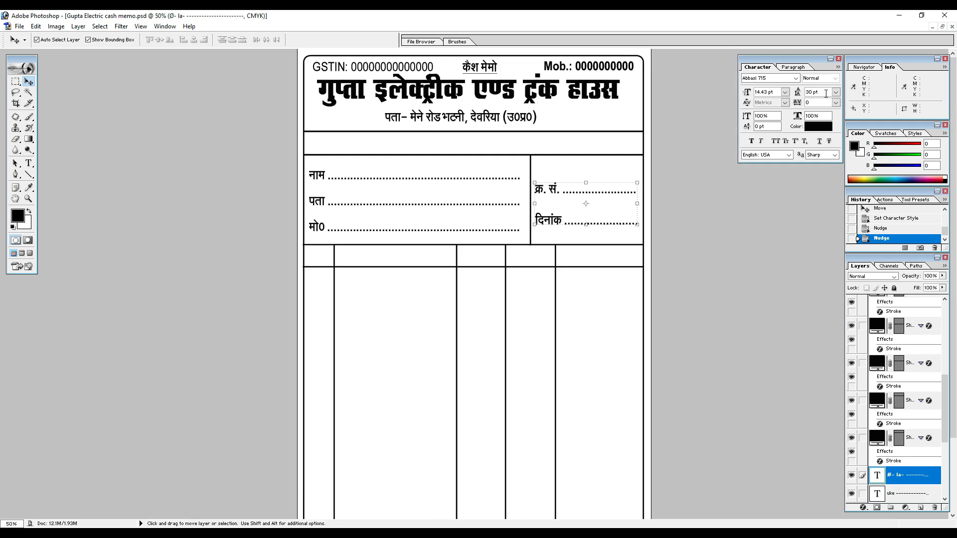
pyautogui.click(821, 92)
pyautogui.press('Return')
pyautogui.click(695, 198)
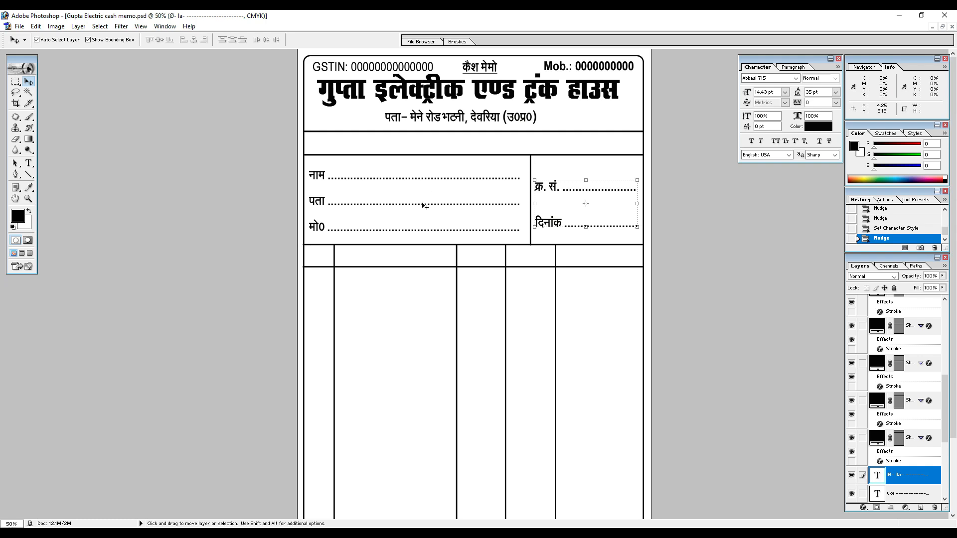
# Duplicate the customer text block into the table's first header cell and replace its text with the serial label "क्र.".
pyautogui.scroll(-1, 368, 186)
pyautogui.click(318, 160)
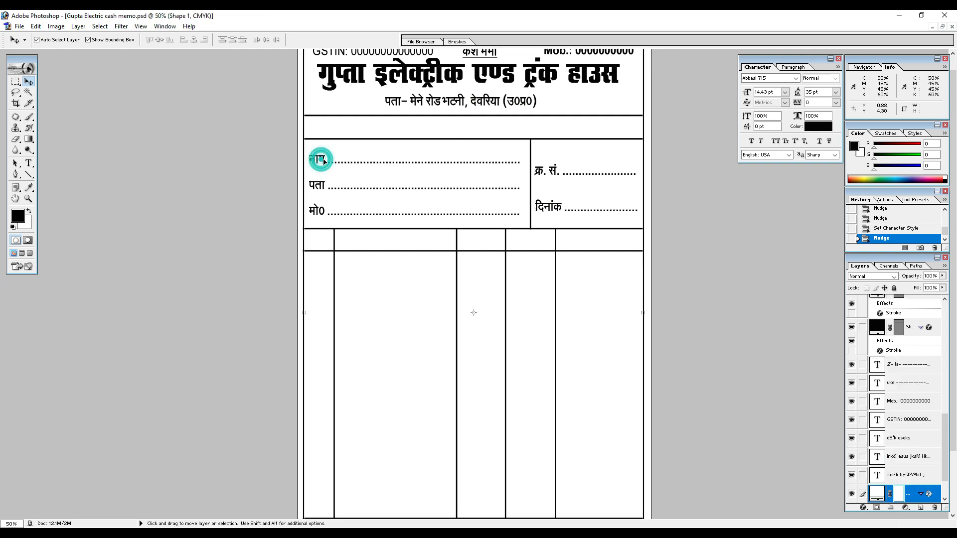
pyautogui.moveTo(321, 163); pyautogui.dragTo(322, 243)
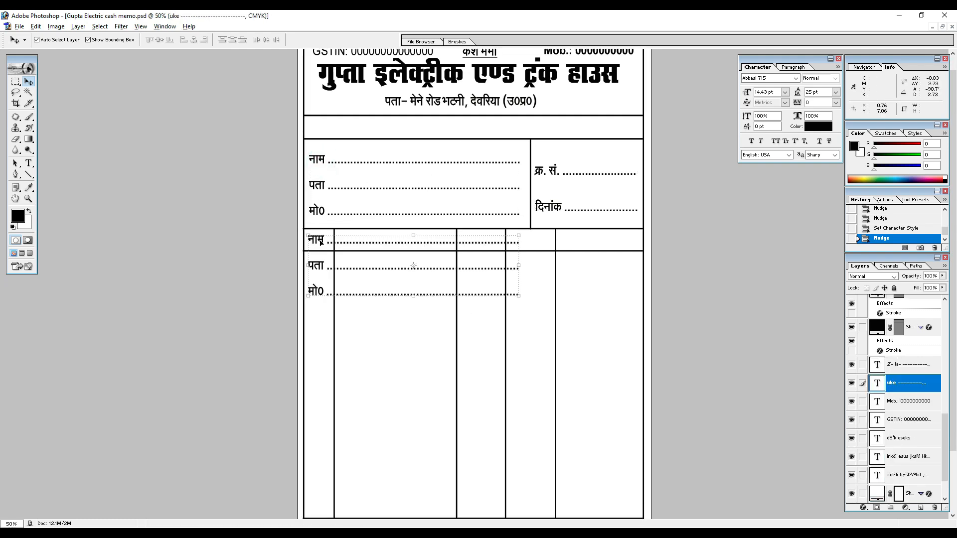
pyautogui.press('t')
pyautogui.click(322, 243)
pyautogui.hotkey('ctrl', 'a')
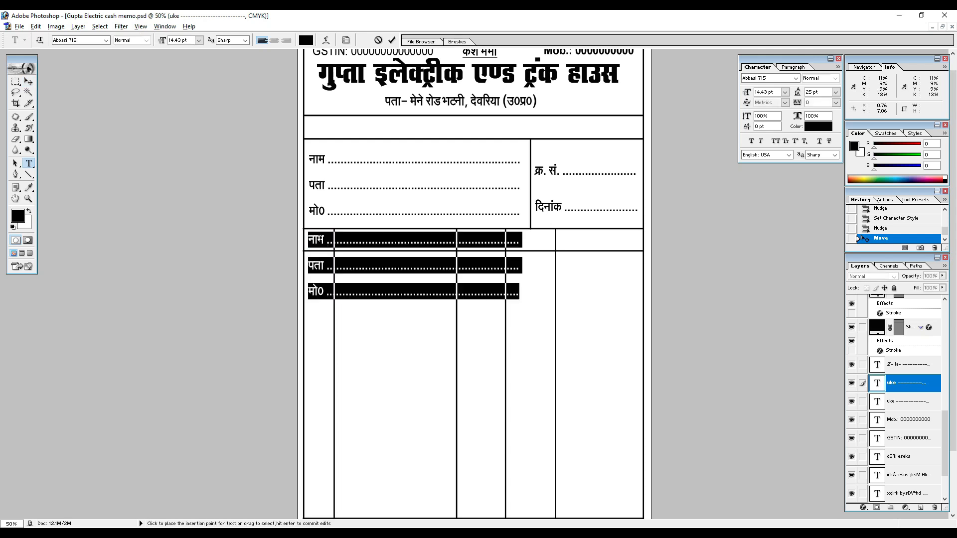
pyautogui.write('Ø')
pyautogui.write('0')
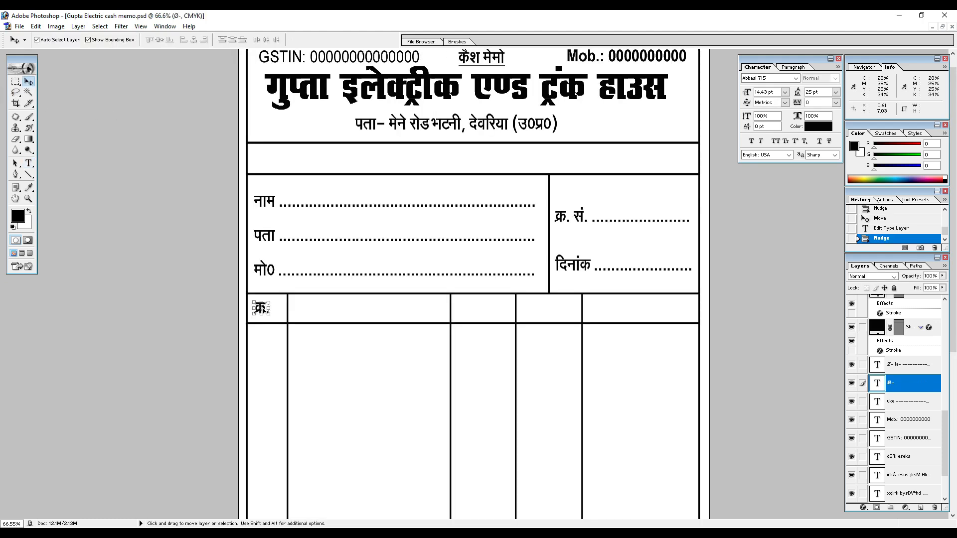
# Duplicate the serial label into the second header cell, change its text to "विवरण" and nudge it toward the column's centre.
pyautogui.moveTo(263, 310); pyautogui.dragTo(348, 310)
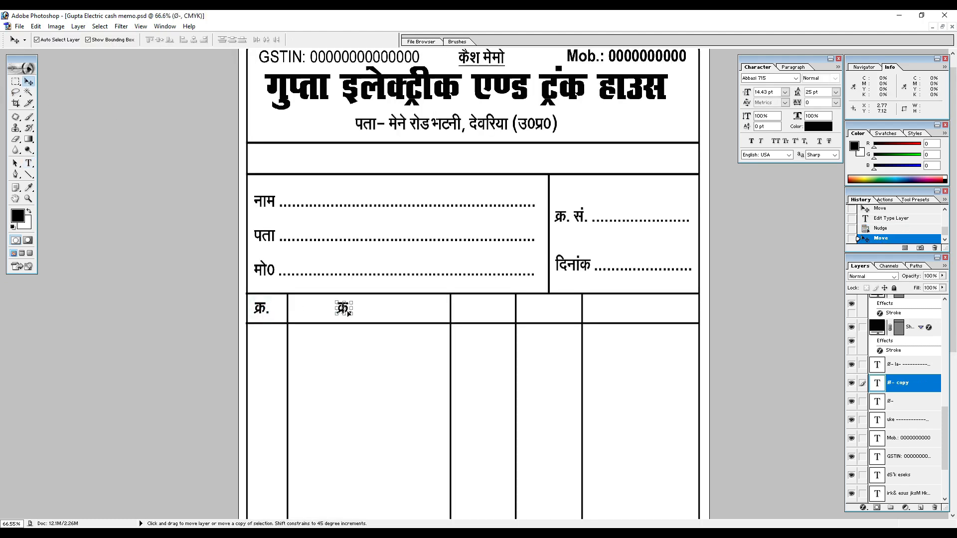
pyautogui.press('t')
pyautogui.hotkey('ctrl', 'a')
pyautogui.write('fo')
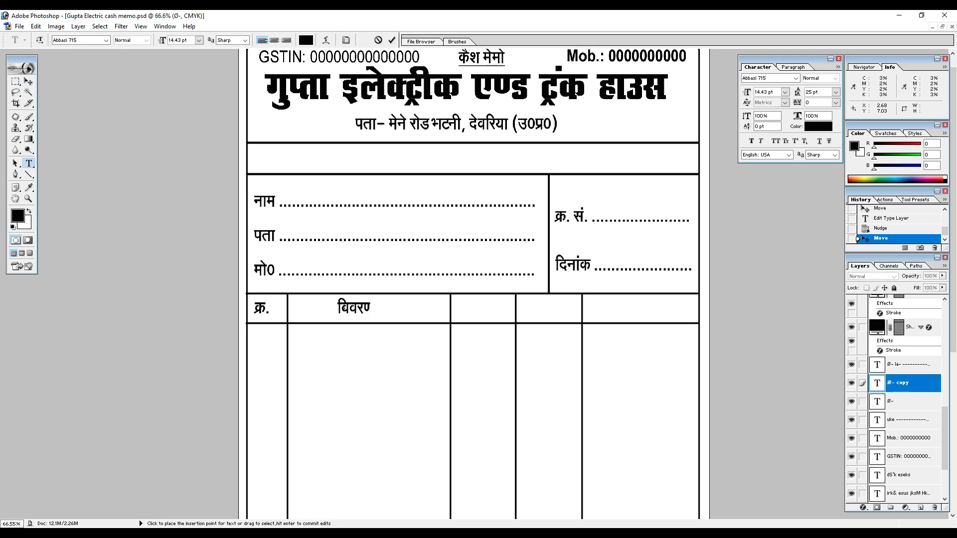
pyautogui.click(29, 83)
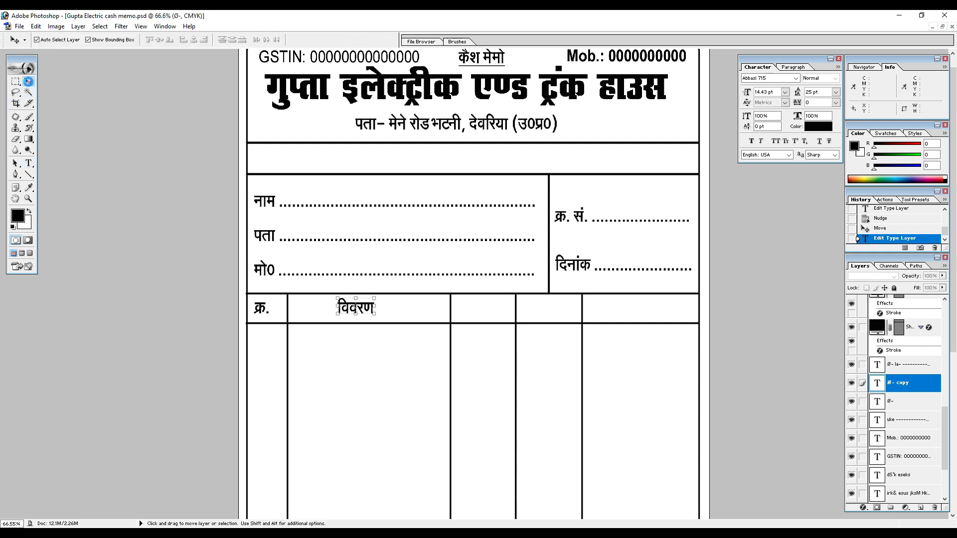
pyautogui.press('Right')
pyautogui.press('Right')
pyautogui.press('Right')
pyautogui.press('Right')
pyautogui.press('Right')
pyautogui.press('Right')
pyautogui.press('Right')
pyautogui.press('Right')
pyautogui.press('Right')
pyautogui.press('Right')
pyautogui.press('Right')
pyautogui.press('Right')
pyautogui.press('Right')
pyautogui.press('Right')
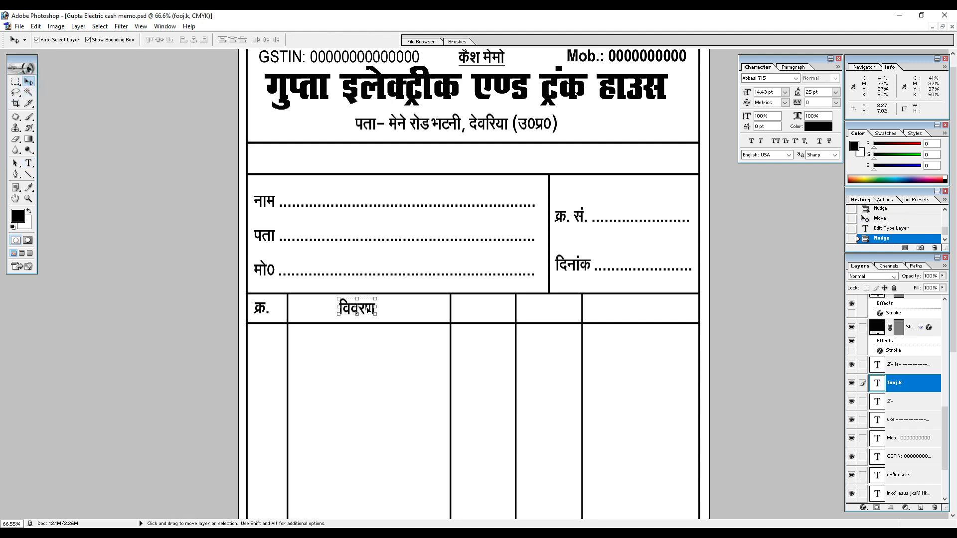
# Duplicate the "विवरण" label into the third header cell and change the copy's text to "अदद".
pyautogui.moveTo(365, 310); pyautogui.dragTo(487, 313)
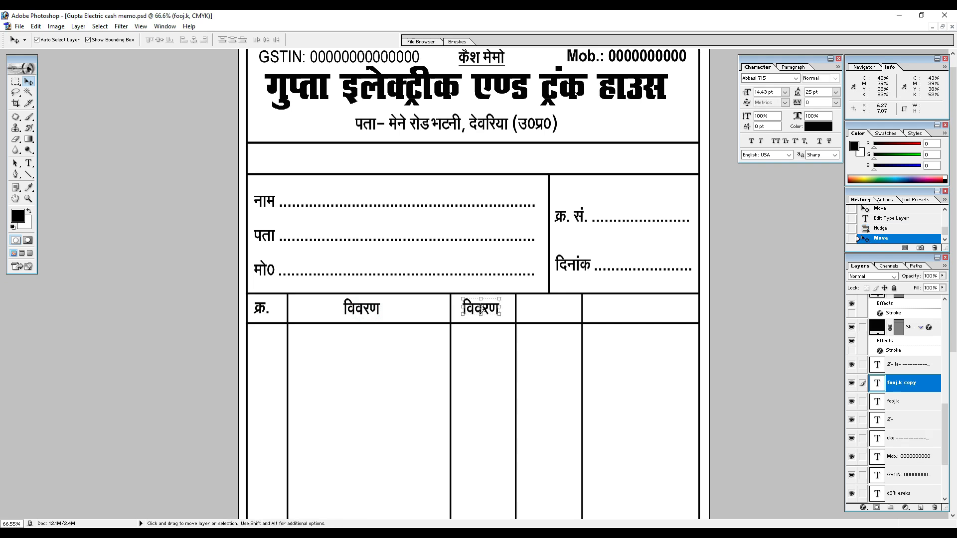
pyautogui.press('t')
pyautogui.doubleClick(482, 309)
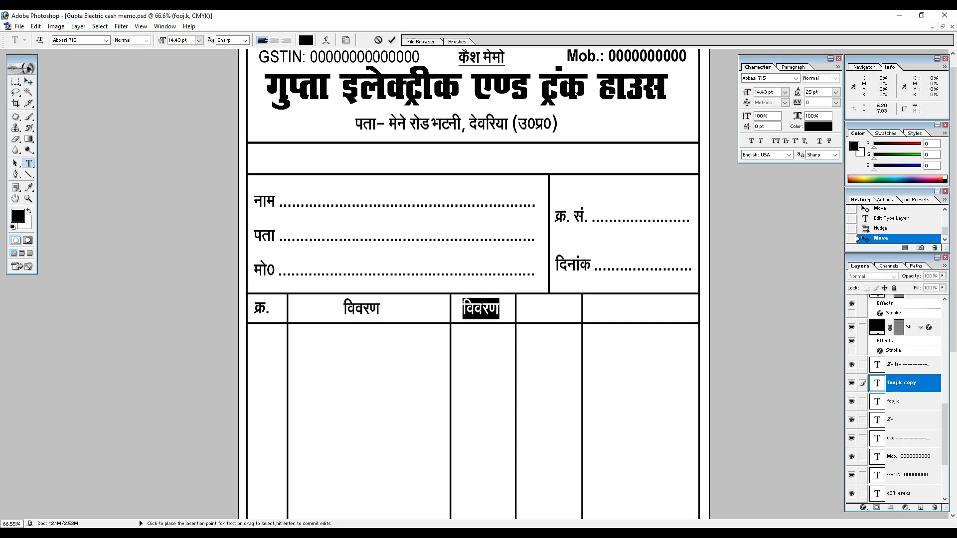
pyautogui.write('vnn')
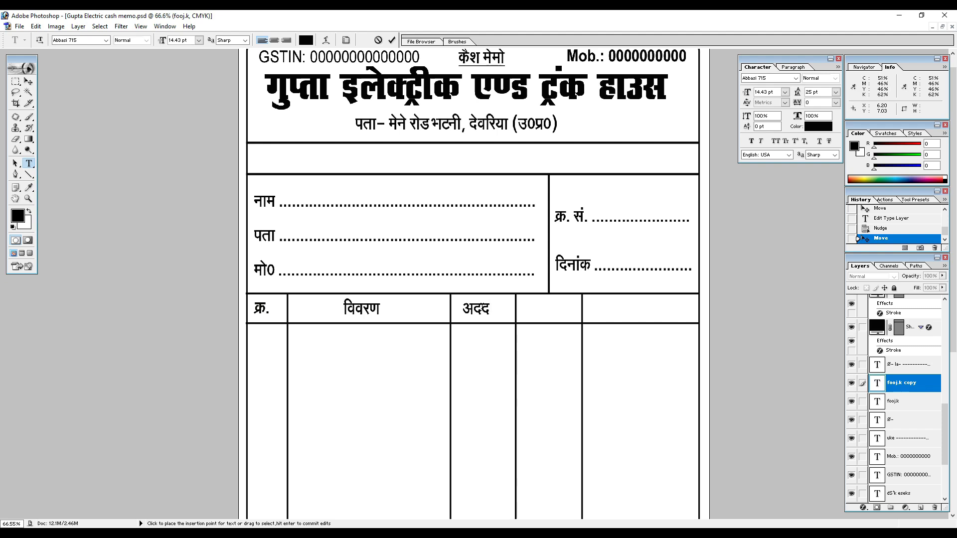
pyautogui.click(29, 81)
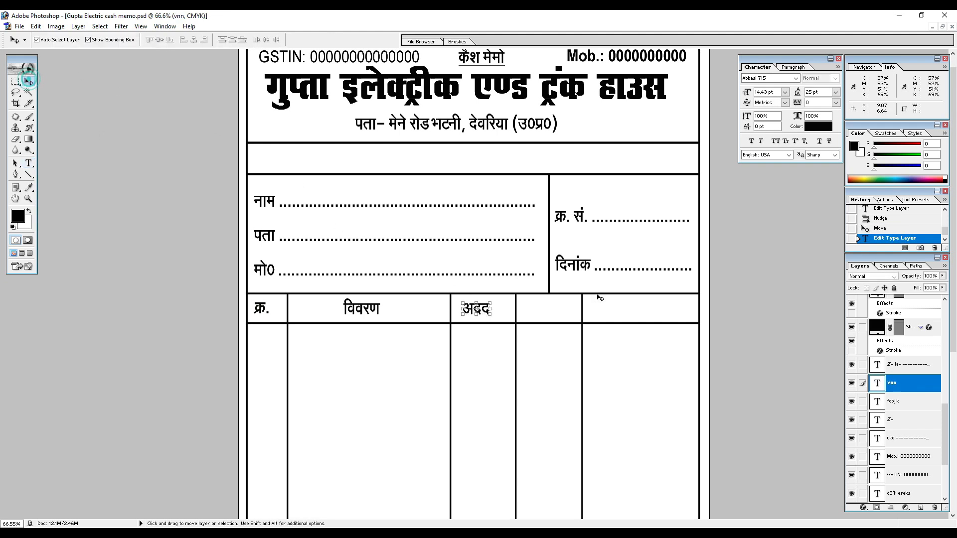
# Duplicate the "अदद" label into the fourth header cell, change its text to "दर" and nudge it toward the column's centre.
pyautogui.moveTo(486, 313); pyautogui.dragTo(553, 315)
pyautogui.press('t')
pyautogui.click(551, 309)
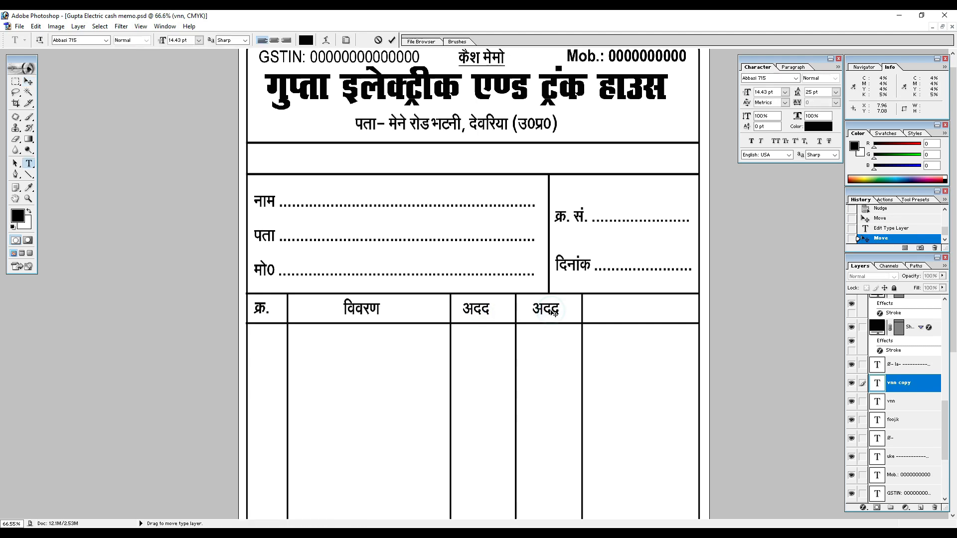
pyautogui.hotkey('ctrl', 'a')
pyautogui.write('nj')
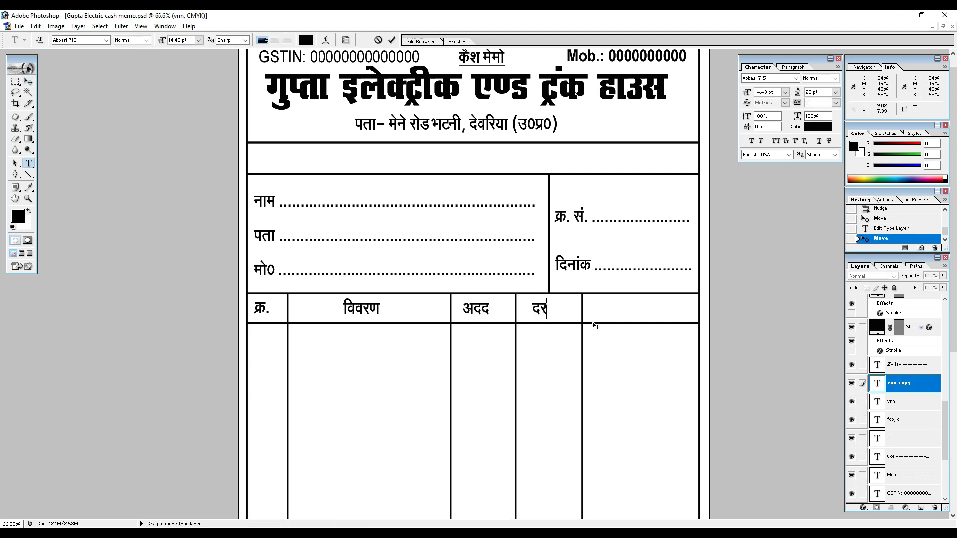
pyautogui.click(28, 82)
pyautogui.hotkey('shift', 'Right')
pyautogui.hotkey('shift', 'Right')
# Duplicate the "दर" label into the last header cell, change its text to "मूल्य" and nudge it slightly right.
pyautogui.moveTo(547, 309); pyautogui.dragTo(632, 313)
pyautogui.press('t')
pyautogui.doubleClick(632, 312)
pyautogui.write('e')
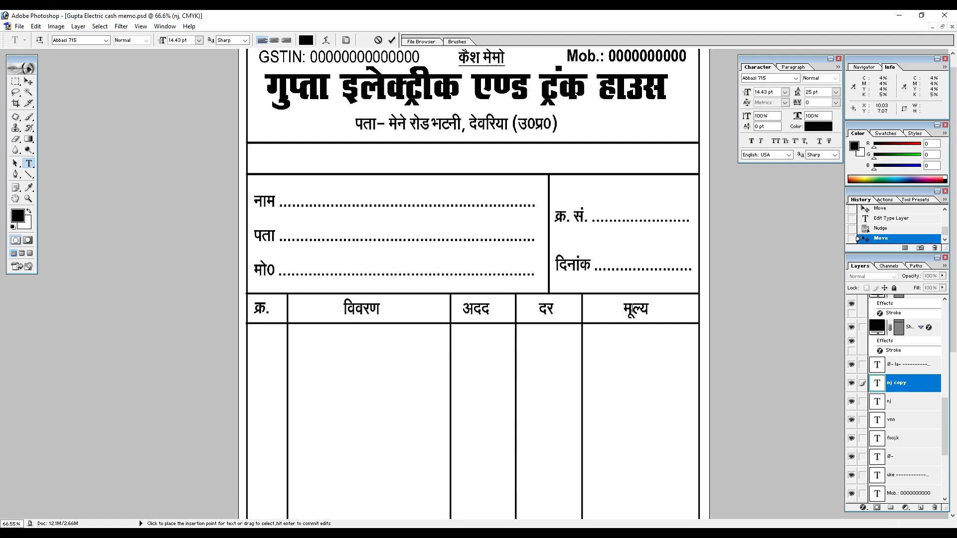
pyautogui.click(28, 82)
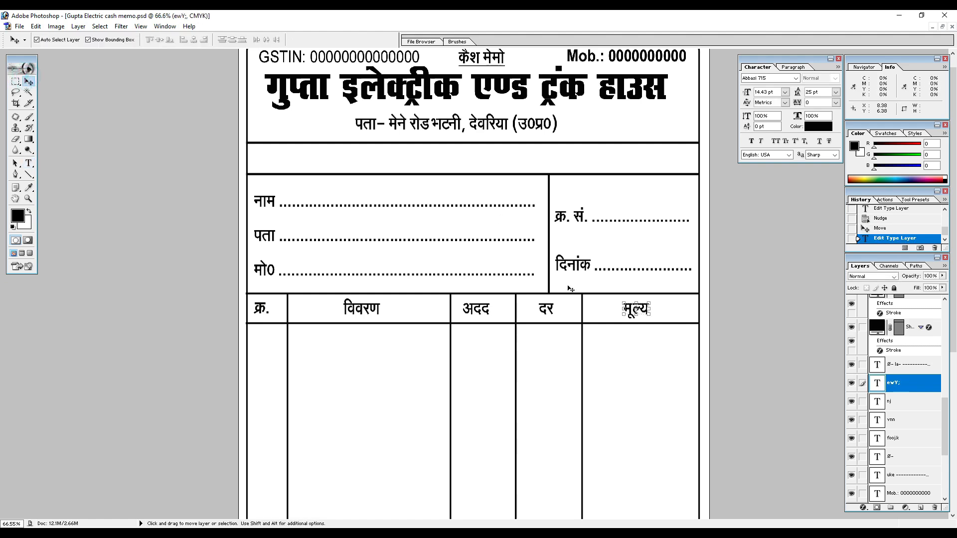
pyautogui.press('Right')
# Duplicate the table's bottom horizontal line a short distance below it to form an extra row.
pyautogui.scroll(-3, 415, 233)
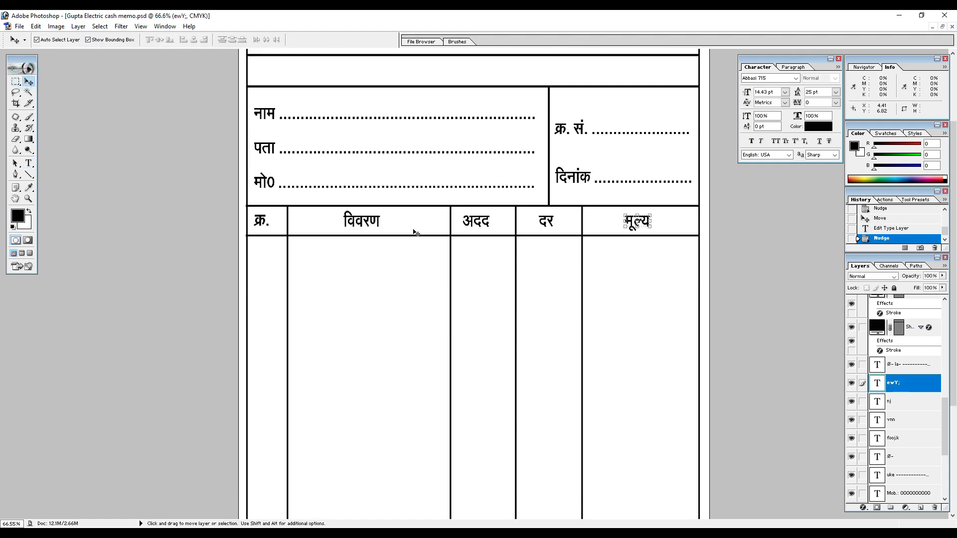
pyautogui.scroll(-6, 416, 233)
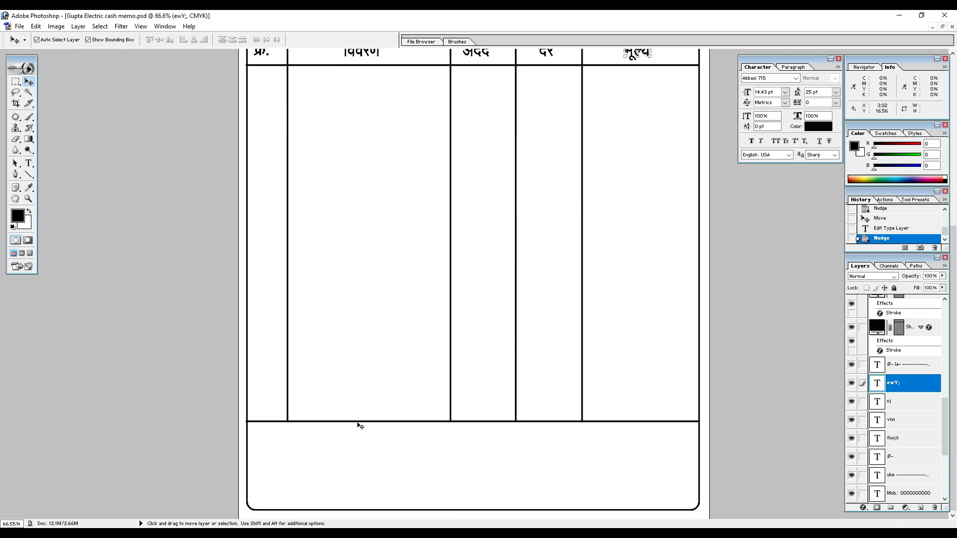
pyautogui.click(359, 421)
pyautogui.moveTo(359, 421); pyautogui.dragTo(356, 454)
pyautogui.click(516, 418)
pyautogui.moveTo(515, 423); pyautogui.dragTo(516, 451)
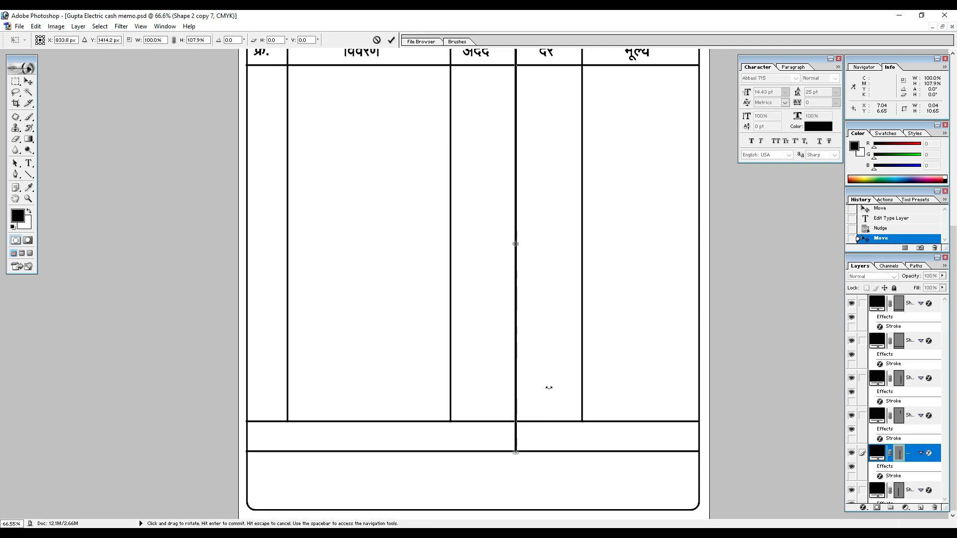
pyautogui.press('Return')
pyautogui.hotkey('ctrl', 'z')
pyautogui.moveTo(564, 372); pyautogui.dragTo(563, 370)
# Stretch the divider between the अदद and दर columns down to the new bottom line, at 107.5% height.
pyautogui.hotkey('ctrl', '+')
pyautogui.hotkey('ctrl', '+')
pyautogui.hotkey('ctrl', '+')
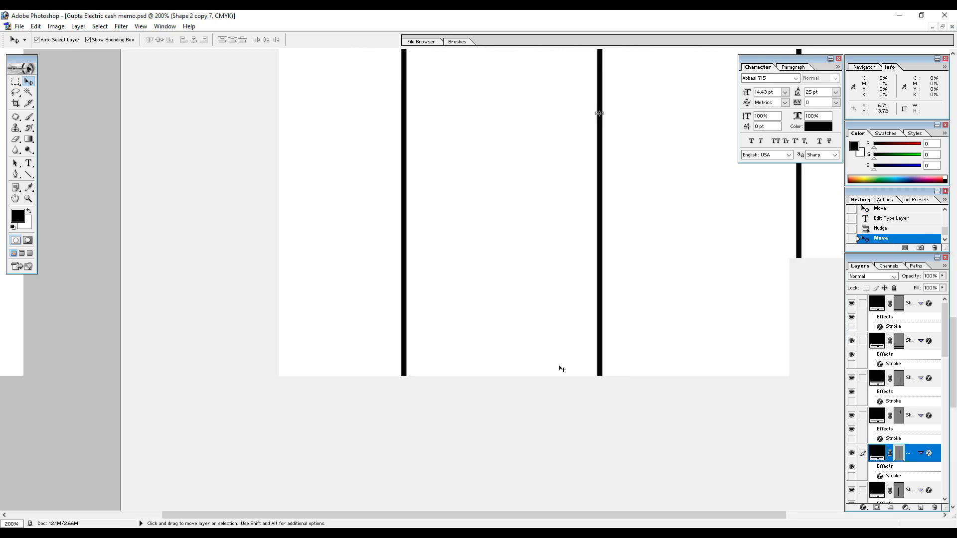
pyautogui.press('space')
pyautogui.moveTo(565, 424); pyautogui.dragTo(340, 55)
pyautogui.moveTo(443, 258); pyautogui.dragTo(432, 186)
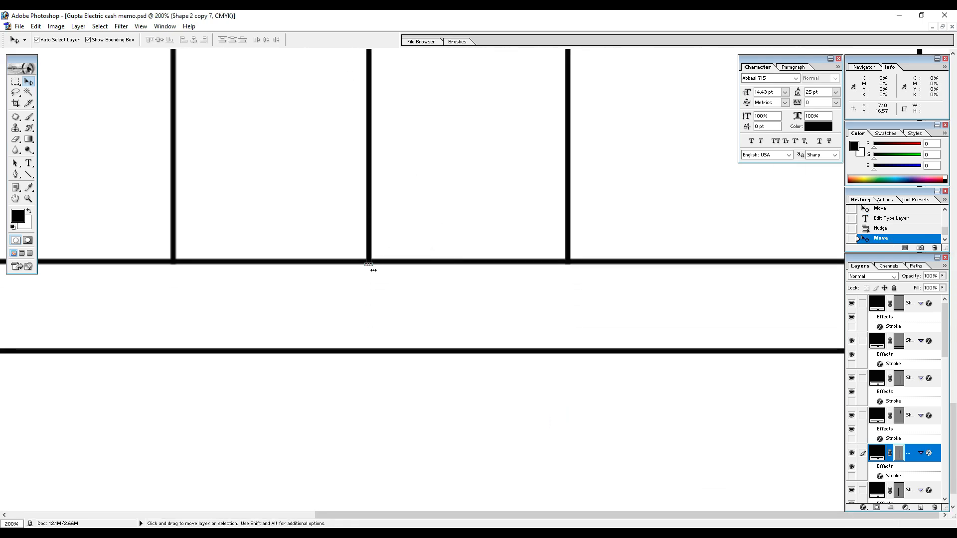
pyautogui.hotkey('ctrl', 't')
pyautogui.moveTo(368, 264); pyautogui.dragTo(367, 350)
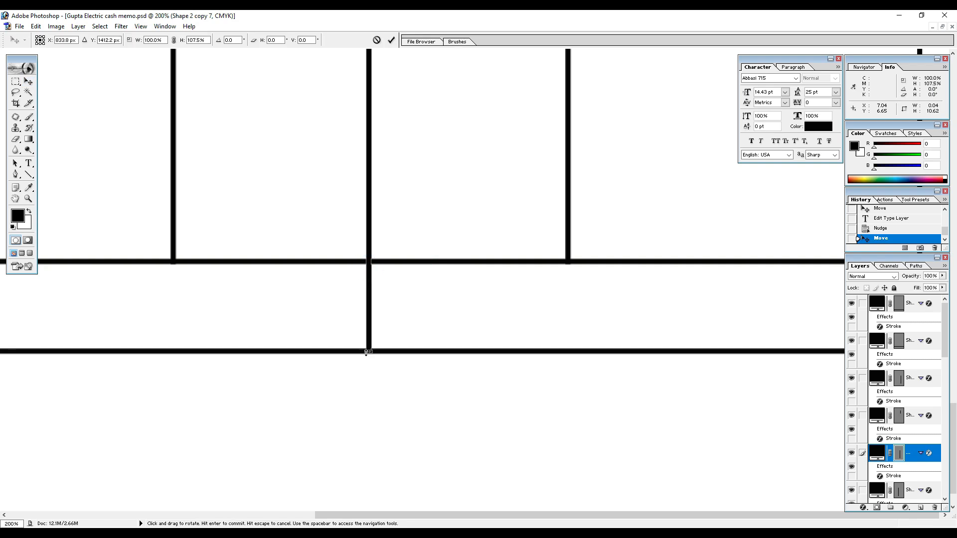
pyautogui.hotkey('ctrl', '-')
pyautogui.hotkey('ctrl', '-')
pyautogui.hotkey('ctrl', '-')
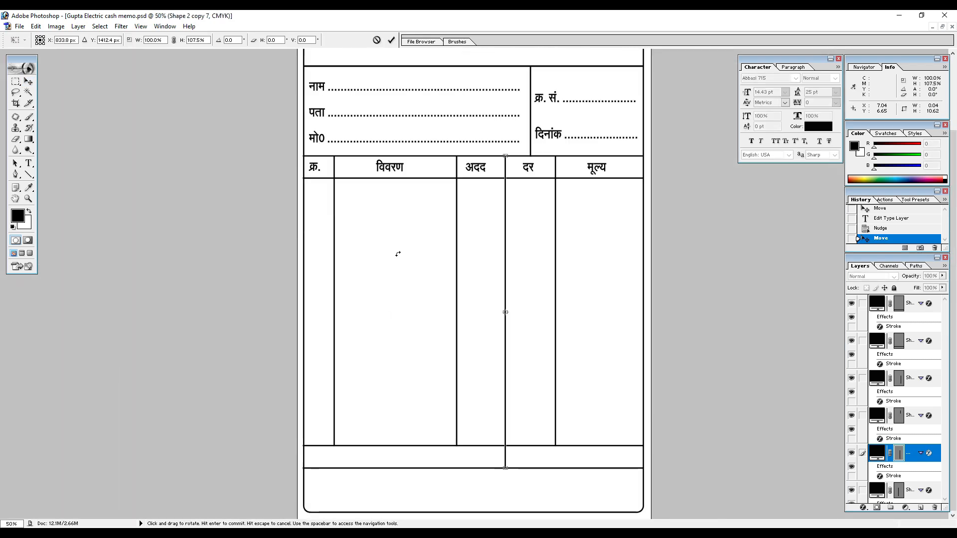
pyautogui.hotkey('ctrl', '+')
pyautogui.hotkey('ctrl', '+')
pyautogui.hotkey('ctrl', '+')
pyautogui.moveTo(537, 365); pyautogui.dragTo(252, 11)
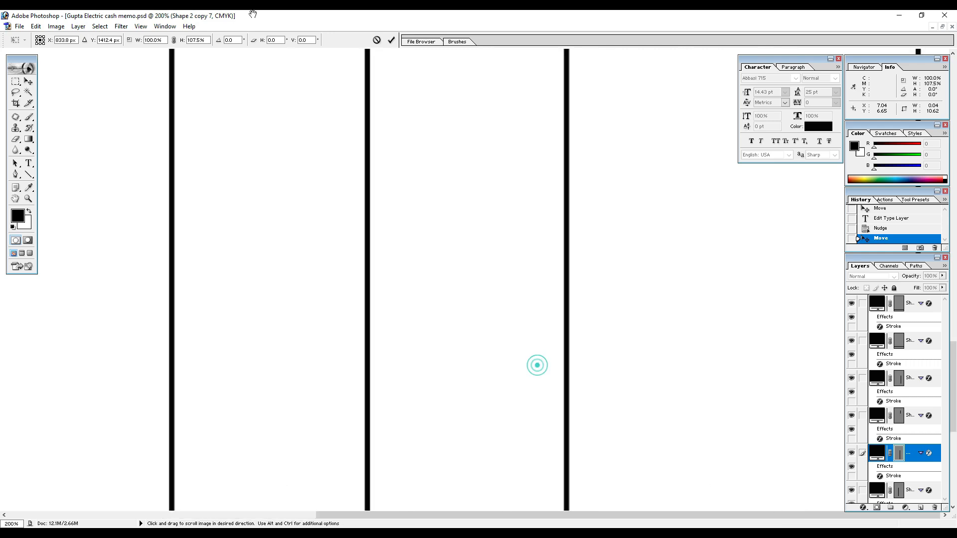
pyautogui.moveTo(368, 282); pyautogui.dragTo(298, 11)
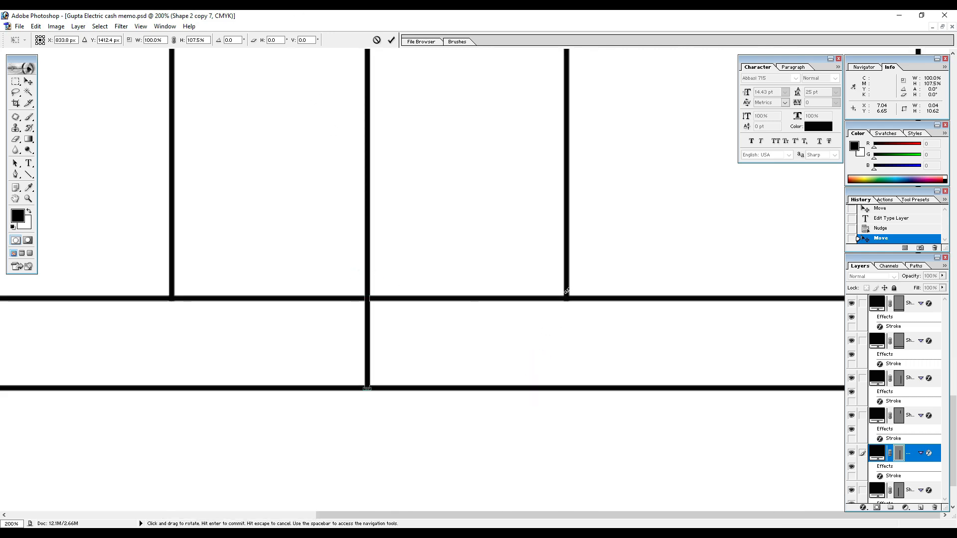
pyautogui.press('Return')
# Stretch the divider between the दर and मूल्य columns down to the new bottom line, at about 107.4% height.
pyautogui.click(567, 282)
pyautogui.hotkey('ctrl', 't')
pyautogui.moveTo(567, 301); pyautogui.dragTo(567, 372)
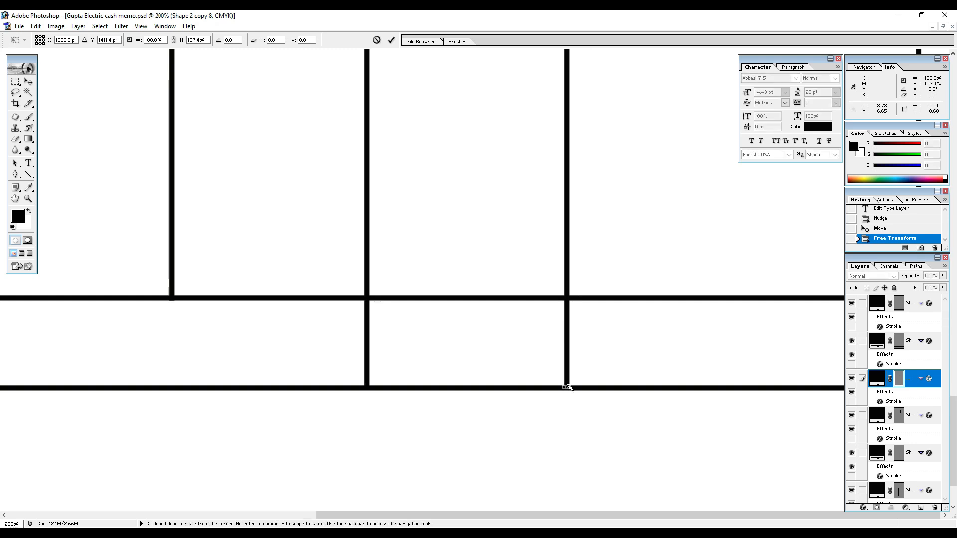
pyautogui.press('Return')
pyautogui.hotkey('ctrl', '-')
pyautogui.hotkey('ctrl', '-')
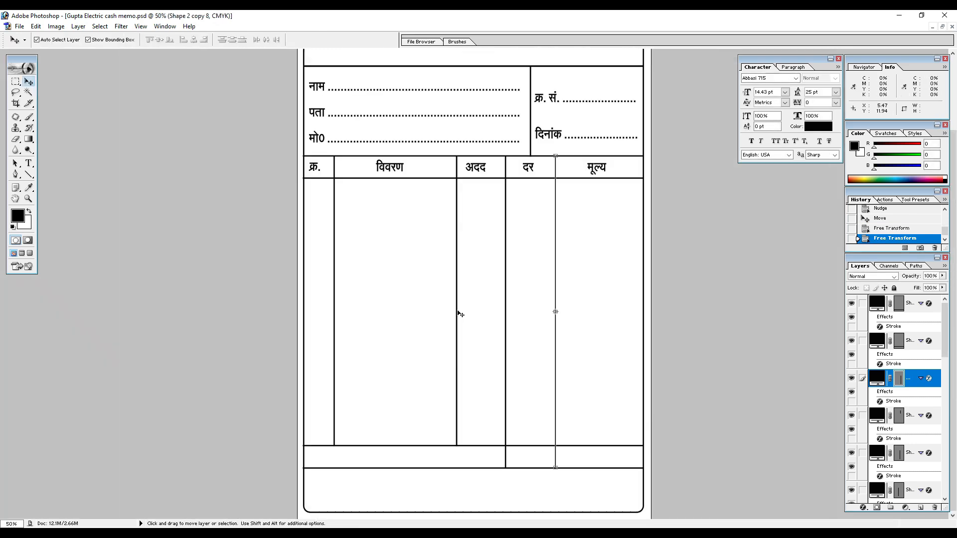
# Duplicate the "विवरण" label into the wide first cell of the new bottom row.
pyautogui.click(383, 168)
pyautogui.moveTo(383, 167)
pyautogui.mouseDown()
pyautogui.moveTo(387, 406)
pyautogui.moveTo(325, 459)
pyautogui.mouseUp()
pyautogui.press('y')
pyautogui.click(325, 459)
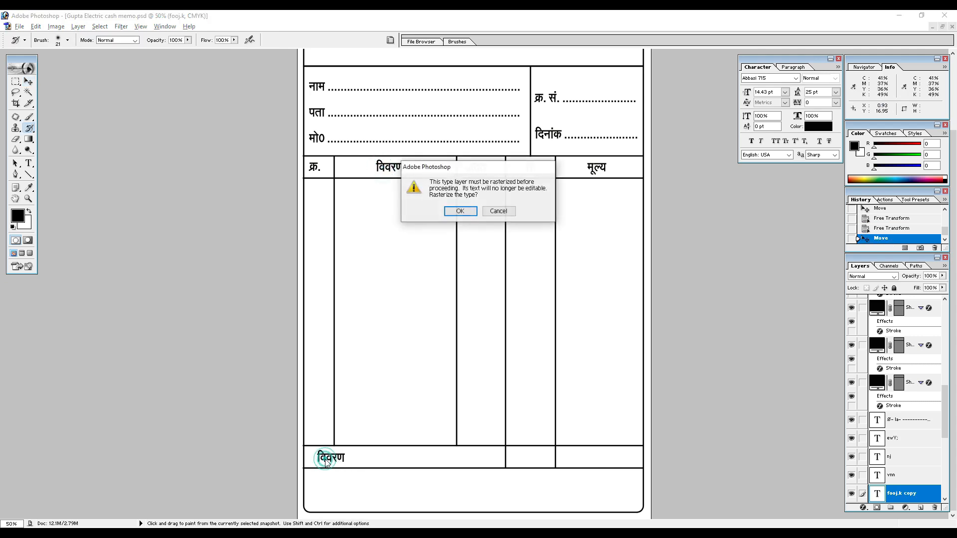
pyautogui.click(499, 211)
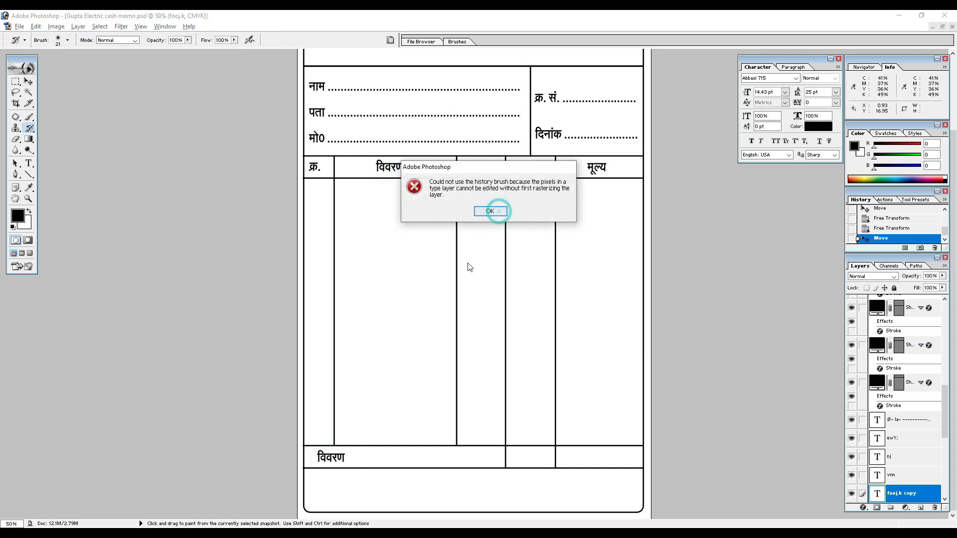
pyautogui.click(490, 212)
# Replace the duplicated "विवरण" text in the bottom row with "रूपये शब्दों में" followed by a dotted line filling the cell.
pyautogui.press('t')
pyautogui.click(329, 458)
pyautogui.hotkey('ctrl', 'a')
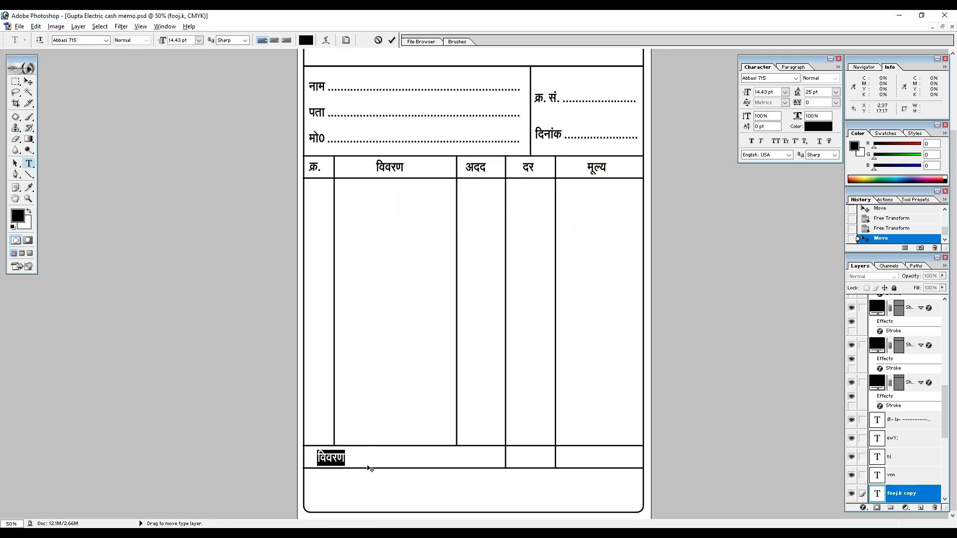
pyautogui.write(':')
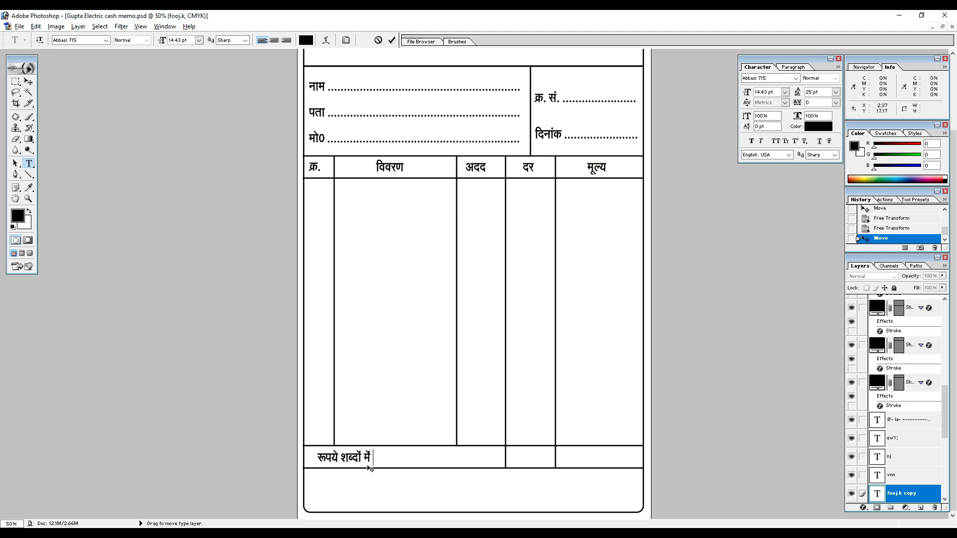
pyautogui.write('................  ........................')
# Set the whole "रूपये शब्दों में" line to 12 pt.
pyautogui.hotkey('ctrl', 'a')
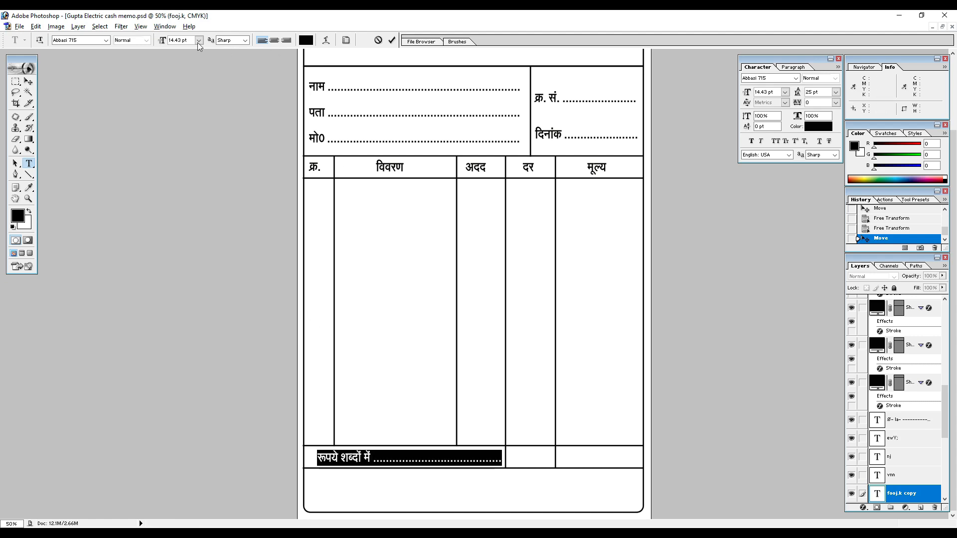
pyautogui.doubleClick(186, 40)
pyautogui.write('12')
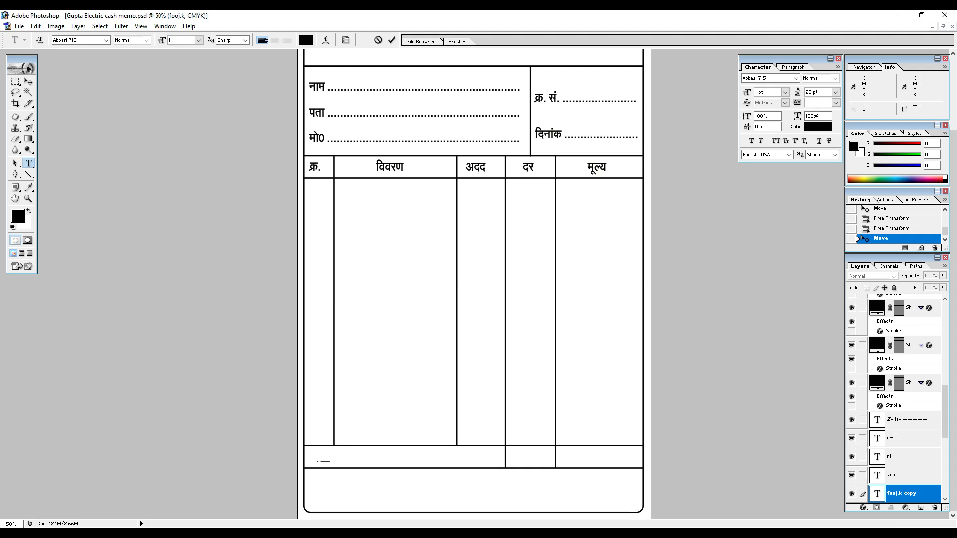
pyautogui.press('Return')
pyautogui.hotkey('ctrl', 'Return')
# Nudge the "रूपये शब्दों में" line left and slightly down to fit inside its bottom-row cell.
pyautogui.hotkey('ctrl', 'shift', 'Left')
pyautogui.hotkey('ctrl', 'shift', 'Left')
pyautogui.hotkey('ctrl', 'shift', 'Left')
pyautogui.hotkey('ctrl', 'shift', 'Left')
pyautogui.click(400, 458)
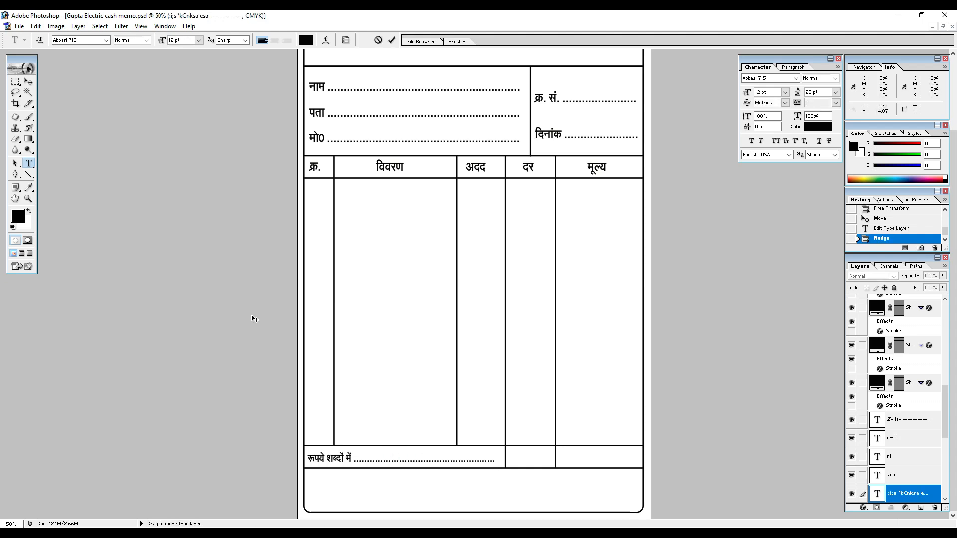
pyautogui.click(29, 81)
pyautogui.press('Down')
pyautogui.press('Down')
pyautogui.press('Down')
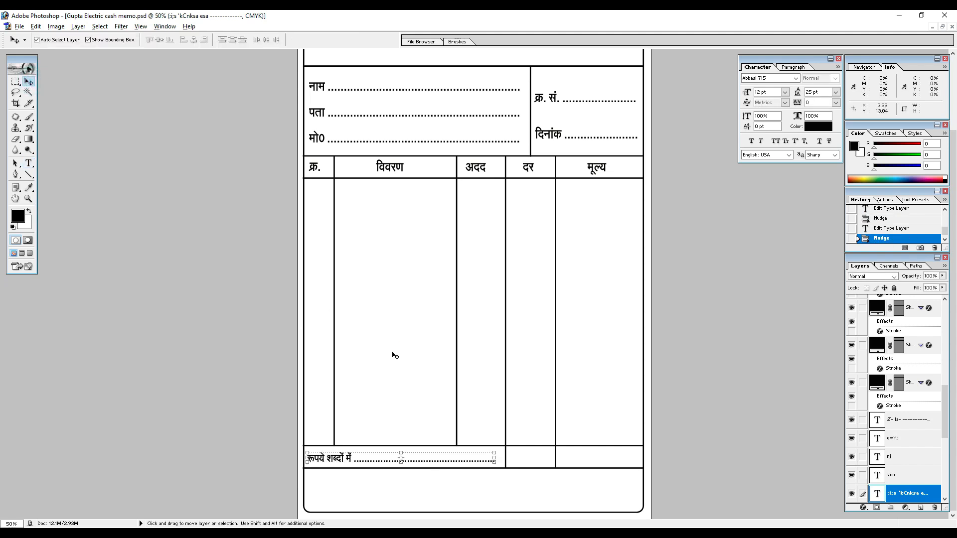
# Duplicate the "रूपये शब्दों में" line into the bottom cell under दर and change its text to "कुल योग".
pyautogui.moveTo(338, 460); pyautogui.dragTo(540, 465)
pyautogui.press('t')
pyautogui.click(540, 465)
pyautogui.hotkey('ctrl', 'a')
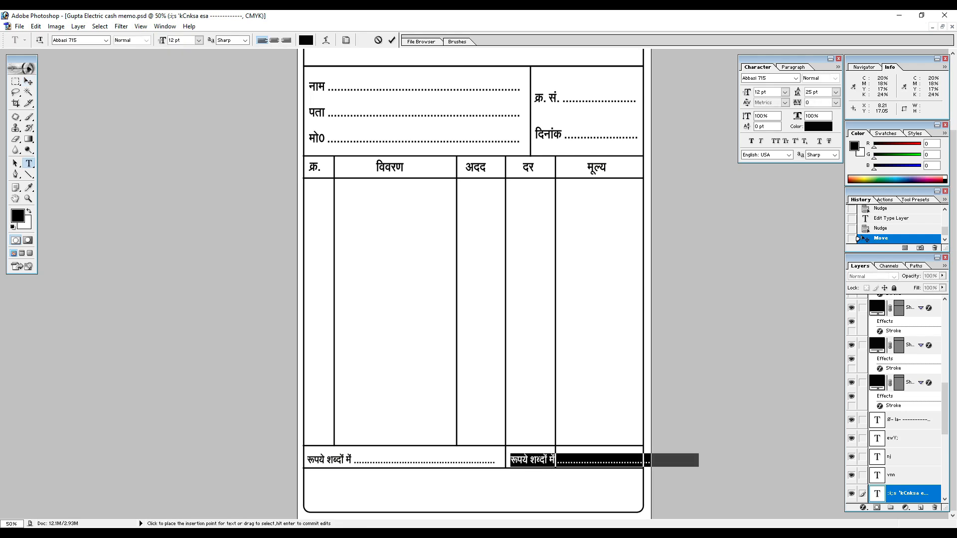
pyautogui.write('d')
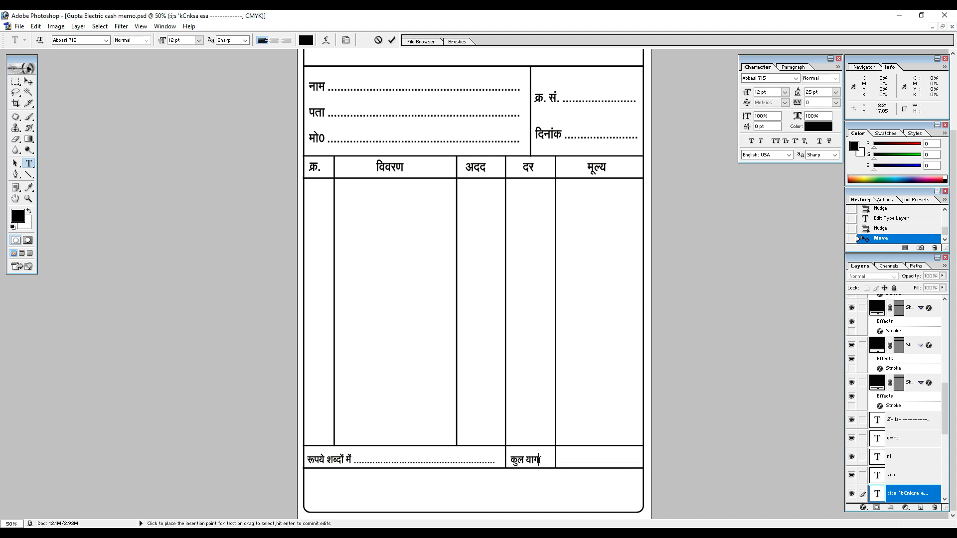
pyautogui.press('BackSpace')
pyautogui.press('BackSpace')
# Nudge the "कुल योग" label up and right to centre it in its cell.
pyautogui.click(28, 82)
pyautogui.press('Up')
pyautogui.press('Up')
pyautogui.press('Up')
pyautogui.press('Up')
pyautogui.press('Right')
pyautogui.press('Right')
pyautogui.press('Right')
pyautogui.press('Right')
pyautogui.press('Right')
pyautogui.press('Right')
pyautogui.press('Right')
# Duplicate the "रूपये शब्दों में" line straight down into the blank area below the bottom row.
pyautogui.scroll(-6, 412, 384)
pyautogui.scroll(12, 439, 391)
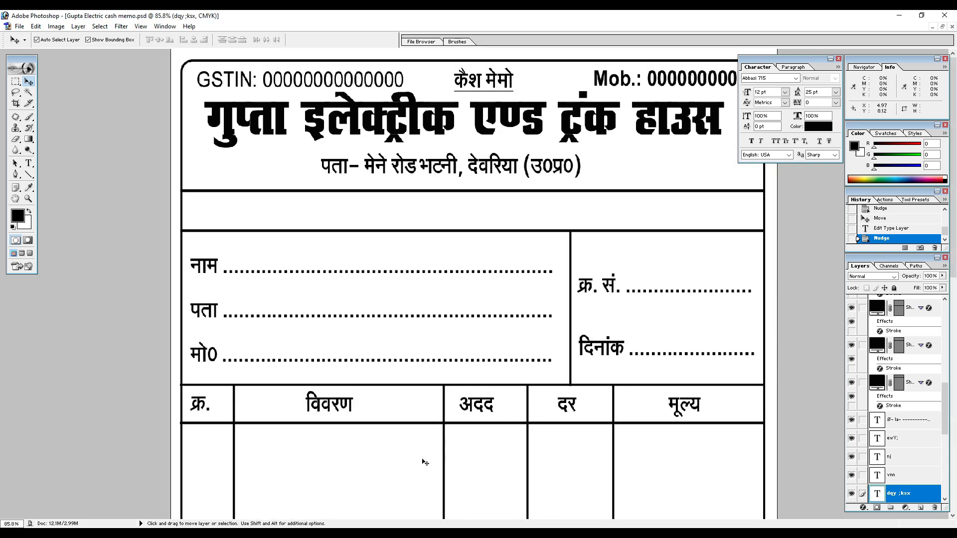
pyautogui.scroll(-10, 424, 462)
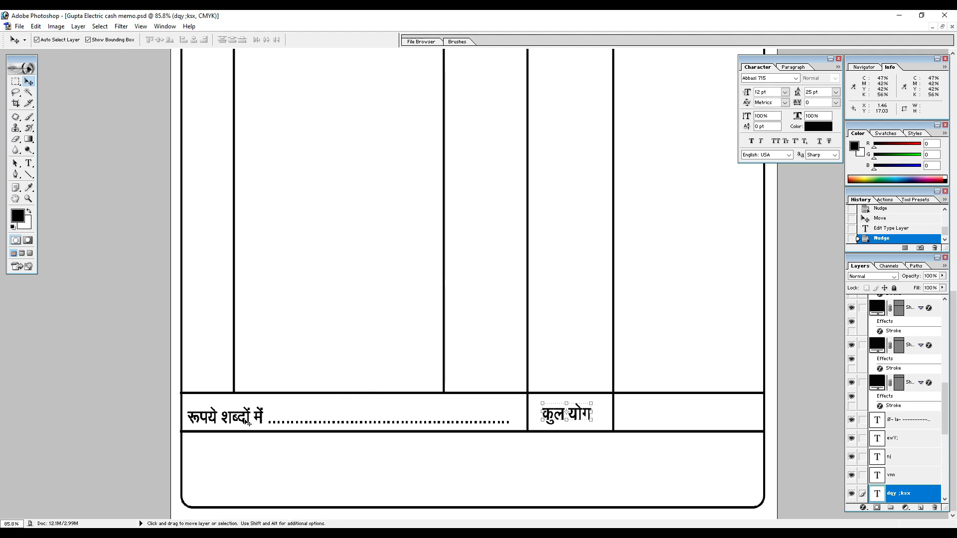
pyautogui.click(248, 423)
pyautogui.moveTo(248, 422); pyautogui.dragTo(241, 451)
pyautogui.press('y')
pyautogui.click(242, 451)
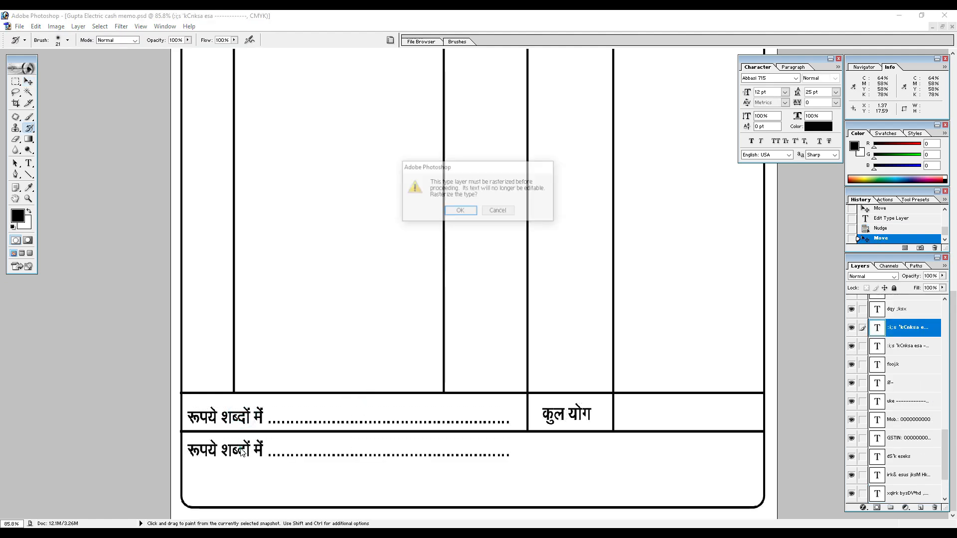
pyautogui.click(498, 213)
pyautogui.click(493, 211)
# Replace the lower copy's text with the note "नोट– हमारे यहाँ फ्रीज, कुलर, पंखा, वासिंग मशीन व बिजल".
pyautogui.press('t')
pyautogui.tripleClick(236, 449)
pyautogui.write('u')
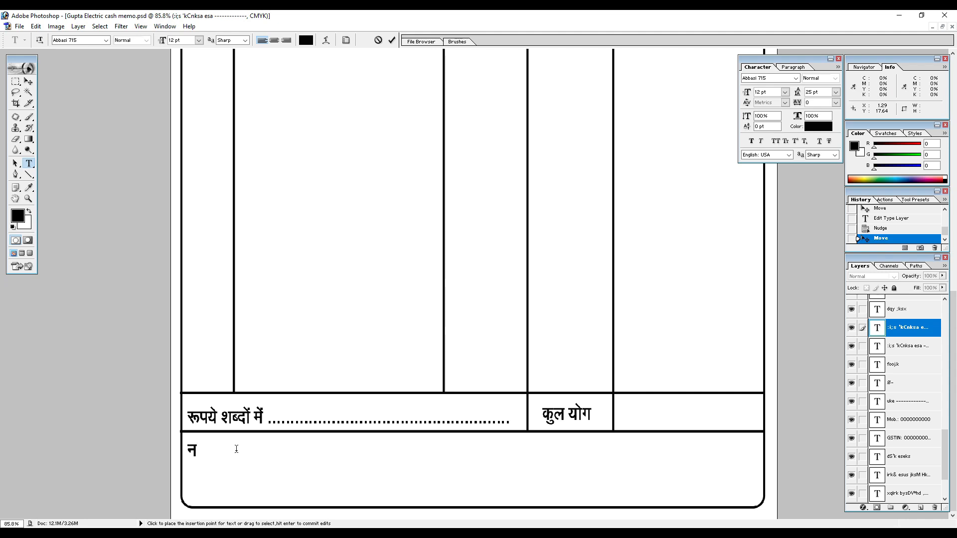
pyautogui.write('ksV& gekjs')
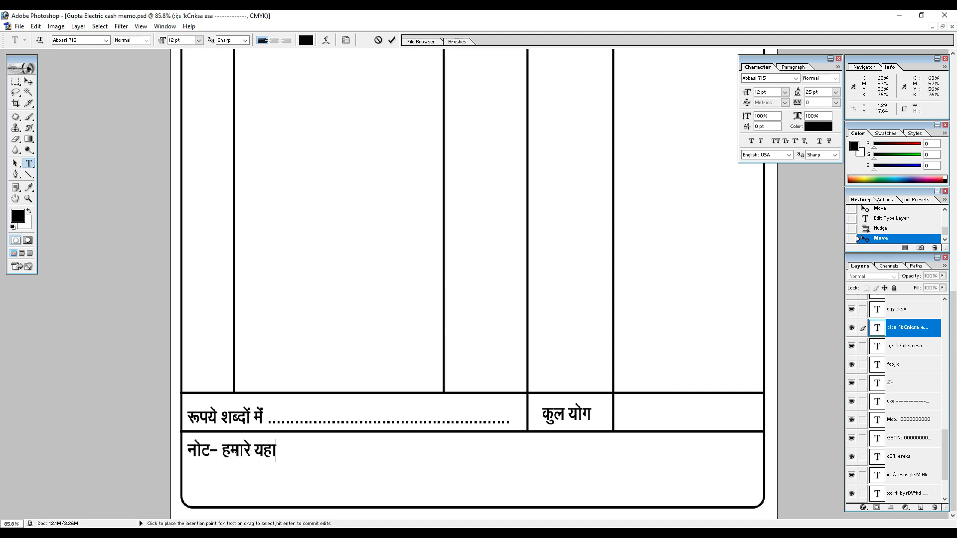
pyautogui.write(' ;gk¡')
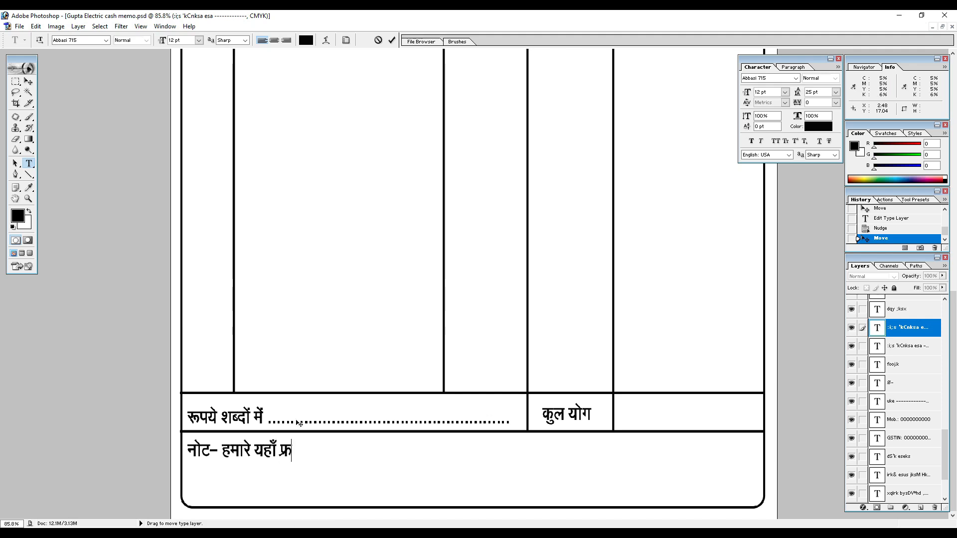
pyautogui.write(' Qzht,')
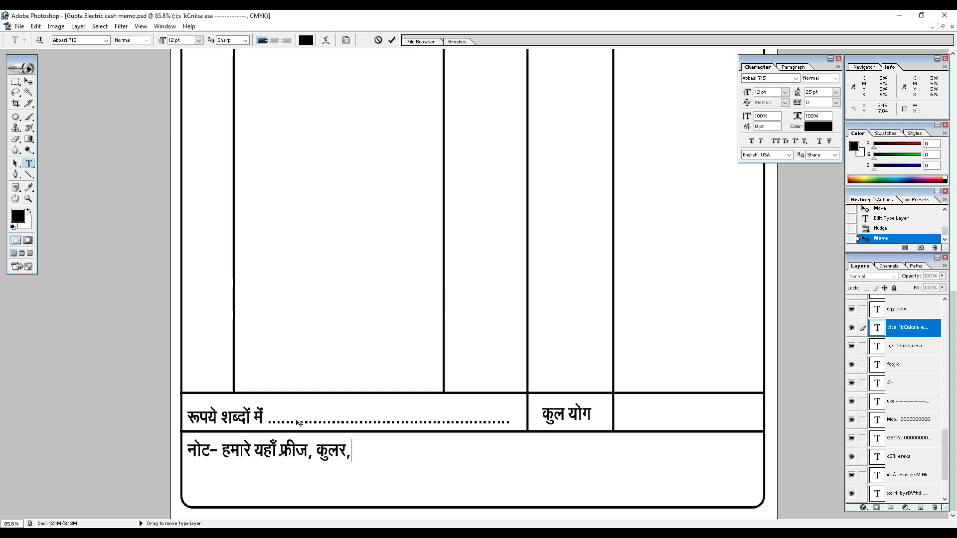
pyautogui.write(' dqyj, ia[k')
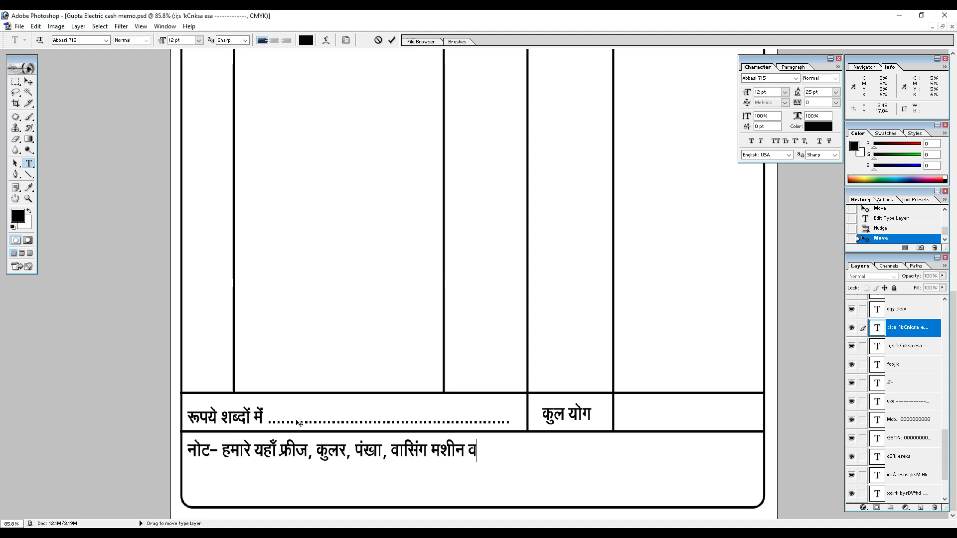
pyautogui.write('ty')
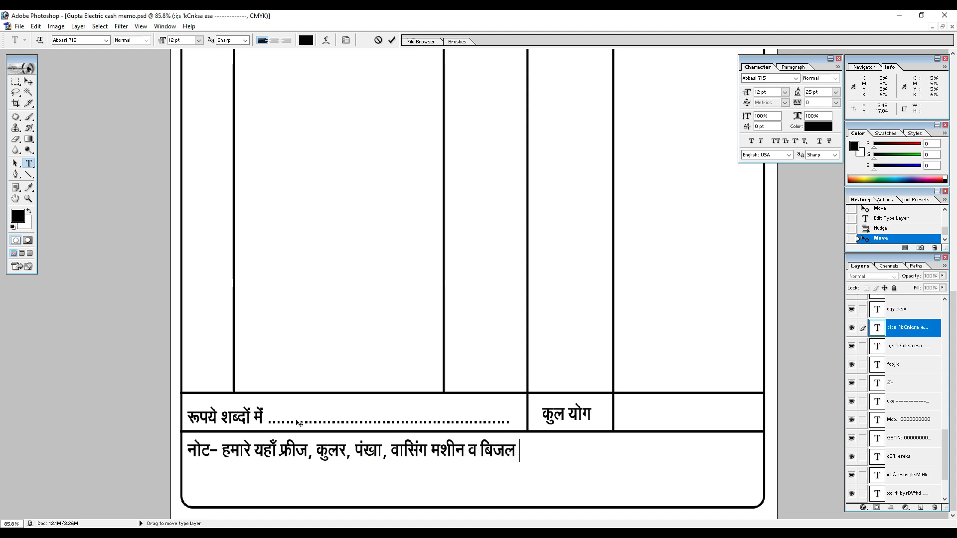
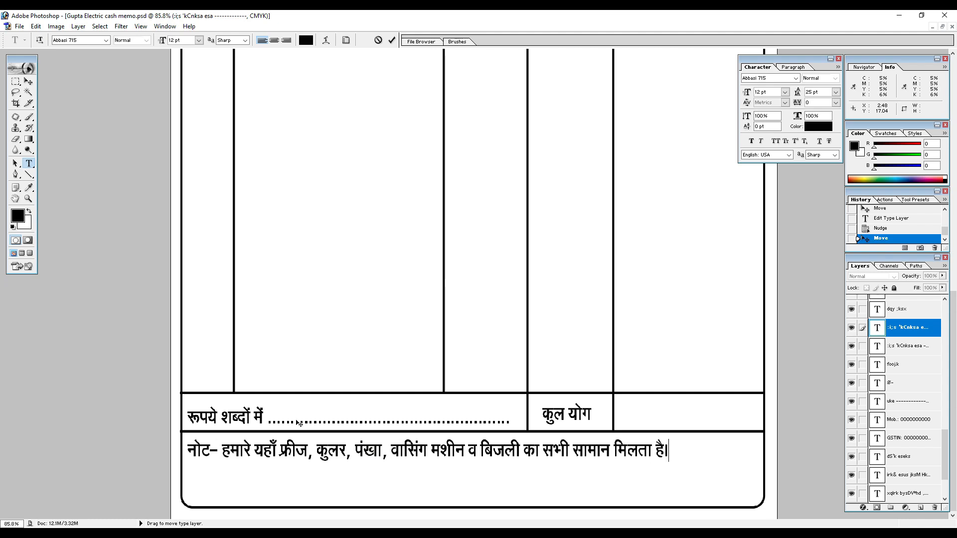
# Set the whole footer note's text size to 10 pt and nudge the line slightly up.
pyautogui.hotkey('ctrl', 'a')
pyautogui.doubleClick(179, 40)
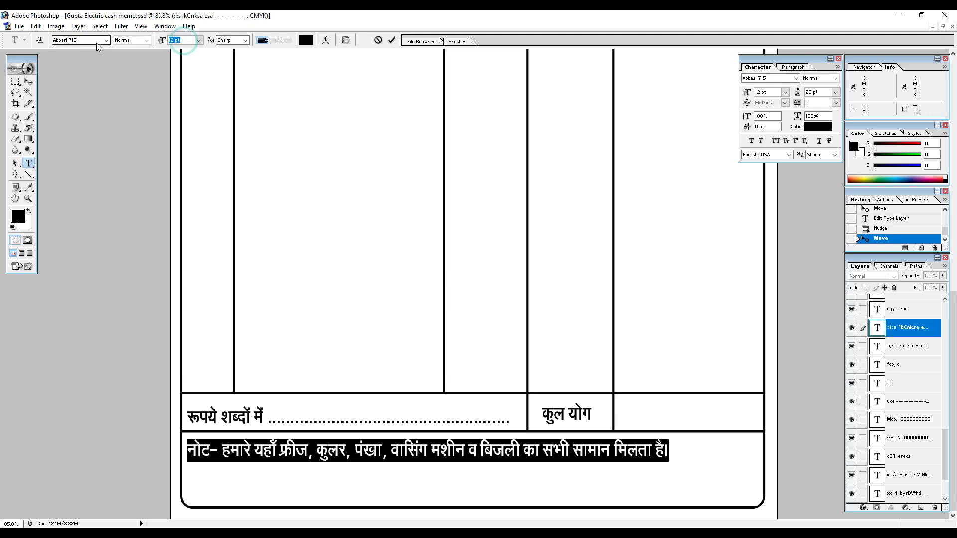
pyautogui.write('10')
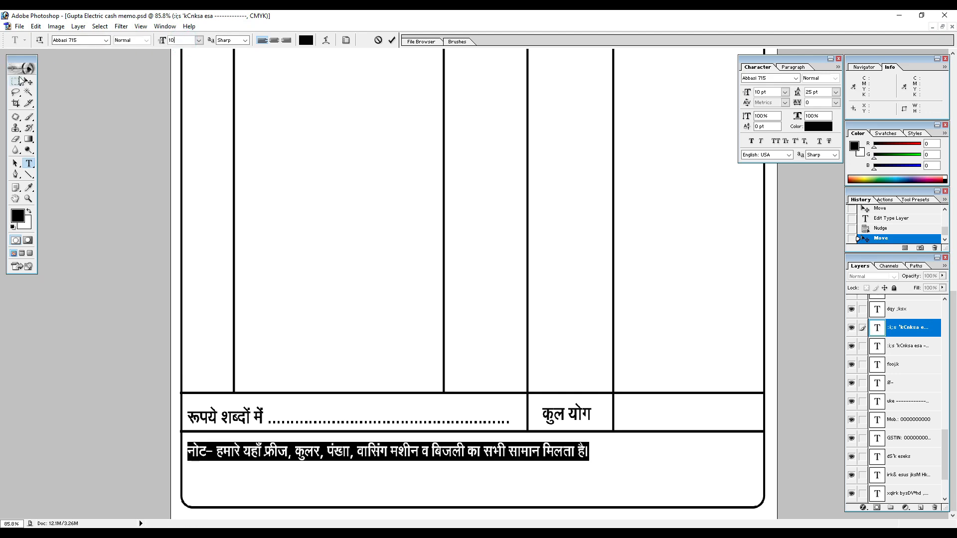
pyautogui.click(29, 81)
pyautogui.press('Up')
pyautogui.press('Up')
pyautogui.press('Up')
pyautogui.press('Up')
pyautogui.press('Up')
pyautogui.press('Up')
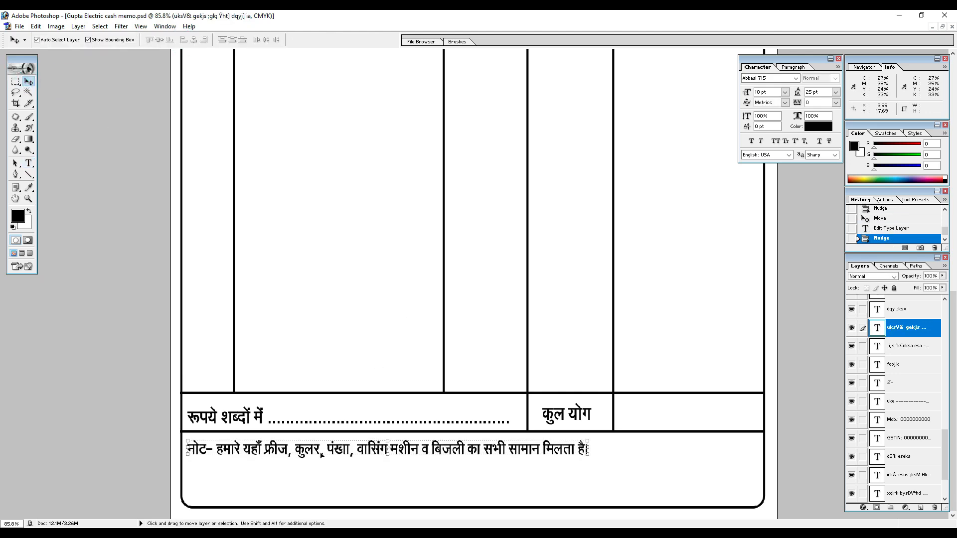
# Duplicate the footer note lower down, change the copy's text to "ह0 क्रेता" and shift it right, away from the border.
pyautogui.moveTo(281, 452); pyautogui.dragTo(270, 494)
pyautogui.press('t')
pyautogui.click(273, 494)
pyautogui.hotkey('ctrl', 'a')
pyautogui.write('g0')
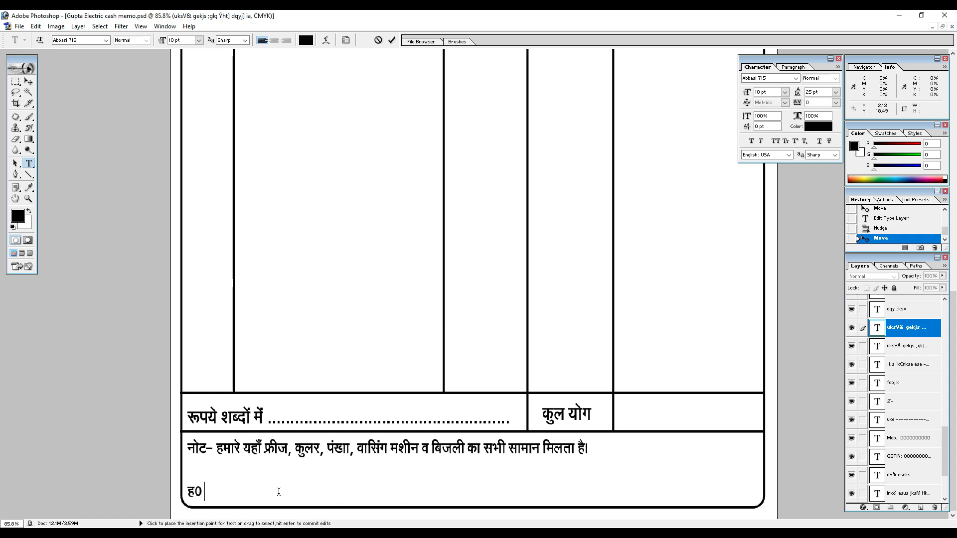
pyautogui.write(' Øsrk')
pyautogui.click(28, 82)
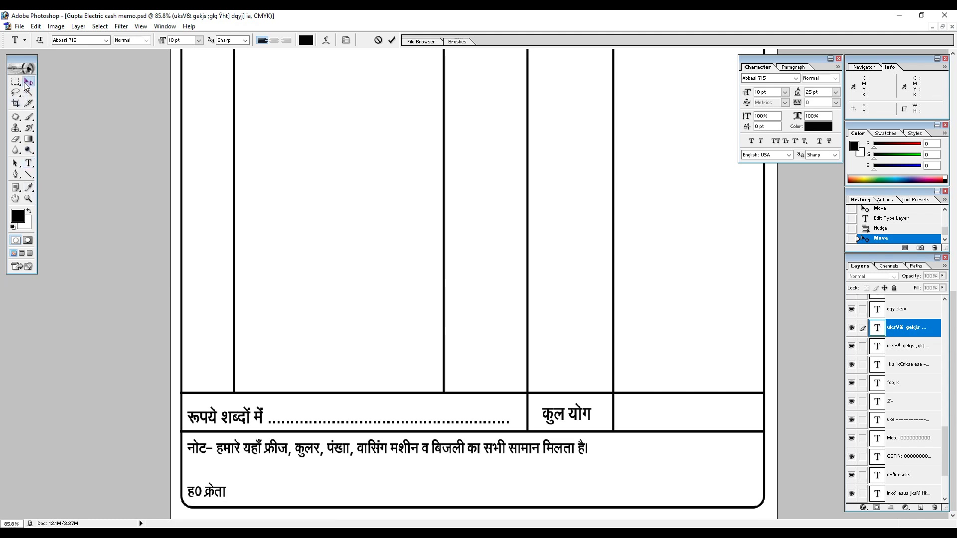
pyautogui.moveTo(209, 491); pyautogui.dragTo(278, 494)
pyautogui.moveTo(405, 501); pyautogui.dragTo(671, 505)
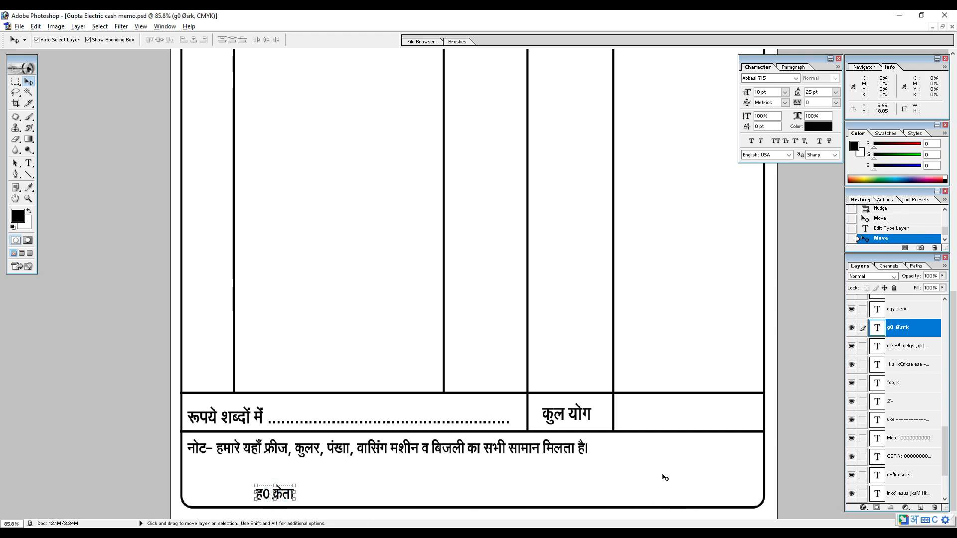
# Duplicate "ह0 क्रेता" to the opposite end of the footer, change the copy to "ह0 प्रोपराईटर" and nudge it left.
pyautogui.moveTo(278, 493); pyautogui.dragTo(698, 495)
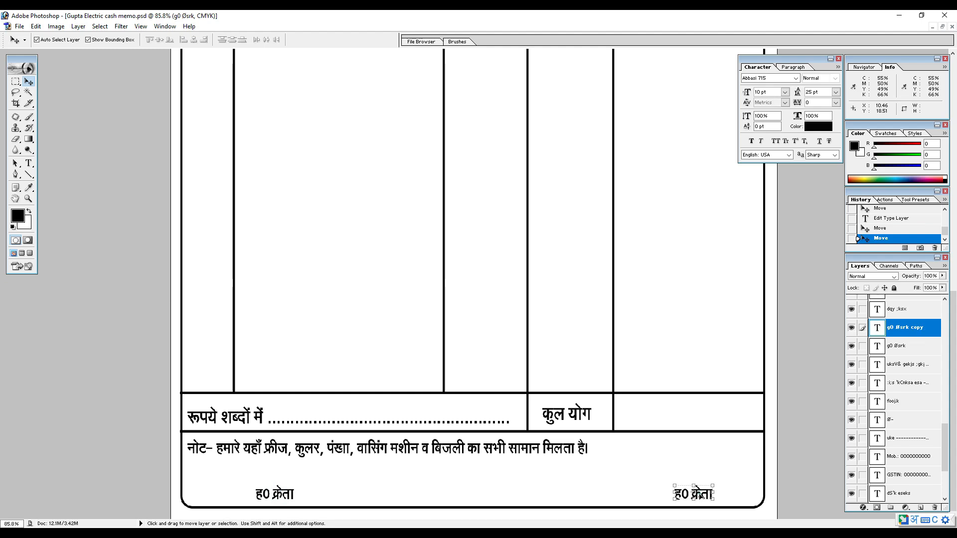
pyautogui.hotkey('alt', 't')
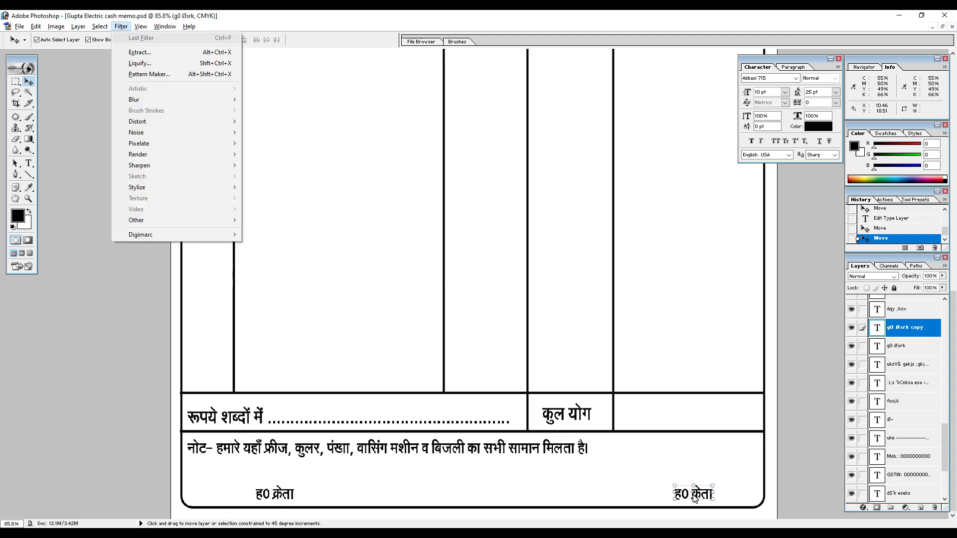
pyautogui.click(696, 499)
pyautogui.press('t')
pyautogui.doubleClick(701, 494)
pyautogui.write('izksijkbZ')
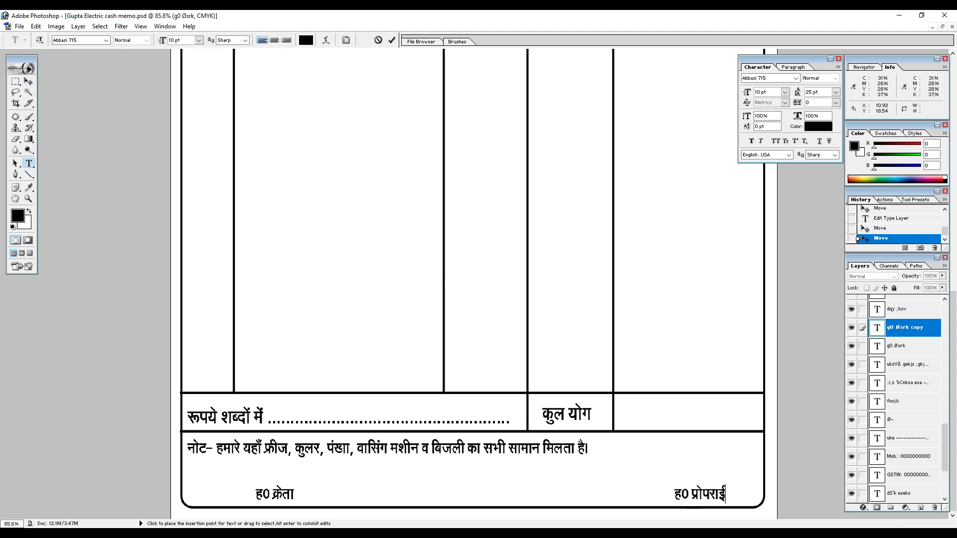
pyautogui.write('Vj')
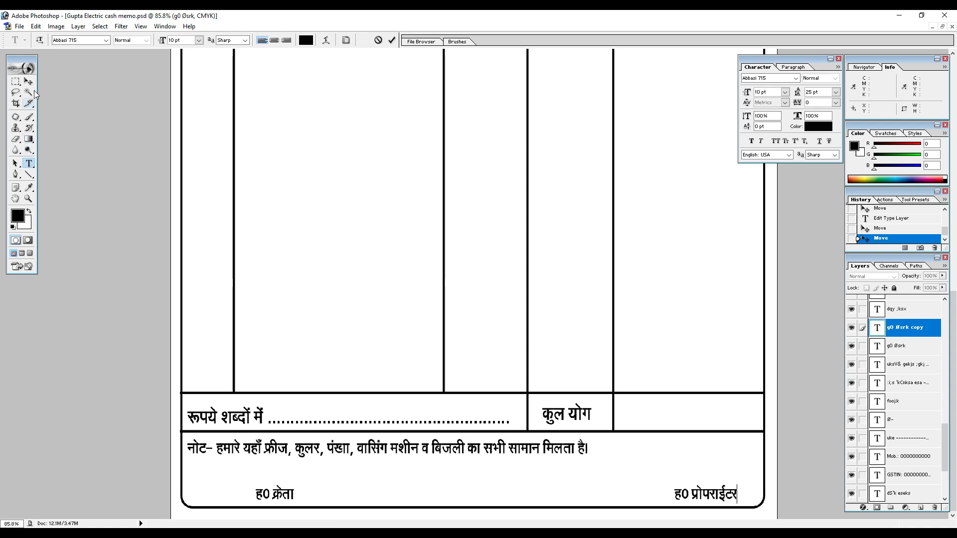
pyautogui.click(29, 82)
pyautogui.press('Left')
pyautogui.press('Left')
pyautogui.press('Left')
pyautogui.press('Left')
pyautogui.press('Left')
pyautogui.press('Left')
pyautogui.press('Left')
pyautogui.press('Left')
pyautogui.press('Left')
pyautogui.press('Left')
pyautogui.press('Left')
pyautogui.press('Left')
pyautogui.press('Left')
pyautogui.press('Left')
pyautogui.press('Left')
pyautogui.press('Left')
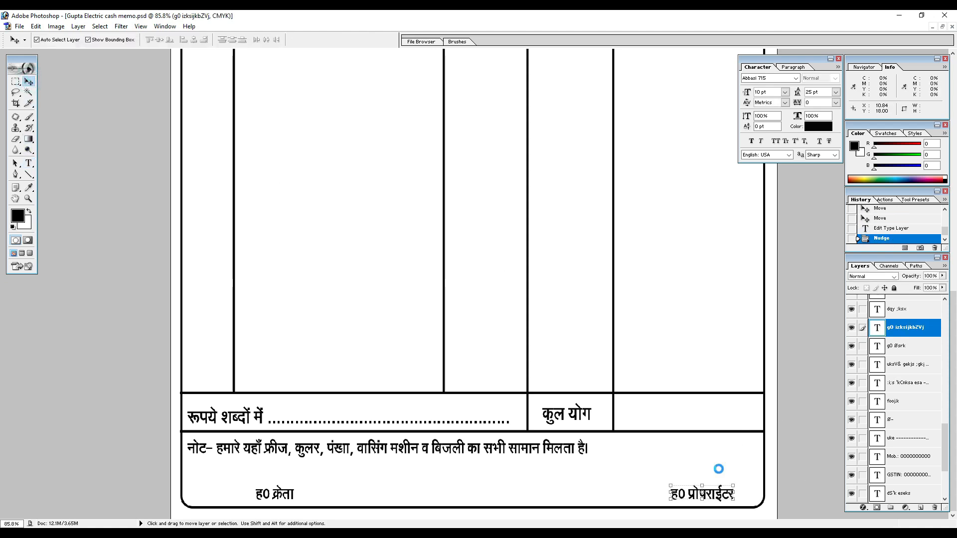
# Nudge the footer note line up a little, closer to the total row.
pyautogui.click(281, 450)
pyautogui.click(273, 449)
pyautogui.press('Up')
pyautogui.press('Up')
pyautogui.press('Up')
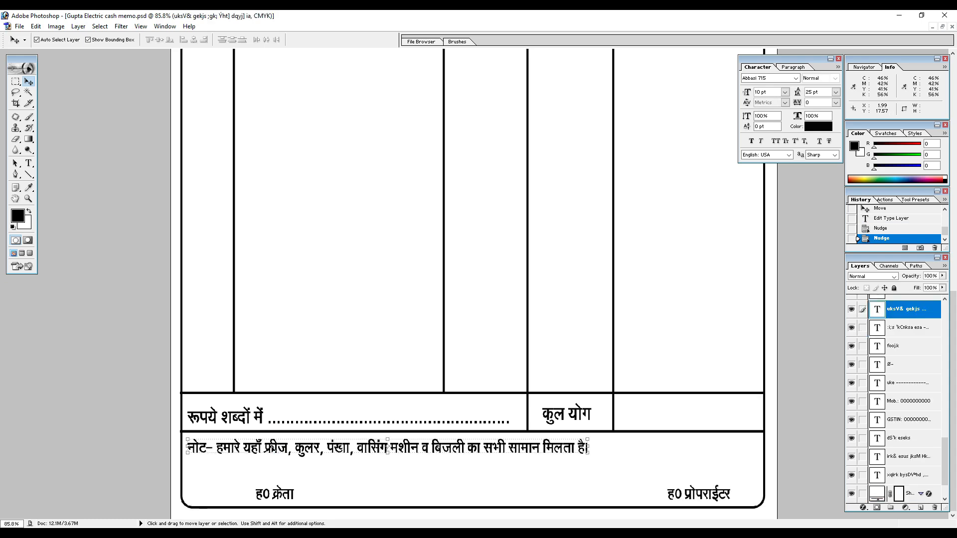
# Fill the footer note's text layer with the white background colour.
pyautogui.hotkey('ctrl', '-')
pyautogui.hotkey('ctrl', '-')
pyautogui.scroll(4, 417, 246)
pyautogui.hotkey('ctrl', '-')
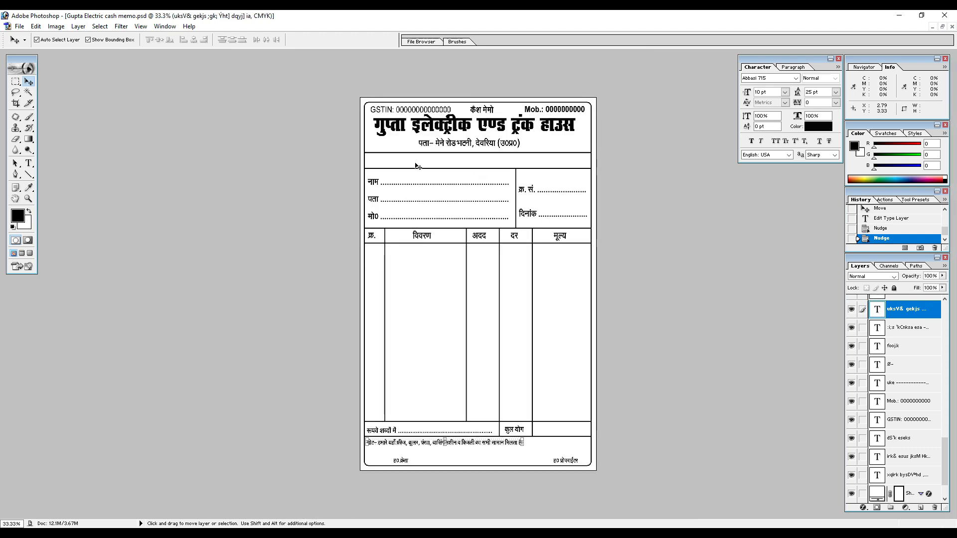
pyautogui.hotkey('ctrl', 'BackSpace')
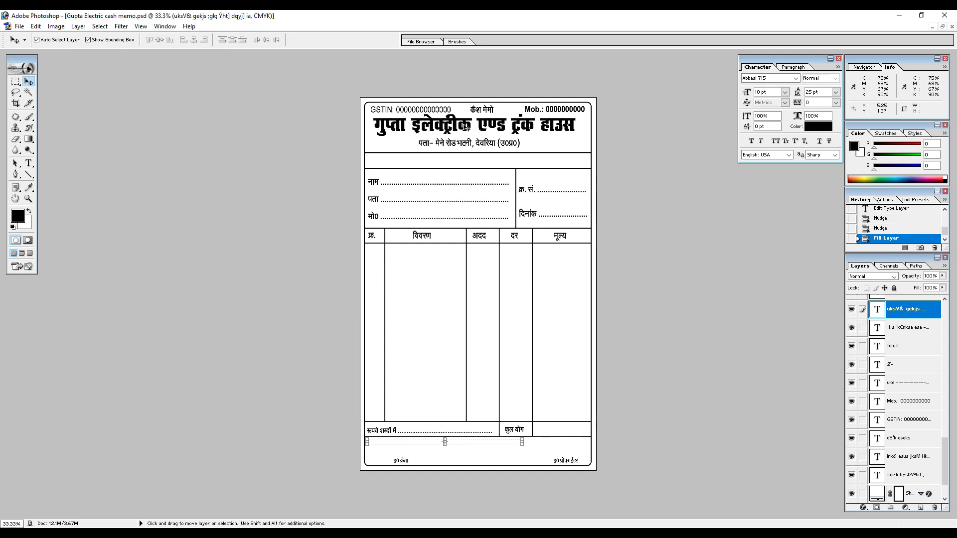
# Duplicate the नाम/पता/मो0 block up into the empty row and replace its text with "प्रो0–" and the proprietor's full name.
pyautogui.hotkey('ctrl', '+')
pyautogui.scroll(4, 443, 140)
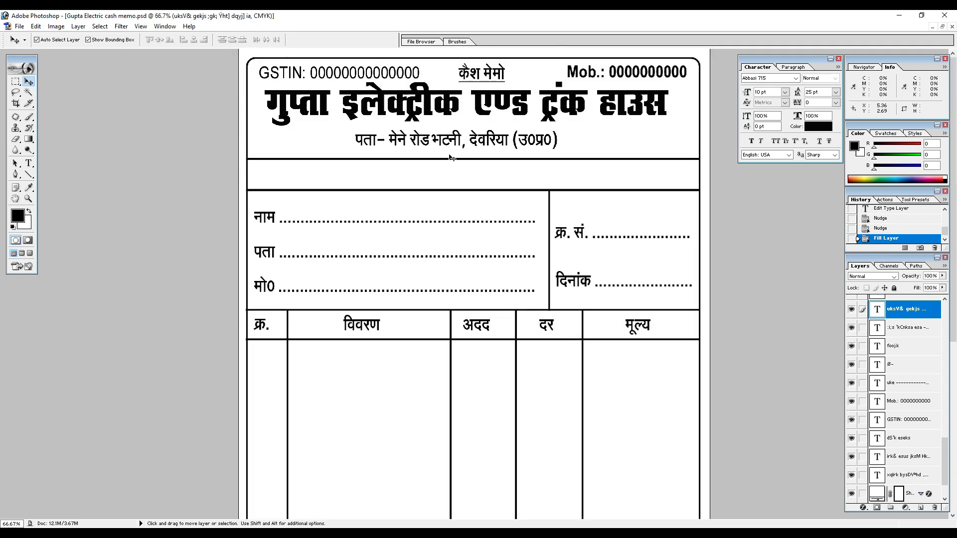
pyautogui.click(271, 219)
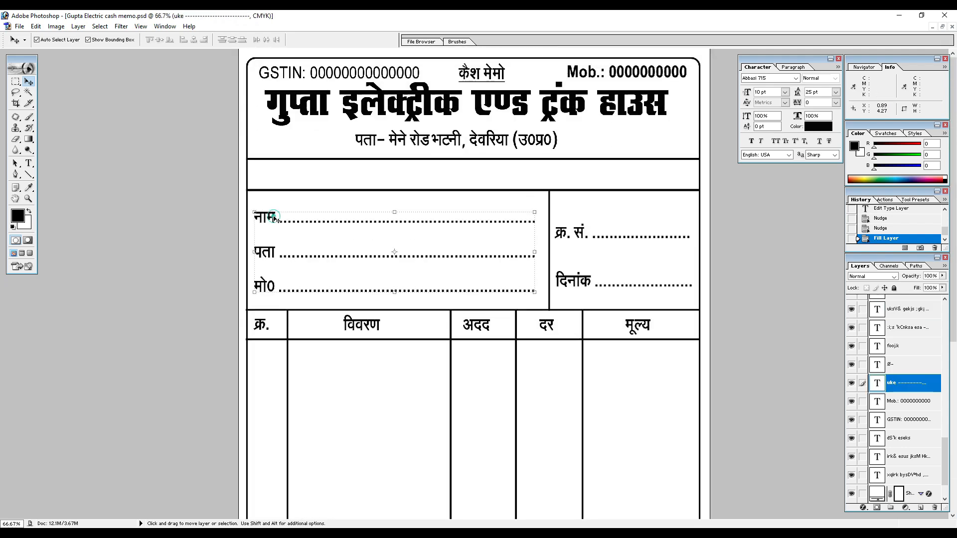
pyautogui.moveTo(273, 219); pyautogui.dragTo(278, 183)
pyautogui.press('t')
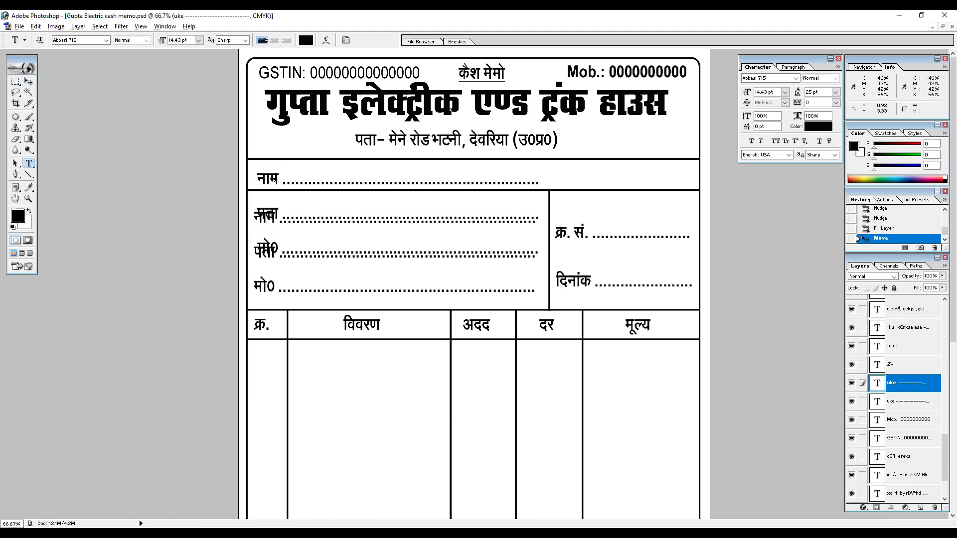
pyautogui.click(278, 183)
pyautogui.hotkey('ctrl', 'a')
pyautogui.write('izks0&')
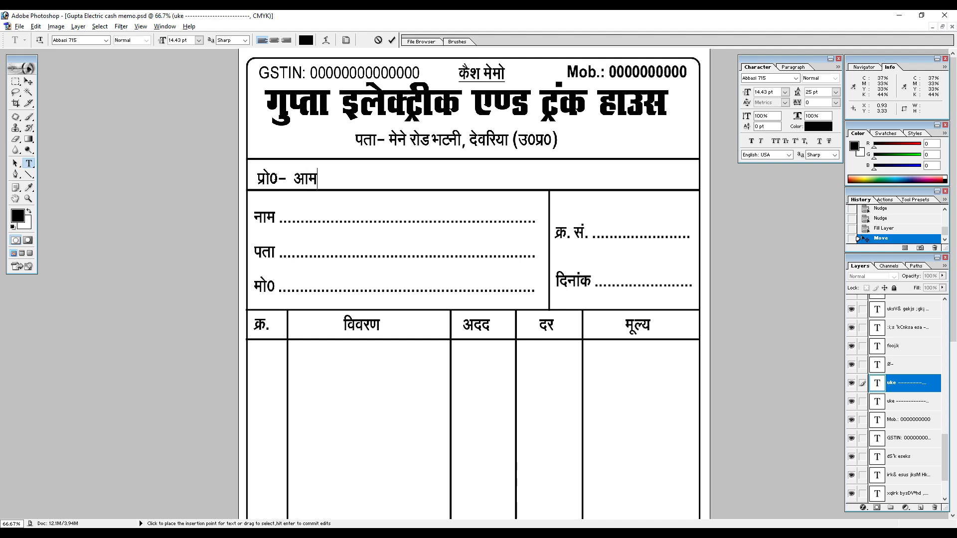
pyautogui.write('vkseiz')
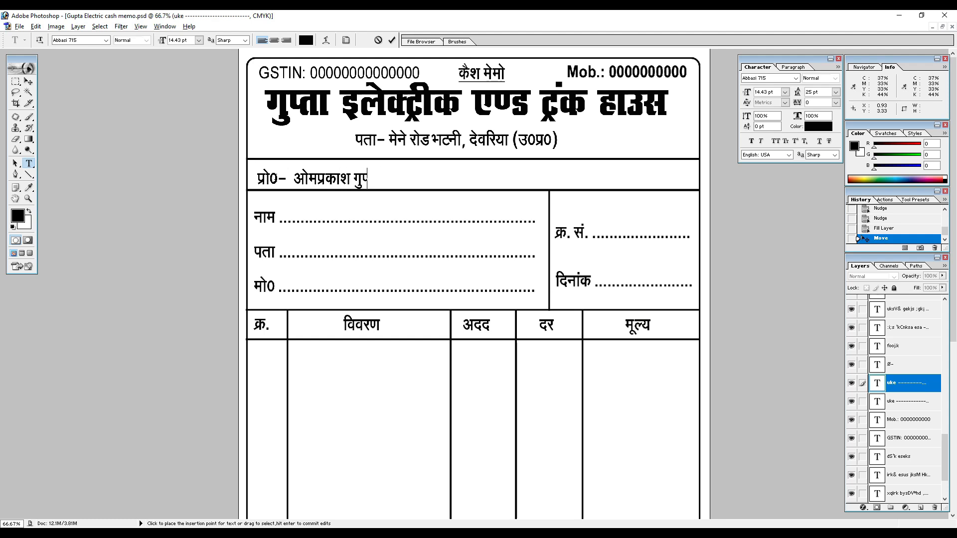
pyautogui.hotkey('ctrl', 'Return')
# Nudge the proprietor line up and left to seat it within its row.
pyautogui.press('v')
pyautogui.press('Up')
pyautogui.press('Up')
pyautogui.press('Up')
pyautogui.press('Up')
pyautogui.press('Up')
pyautogui.press('Left')
pyautogui.press('Left')
pyautogui.press('Left')
pyautogui.press('Left')
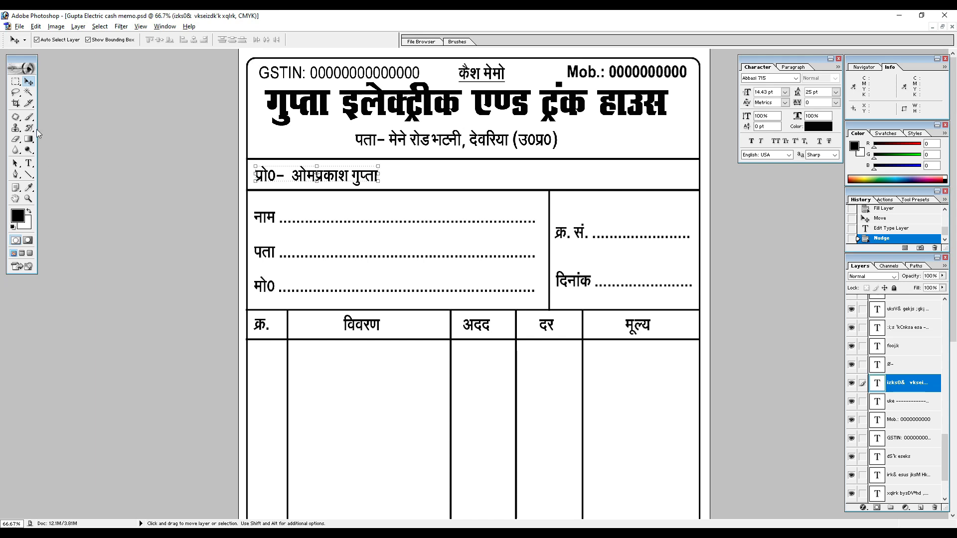
# Draw a black rectangle about 3.48 × 0.81 cm over the proprietor line and stack it behind the text, directly above the frame shape.
pyautogui.click(29, 174)
pyautogui.click(61, 177)
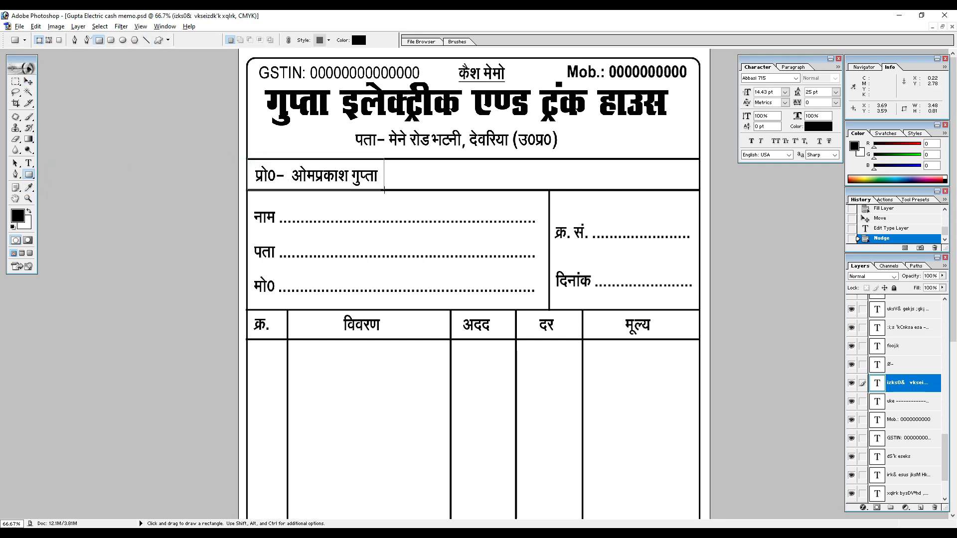
pyautogui.moveTo(384, 191); pyautogui.dragTo(385, 190)
pyautogui.press('v')
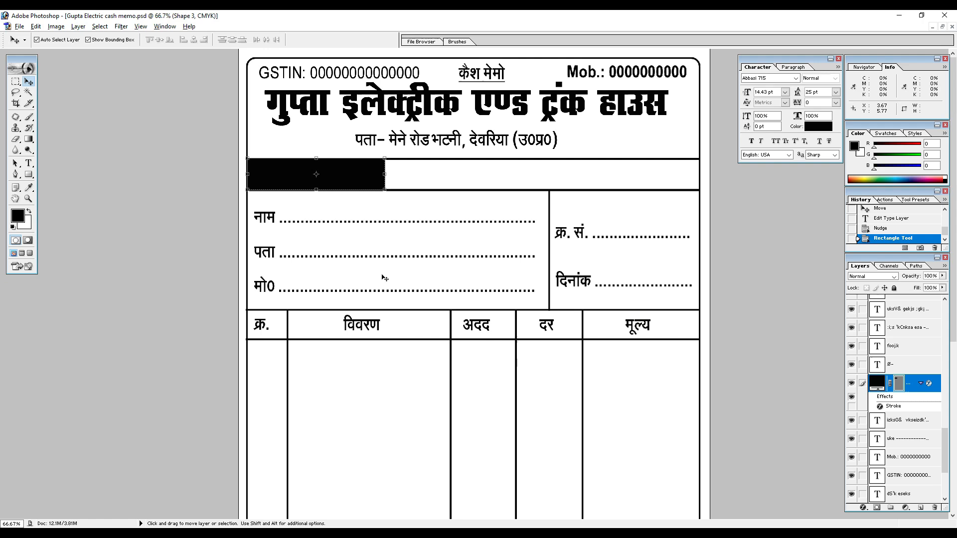
pyautogui.click(29, 81)
pyautogui.press('Down')
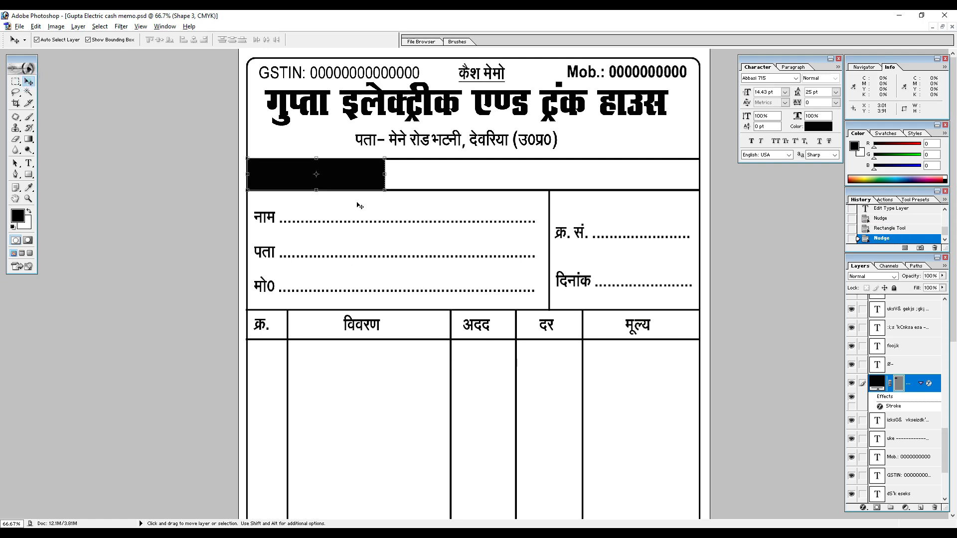
pyautogui.hotkey('ctrl', 'shift', '[')
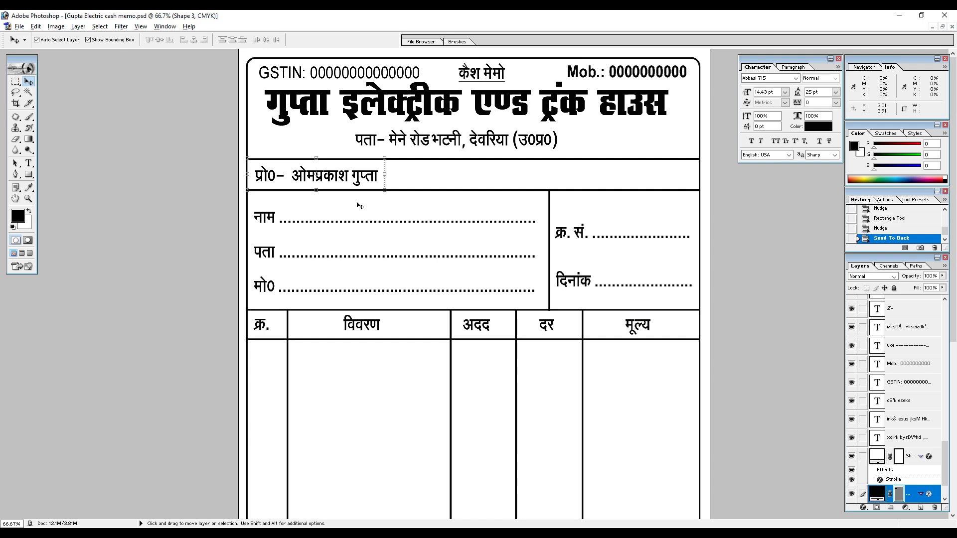
pyautogui.hotkey('ctrl', ']')
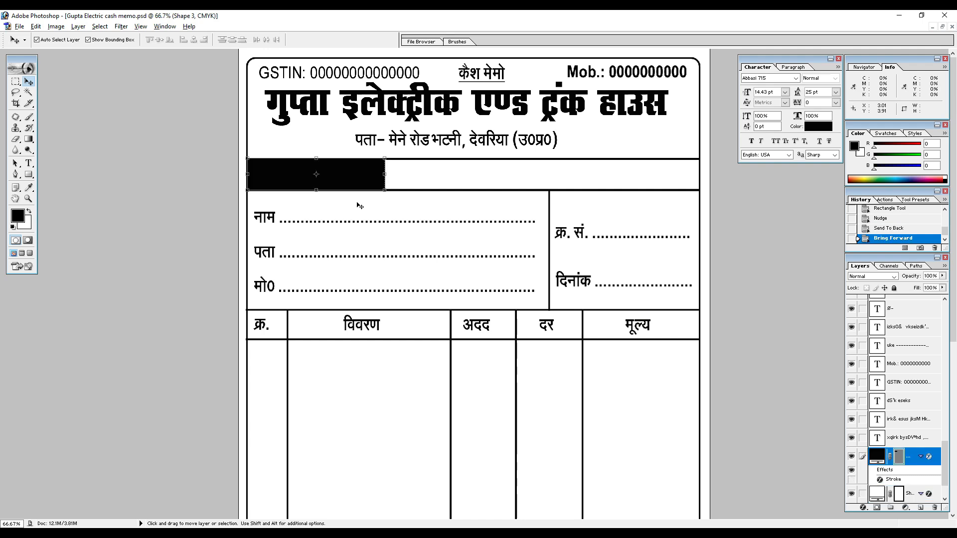
# Change the proprietor line's text colour to white.
pyautogui.click(329, 179)
pyautogui.press('t')
pyautogui.click(322, 175)
pyautogui.hotkey('ctrl', 'a')
pyautogui.click(306, 41)
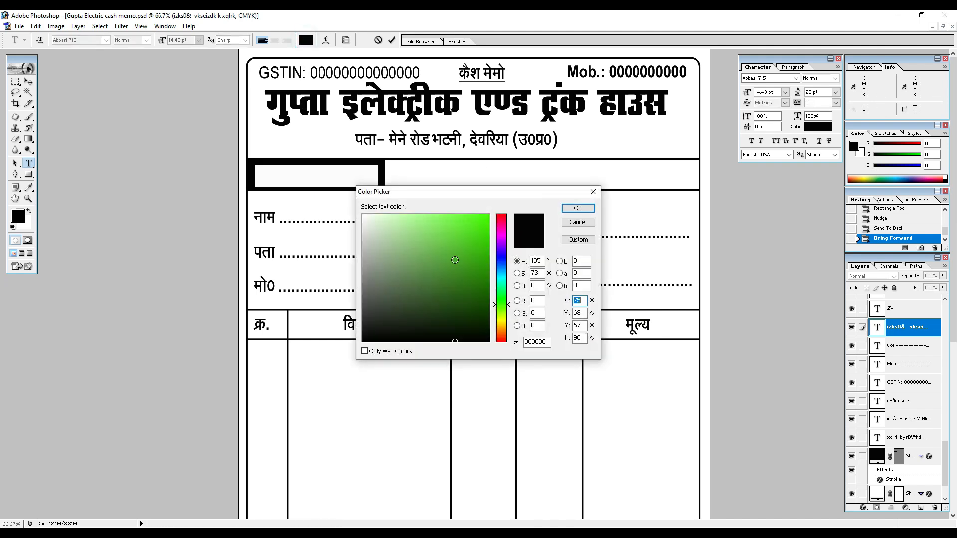
pyautogui.moveTo(448, 261); pyautogui.dragTo(360, 208)
pyautogui.click(574, 206)
pyautogui.click(29, 81)
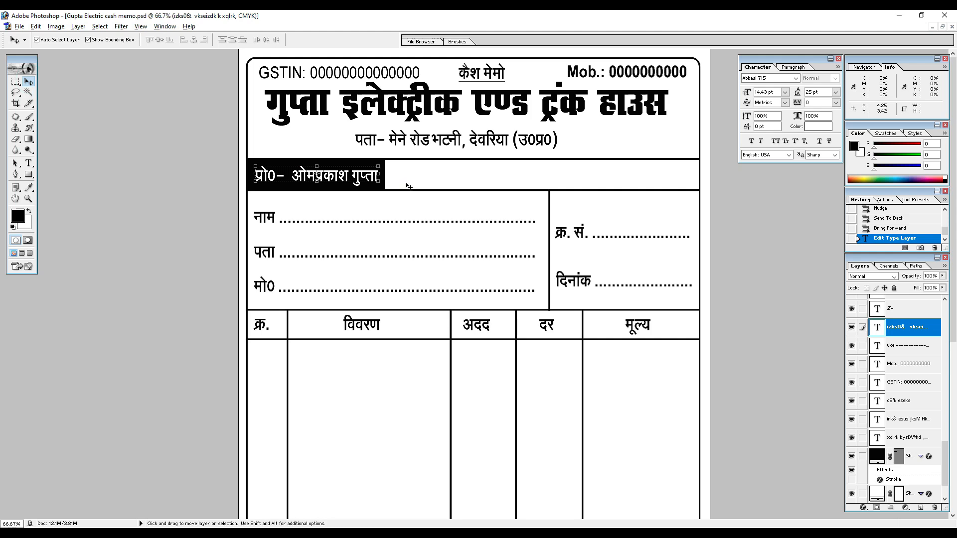
# Nudge the large shop title slightly down in the header.
pyautogui.click(416, 110)
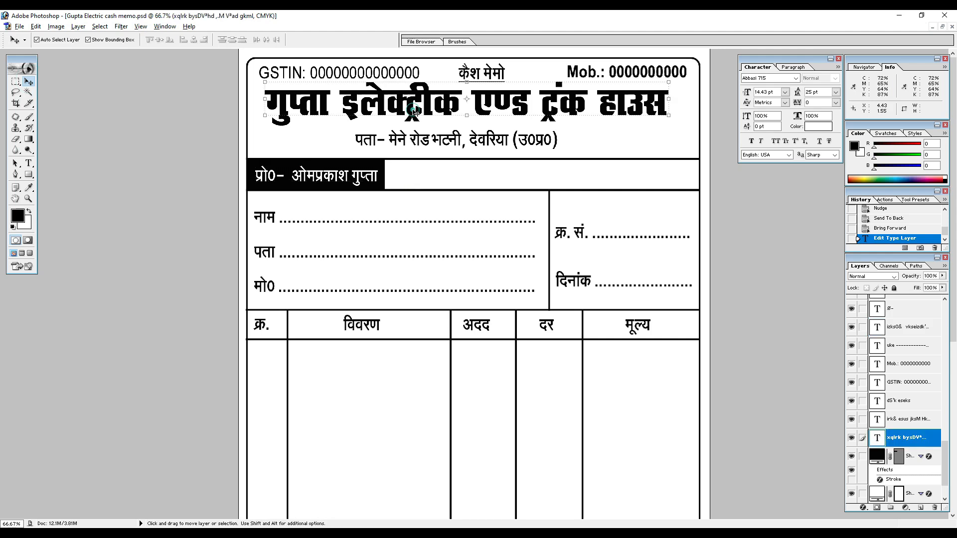
pyautogui.press('Up')
pyautogui.press('Down')
pyautogui.press('Down')
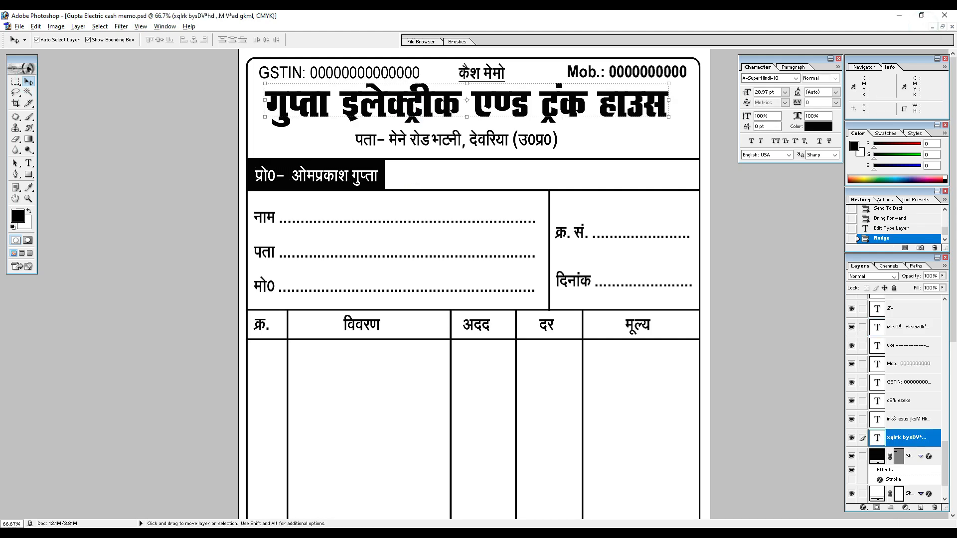
# Switch to Chrome and search Google Images for "lg logo".
pyautogui.click(386, 531)
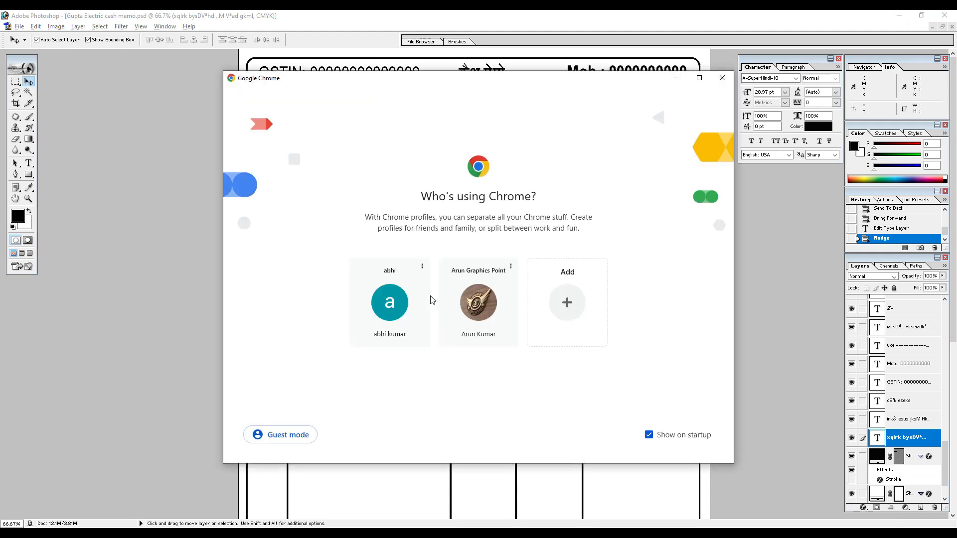
pyautogui.click(410, 305)
pyautogui.click(243, 43)
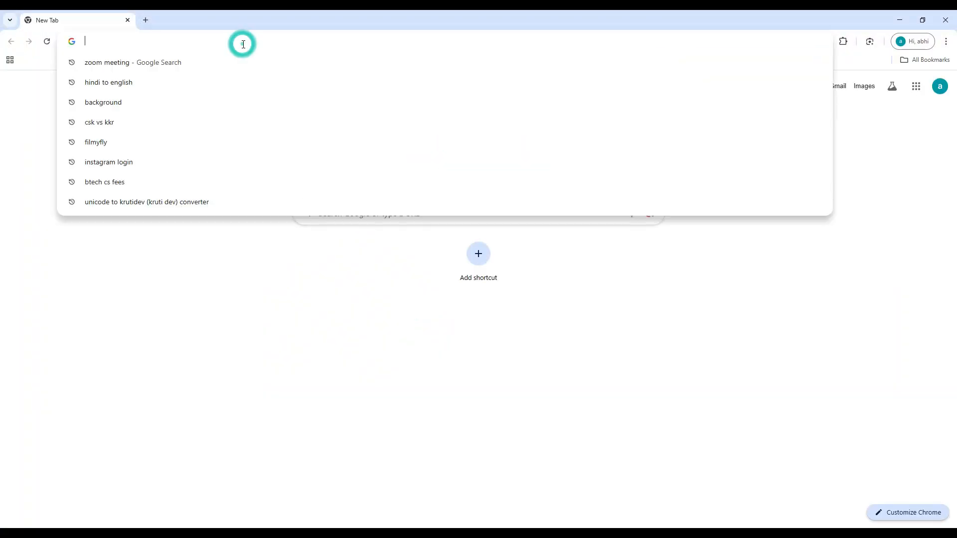
pyautogui.write('lg logo')
pyautogui.press('Return')
pyautogui.click(175, 117)
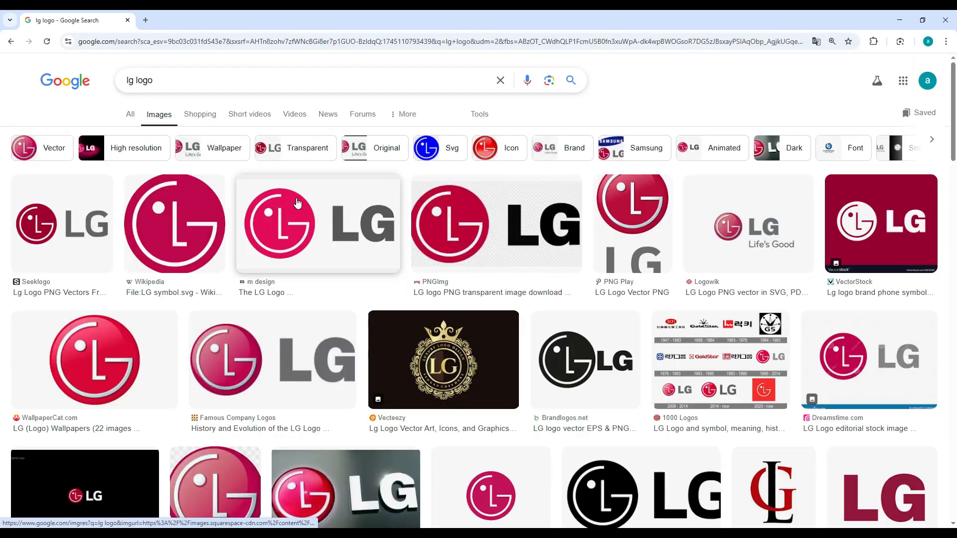
# Copy the black LG logo image from the Freebie Supply result and return to Photoshop.
pyautogui.scroll(-2, 508, 240)
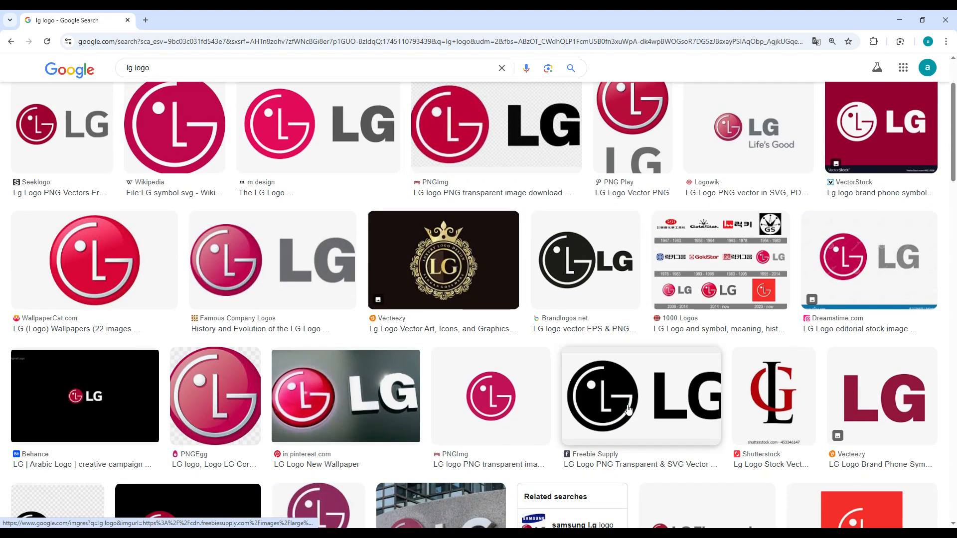
pyautogui.click(643, 393)
pyautogui.rightClick(687, 184)
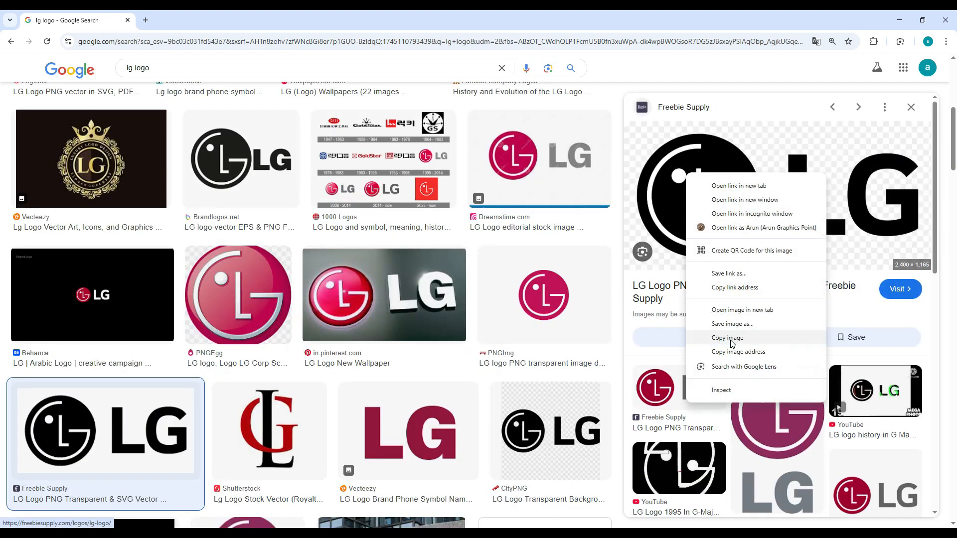
pyautogui.click(732, 340)
pyautogui.click(901, 21)
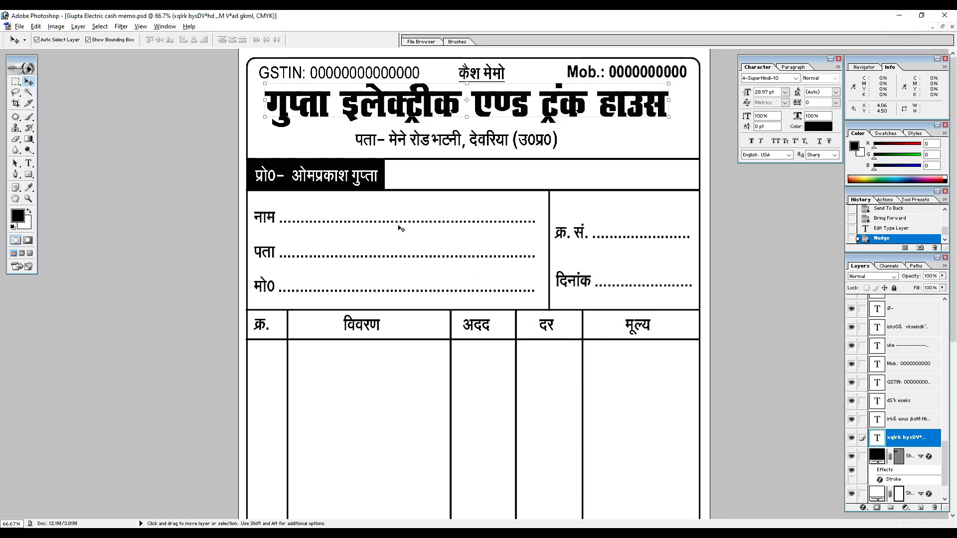
pyautogui.hotkey('ctrl', 'v')
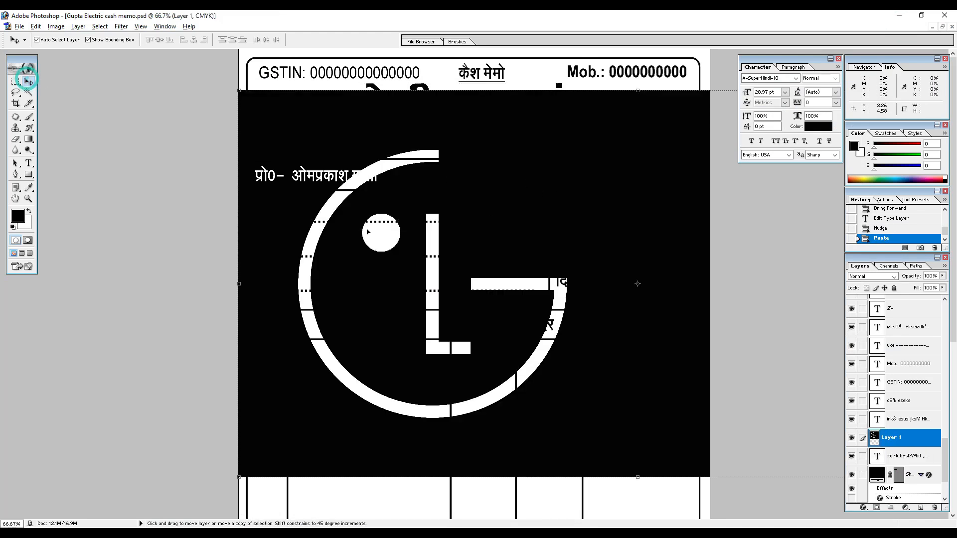
pyautogui.hotkey('ctrl', '0')
pyautogui.moveTo(567, 154); pyautogui.dragTo(369, 184)
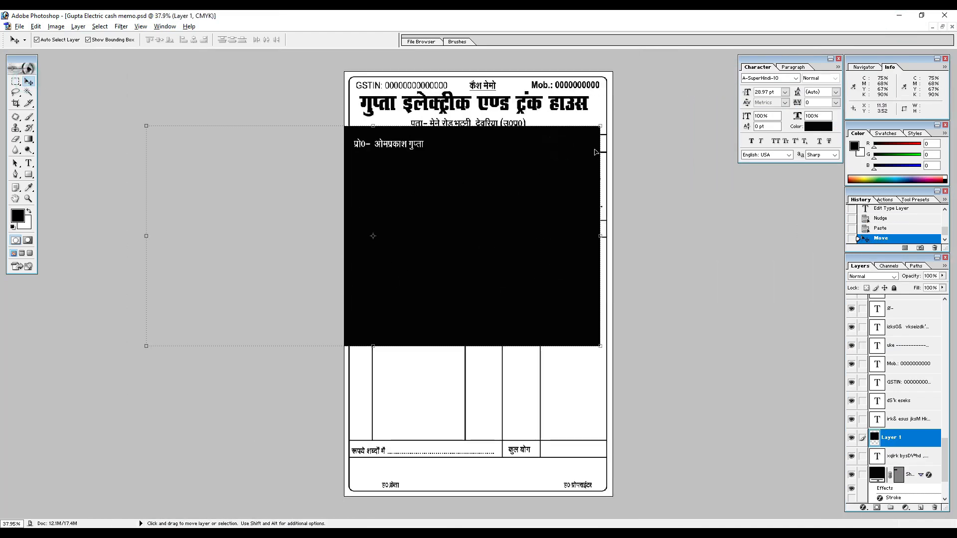
pyautogui.hotkey('alt', 'l')
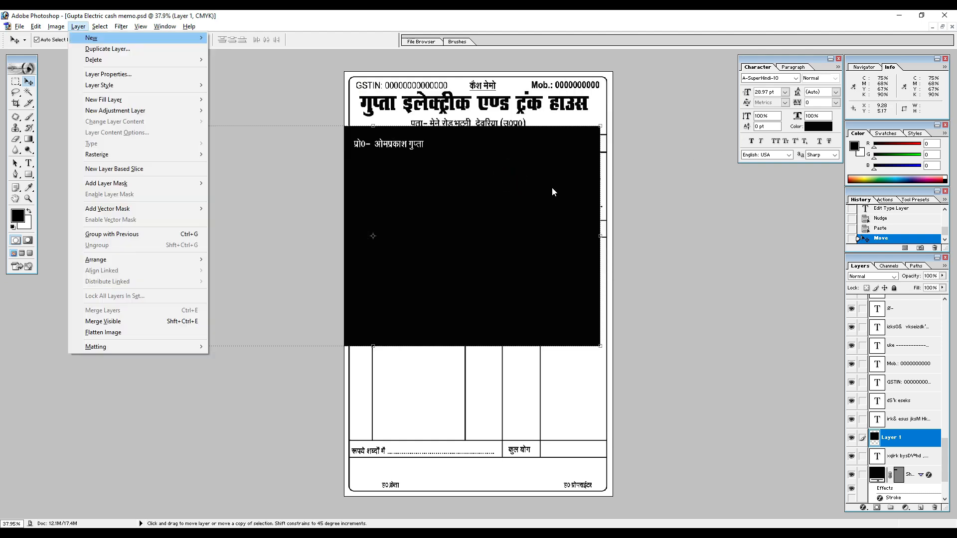
pyautogui.press('l')
pyautogui.press('l')
# Switch to Chrome, compare the LG logo results, and save the pink and grey m design image as LG-Logo on the Desktop.
pyautogui.hotkey('alt', 'Tab')
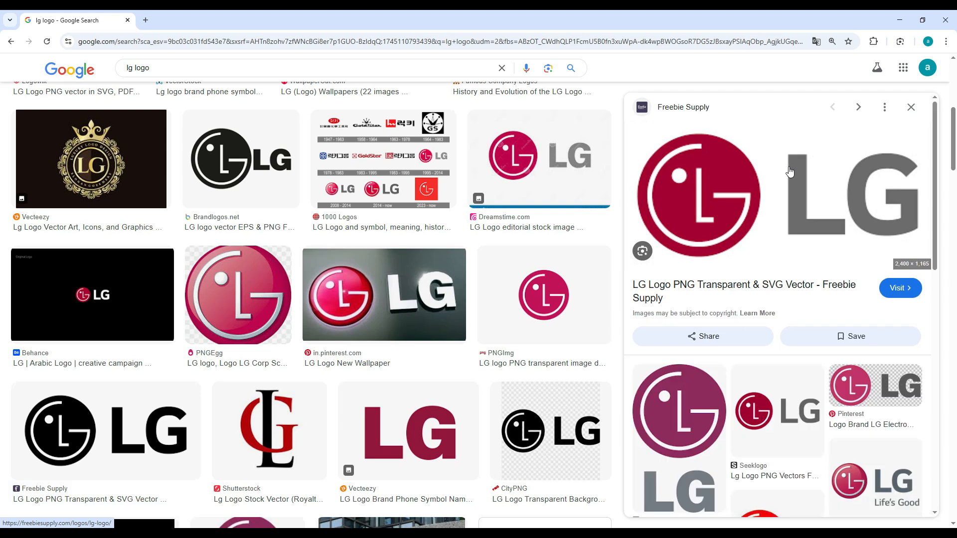
pyautogui.rightClick(711, 160)
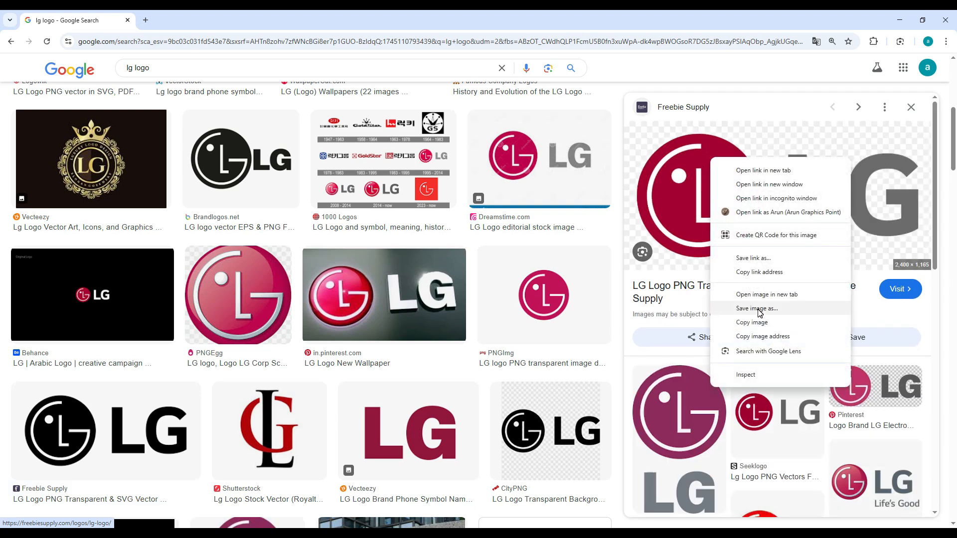
pyautogui.scroll(7, 306, 232)
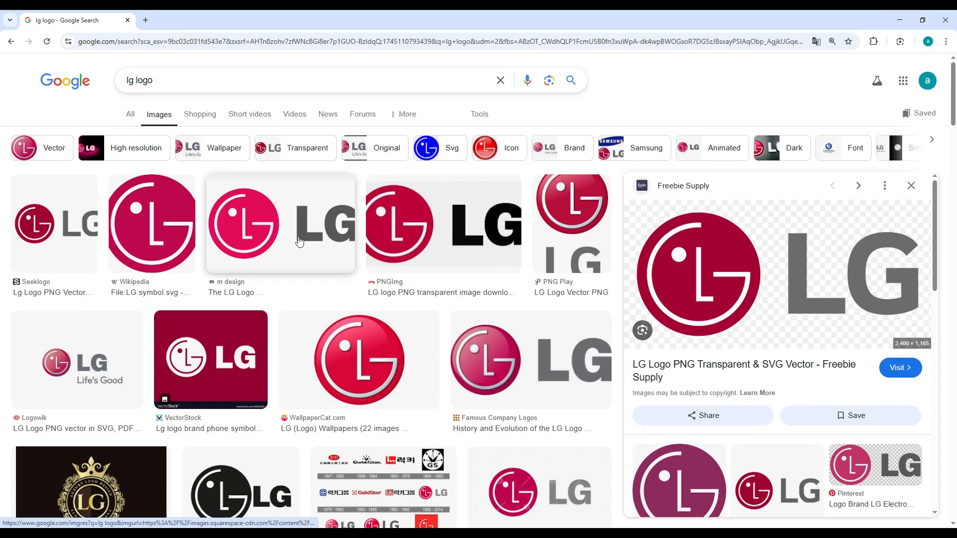
pyautogui.click(294, 234)
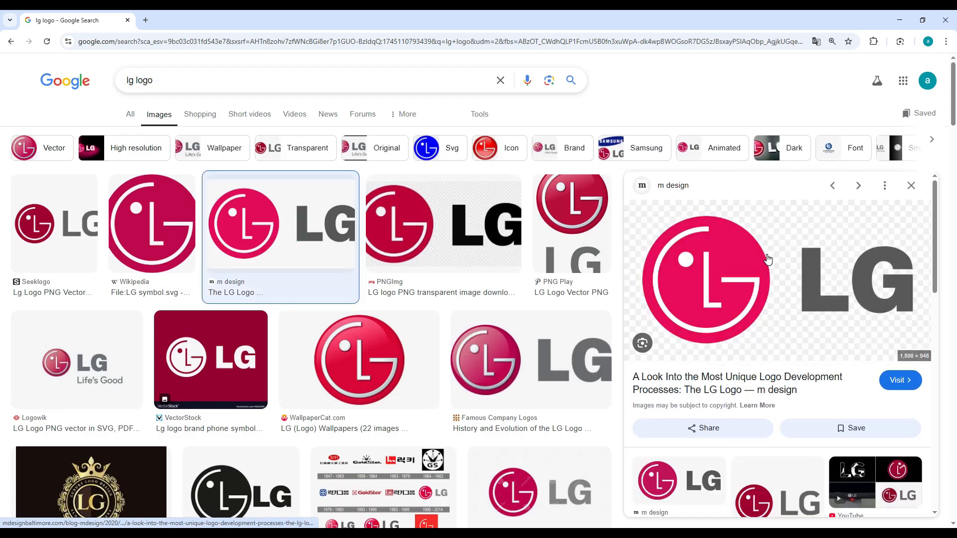
pyautogui.click(440, 235)
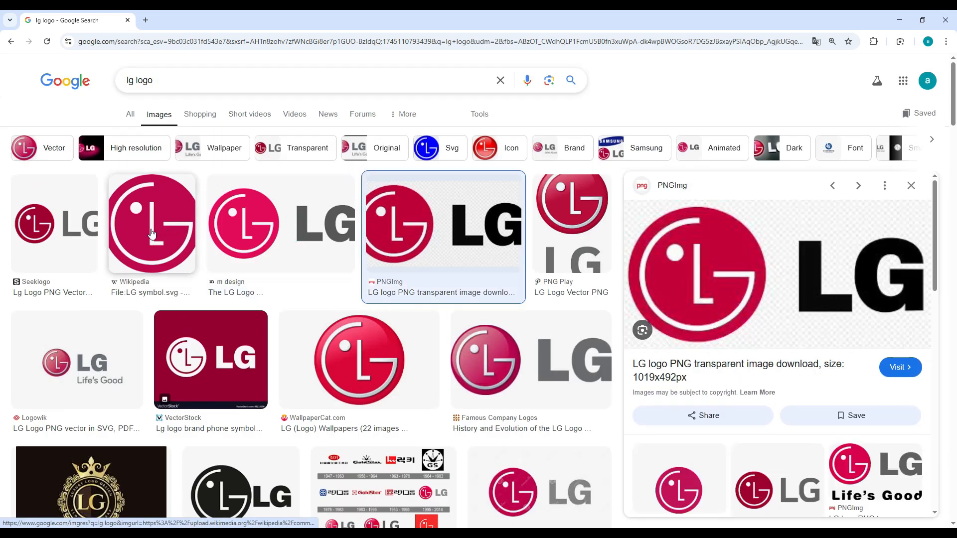
pyautogui.click(52, 227)
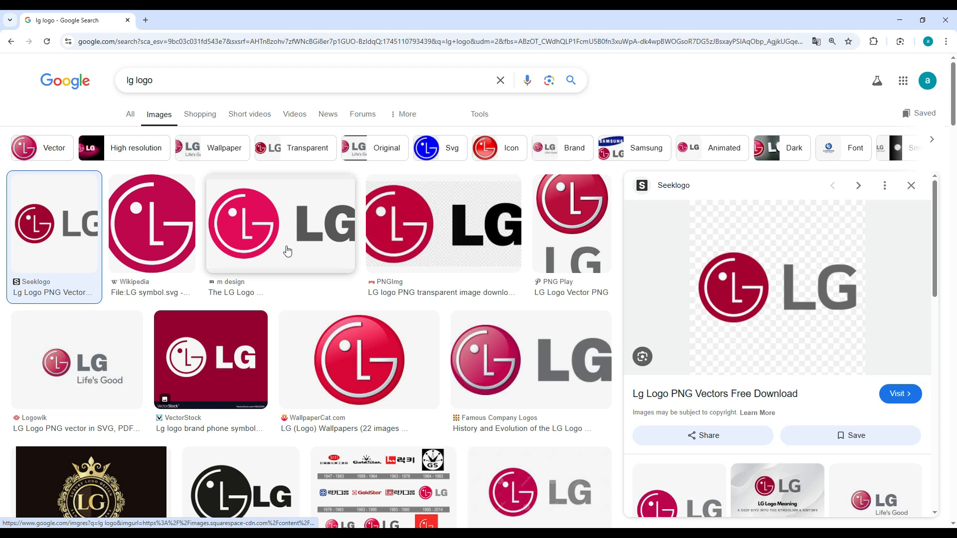
pyautogui.click(324, 226)
pyautogui.rightClick(675, 253)
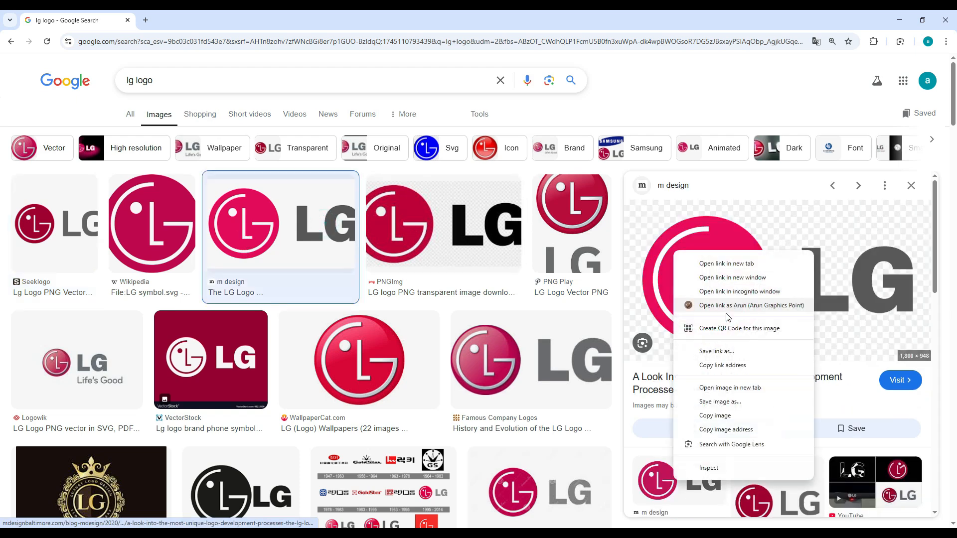
pyautogui.click(728, 402)
pyautogui.press('Return')
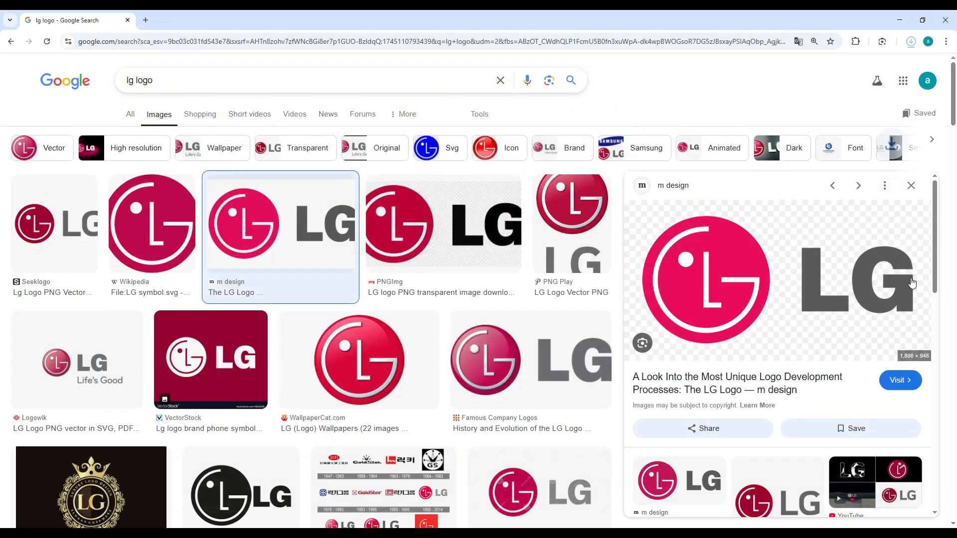
# Open the downloaded LG-Logo.png in Photoshop with its embedded profile discarded, and bring the logo into the cash memo document.
pyautogui.click(883, 65)
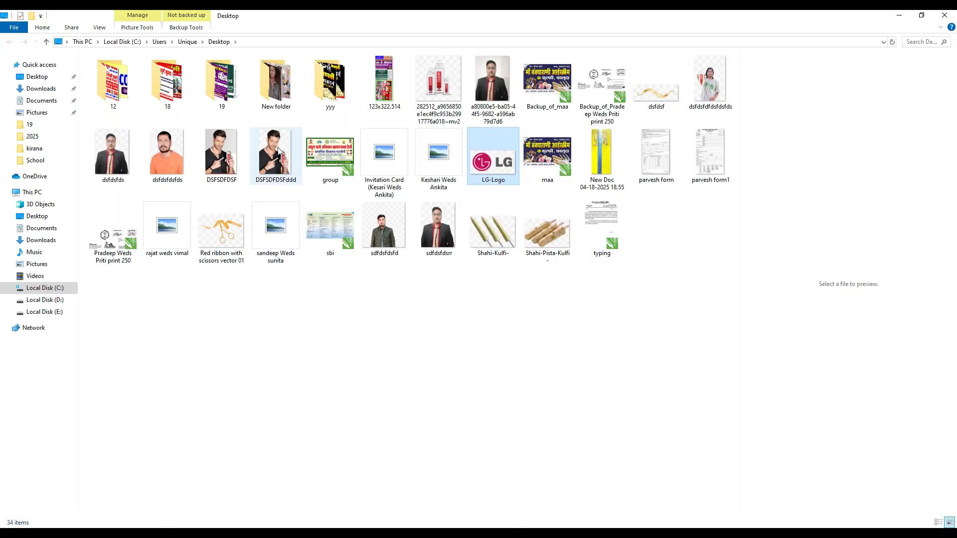
pyautogui.moveTo(477, 177); pyautogui.dragTo(471, 254)
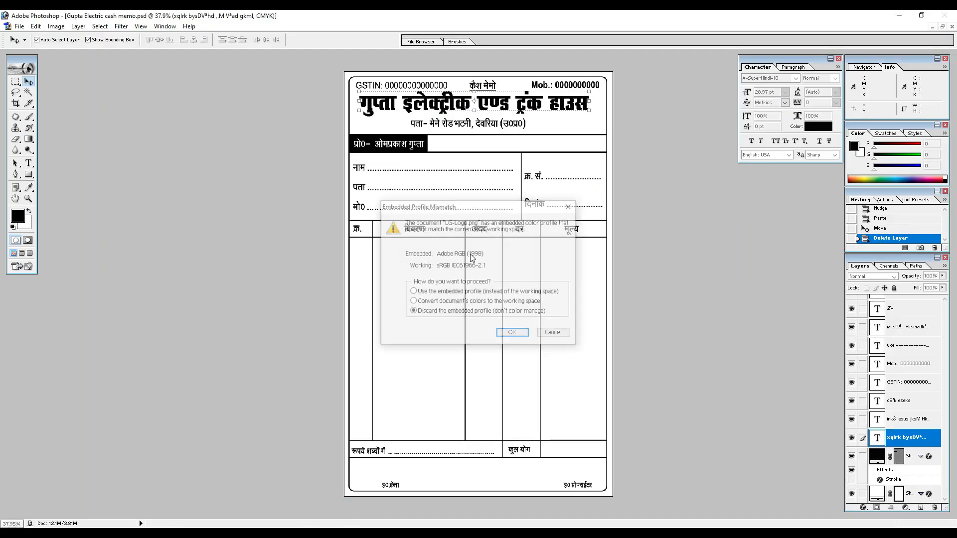
pyautogui.click(513, 334)
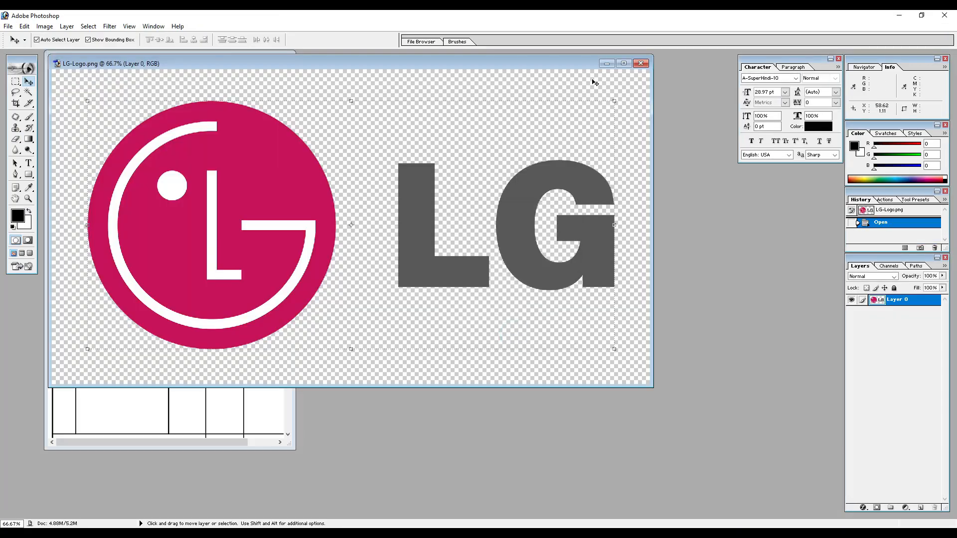
pyautogui.moveTo(488, 66); pyautogui.dragTo(819, 163)
pyautogui.moveTo(572, 288); pyautogui.dragTo(208, 233)
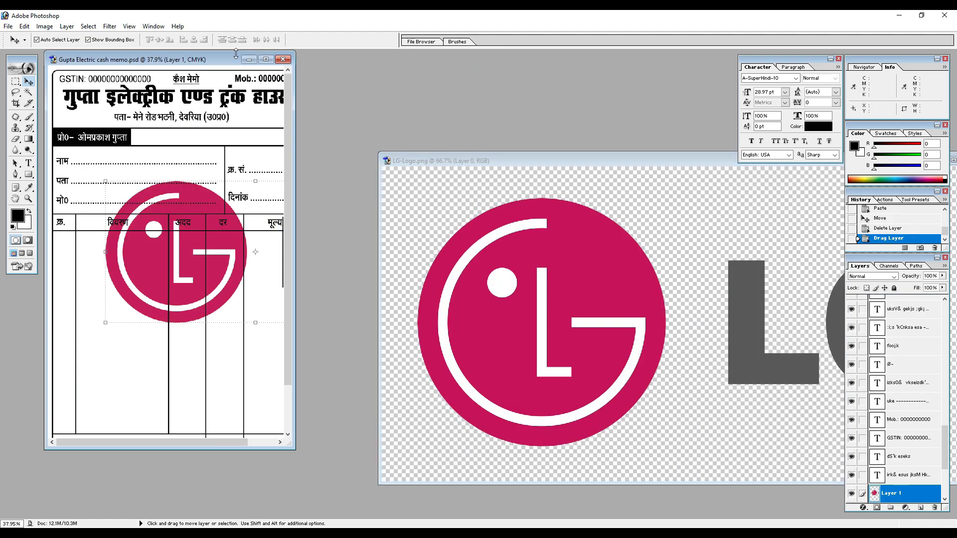
# Maximize the cash memo, scale the LG logo to 18.5%, and move it onto the proprietor strip beside the black name box.
pyautogui.click(267, 60)
pyautogui.moveTo(605, 349); pyautogui.dragTo(581, 309)
pyautogui.moveTo(660, 321); pyautogui.dragTo(519, 296)
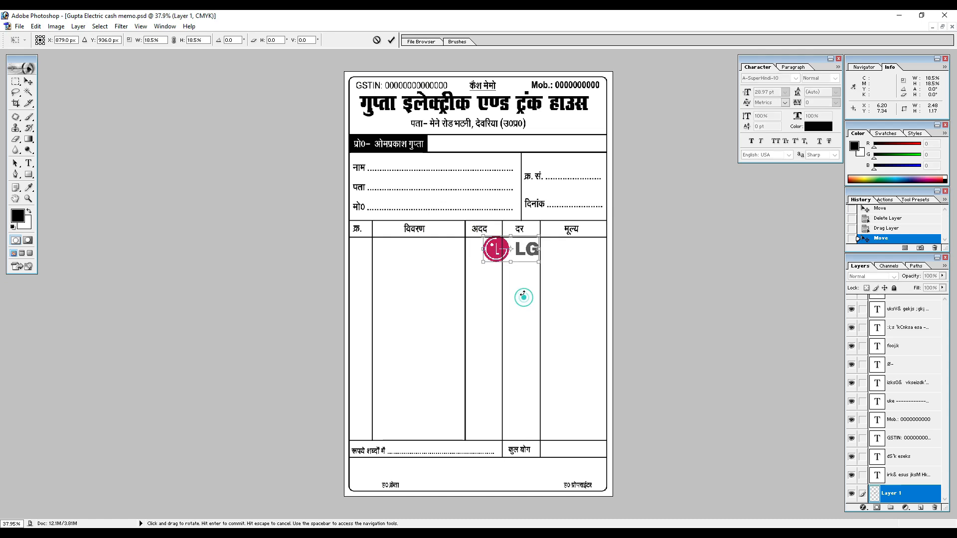
pyautogui.press('Return')
pyautogui.moveTo(501, 254); pyautogui.dragTo(451, 148)
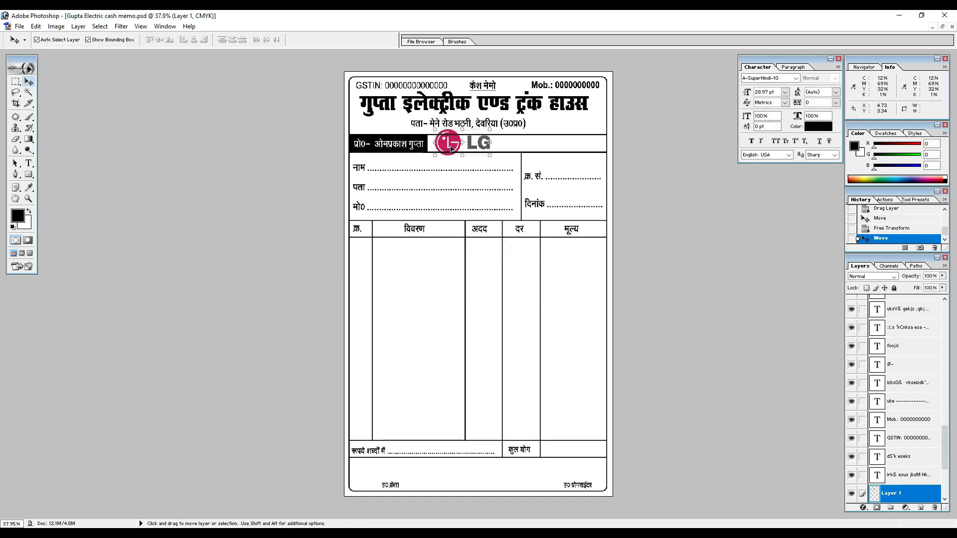
# Shrink the LG logo further to fit within the proprietor strip's height and place it just beside the black name box.
pyautogui.hotkey('ctrl', '+')
pyautogui.hotkey('ctrl', '+')
pyautogui.scroll(4, 498, 99)
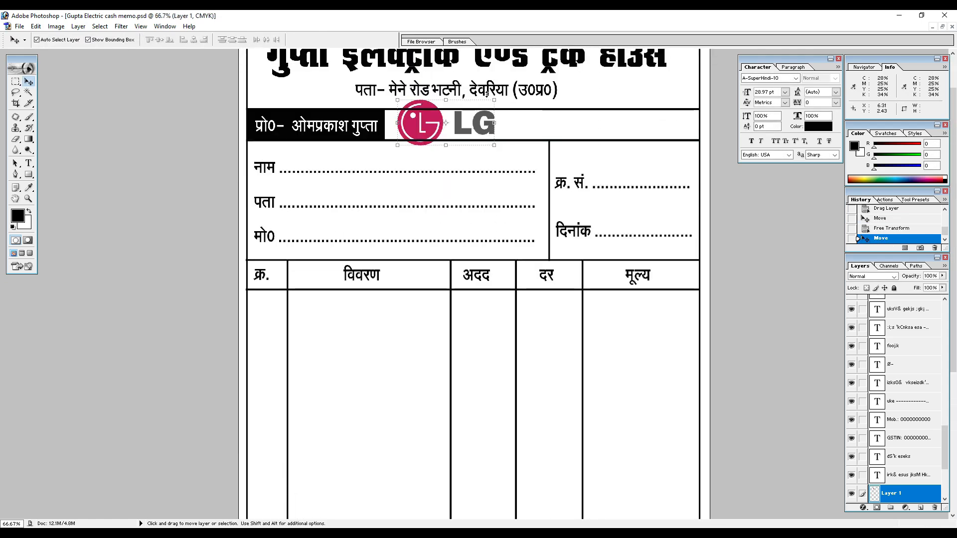
pyautogui.moveTo(494, 100); pyautogui.dragTo(430, 125)
pyautogui.press('Return')
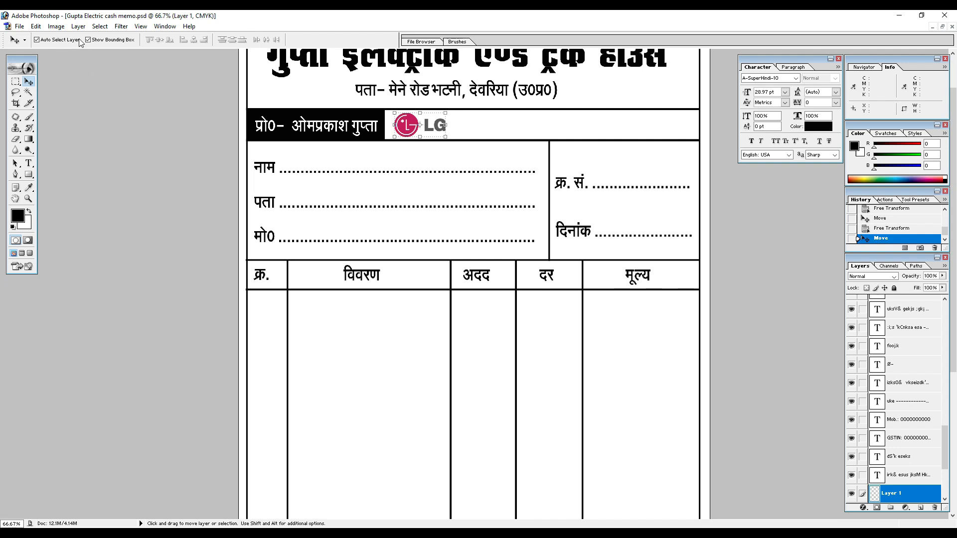
# Convert the cash memo to Grayscale mode without flattening its layers, and nudge the LG logo slightly left.
pyautogui.click(62, 28)
pyautogui.moveTo(86, 38)
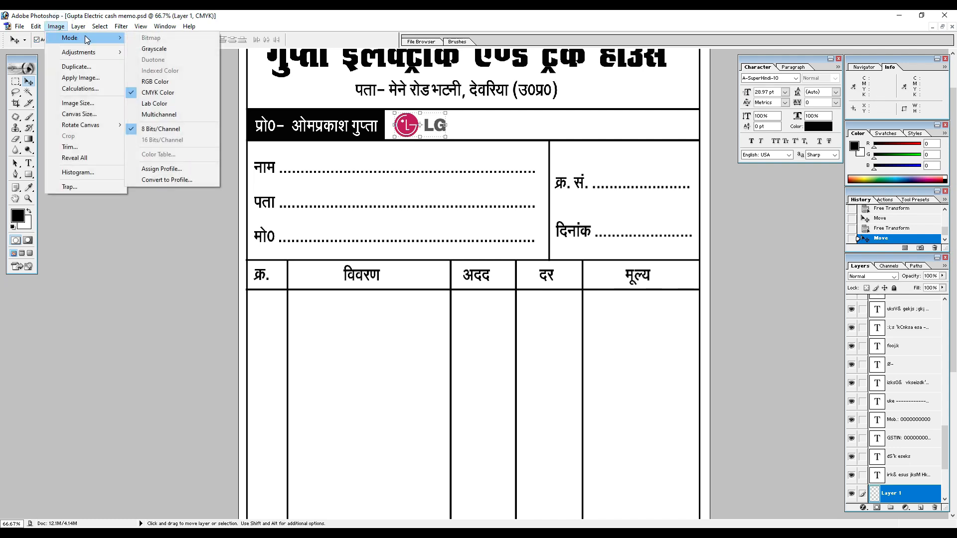
pyautogui.click(161, 48)
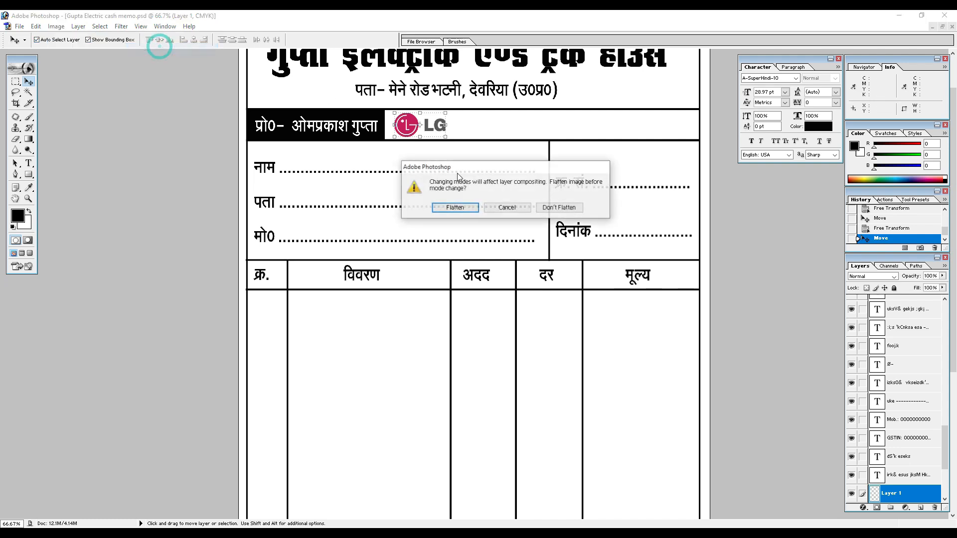
pyautogui.click(555, 212)
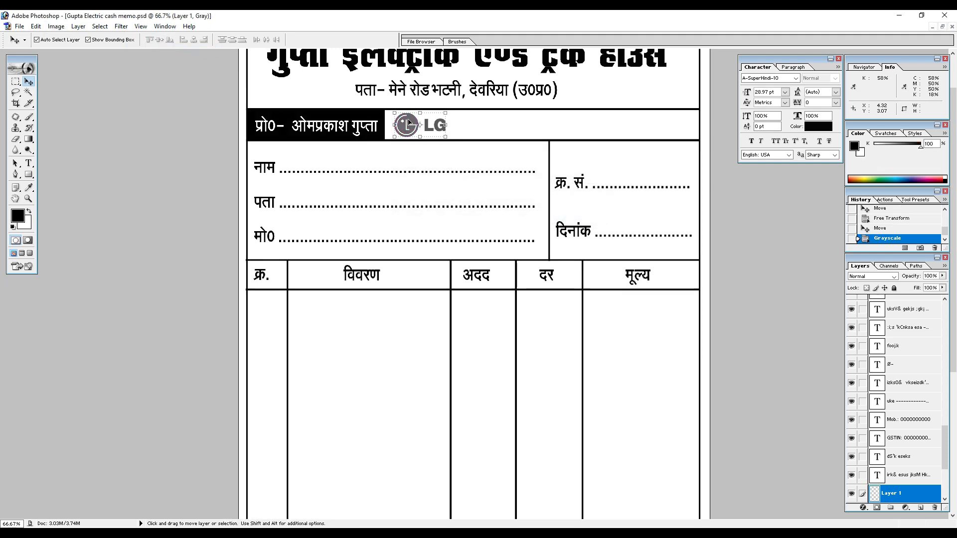
pyautogui.press('Left')
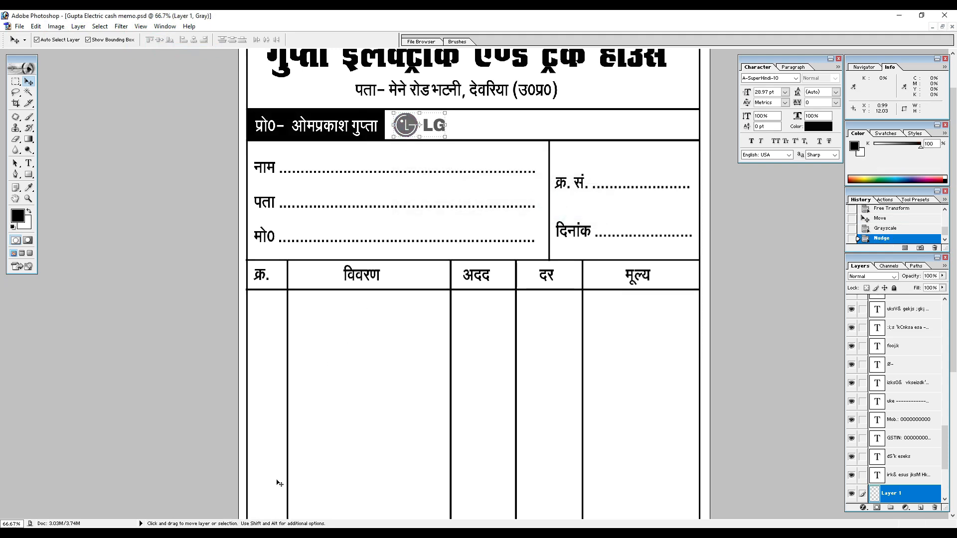
# Switch to Chrome, search Google Images for "whirlpool logo", and copy the Whirlpool Digital Library image for Photoshop.
pyautogui.hotkey('alt', 'Tab')
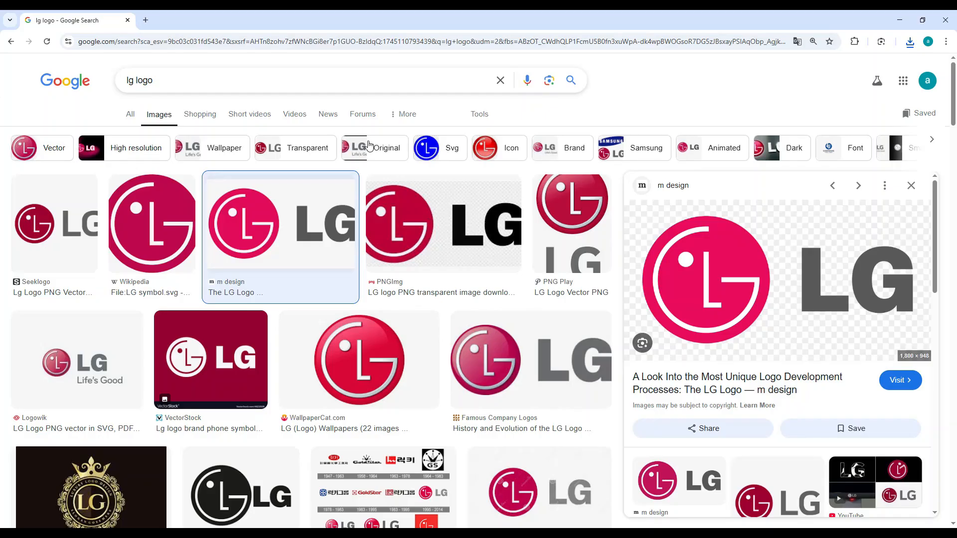
pyautogui.doubleClick(133, 81)
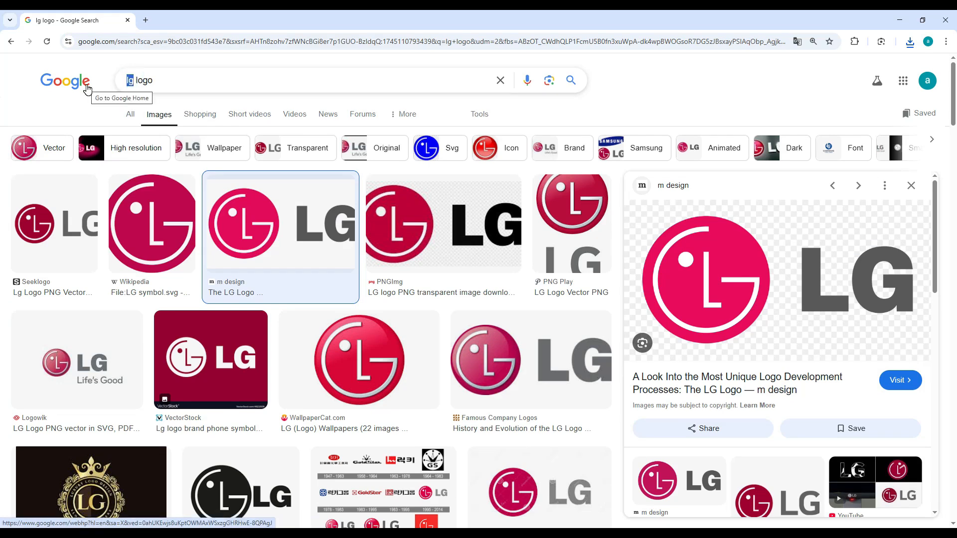
pyautogui.write('whirlpool')
pyautogui.click(175, 103)
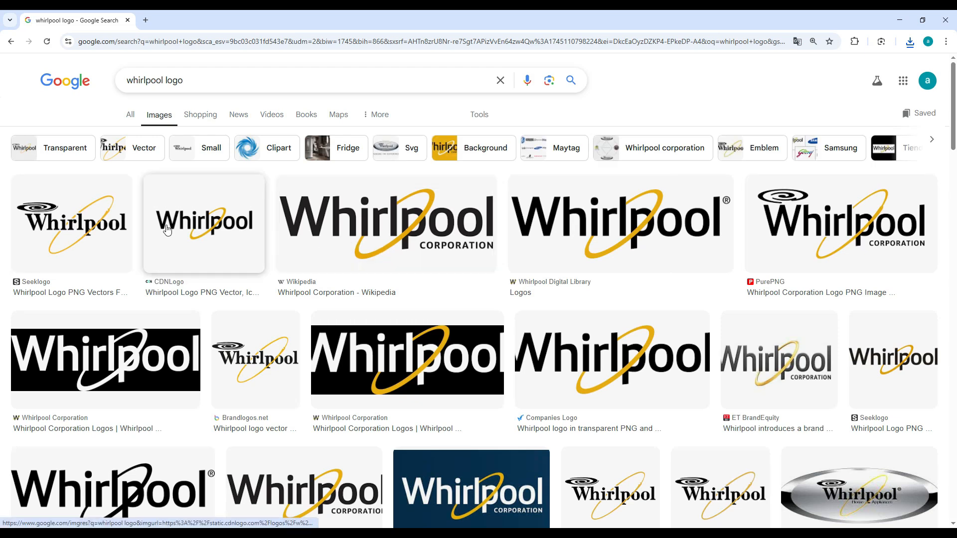
pyautogui.click(329, 215)
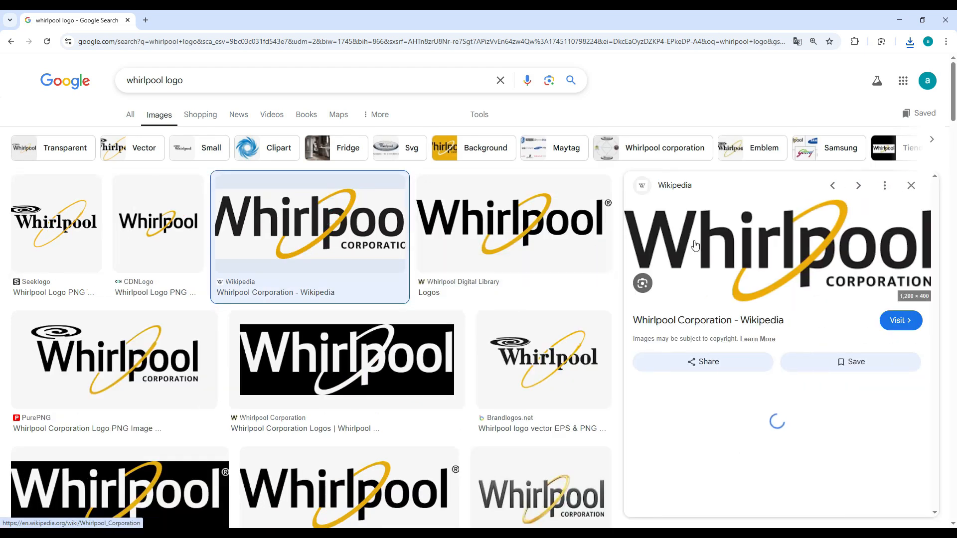
pyautogui.click(539, 227)
pyautogui.rightClick(762, 227)
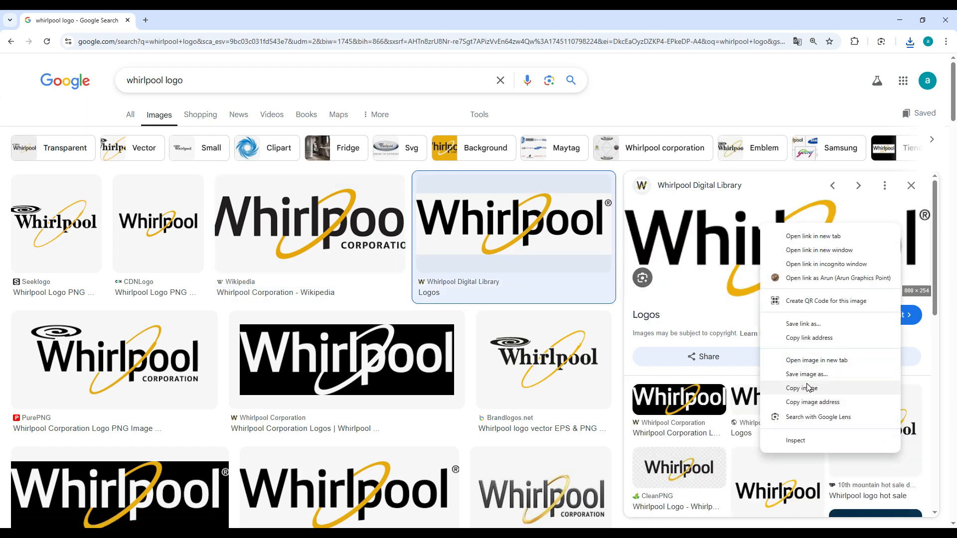
pyautogui.click(802, 389)
pyautogui.click(901, 21)
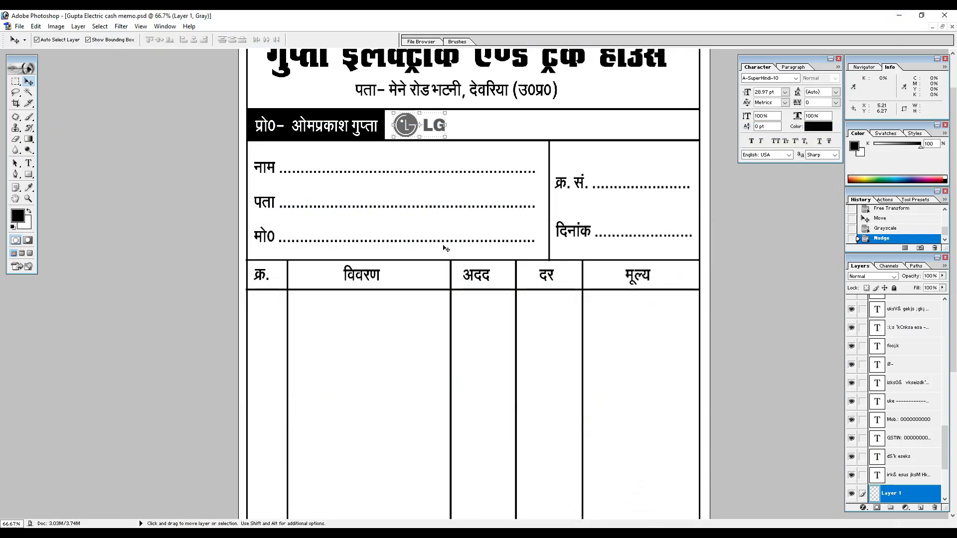
# Paste the Whirlpool logo into the cash memo, scale it down, and place it beside the LG logo in the proprietor strip.
pyautogui.hotkey('ctrl', 'v')
pyautogui.moveTo(466, 276); pyautogui.dragTo(494, 124)
pyautogui.hotkey('ctrl', 'z')
pyautogui.moveTo(433, 283); pyautogui.dragTo(475, 128)
pyautogui.moveTo(583, 103); pyautogui.dragTo(507, 127)
pyautogui.press('Return')
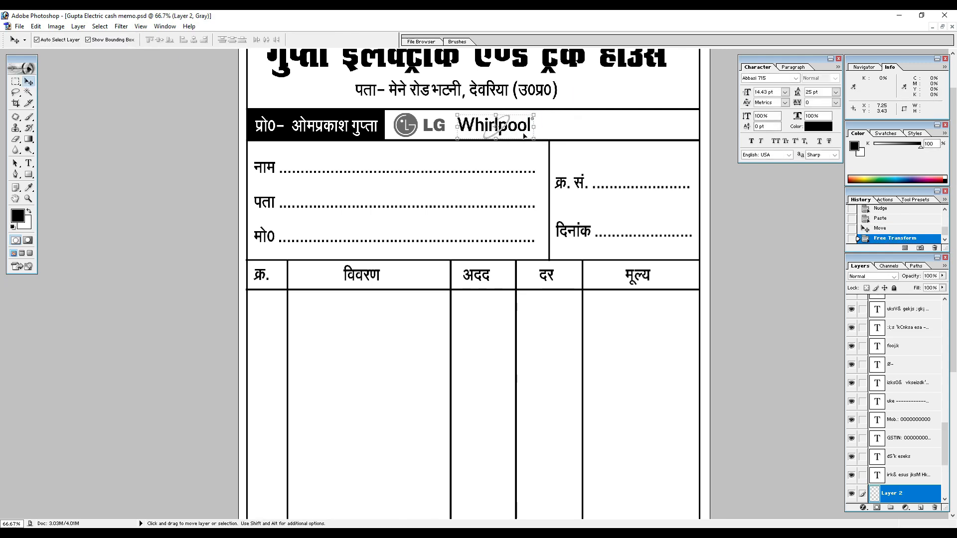
# Copy the black oval Samsung logo from a Google Images search for "samsung logo" in Chrome, and paste it into the Photoshop cash memo.
pyautogui.hotkey('alt', 'Tab')
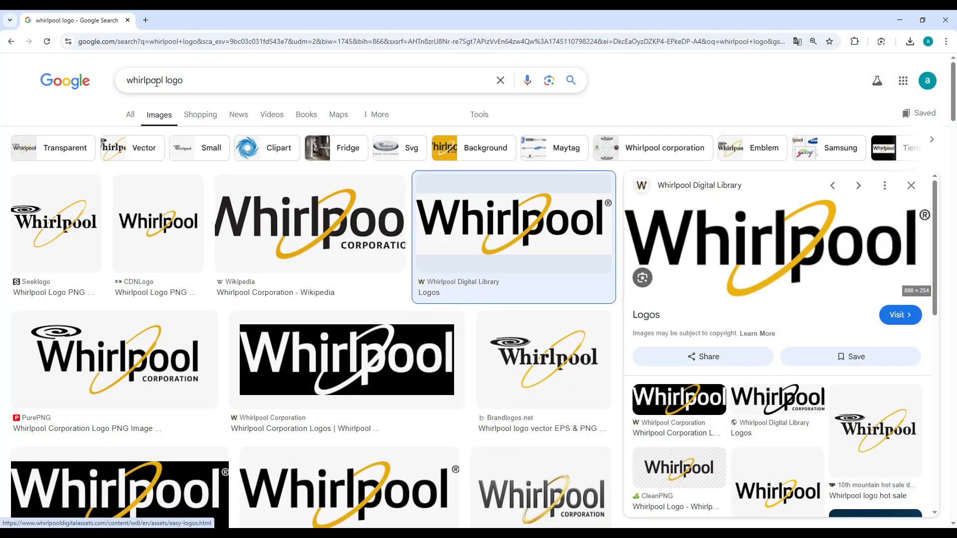
pyautogui.doubleClick(156, 81)
pyautogui.write('sam')
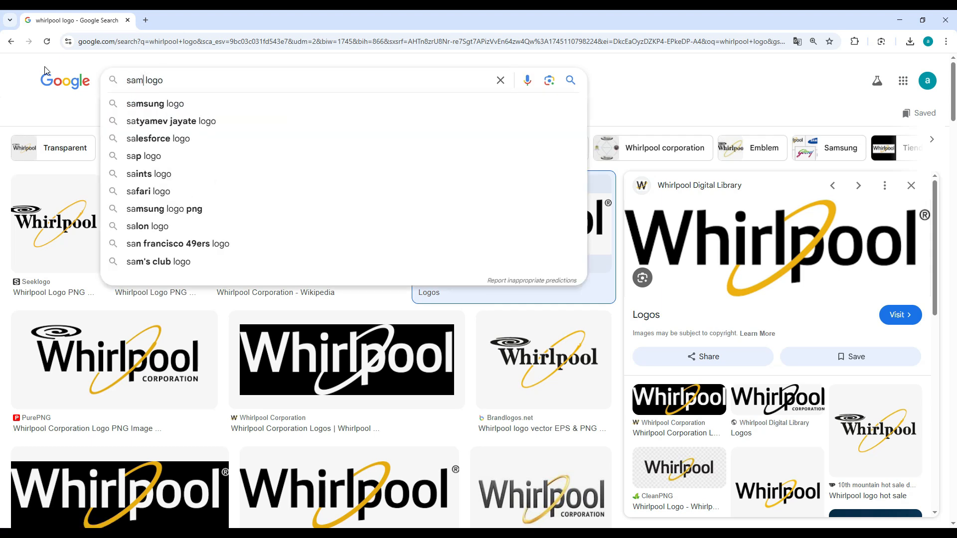
pyautogui.click(135, 104)
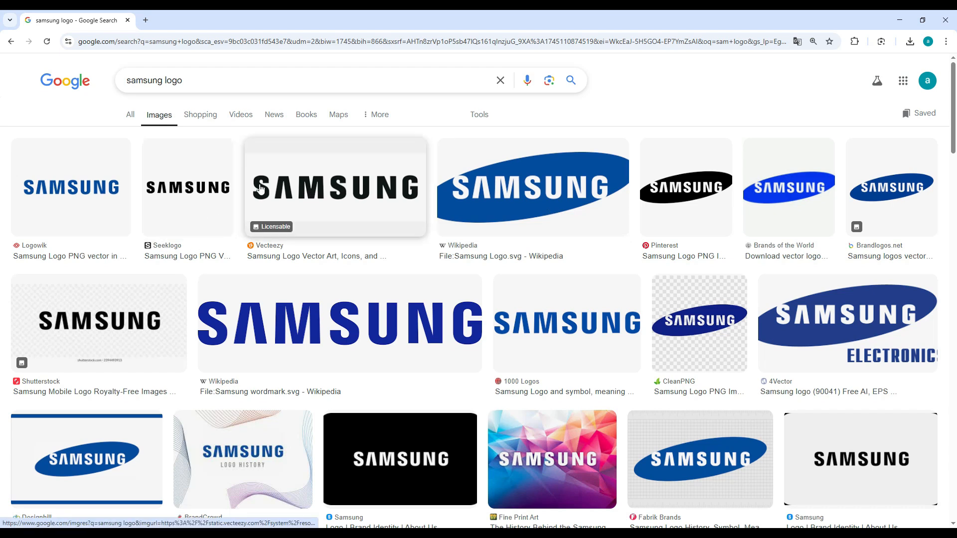
pyautogui.rightClick(683, 184)
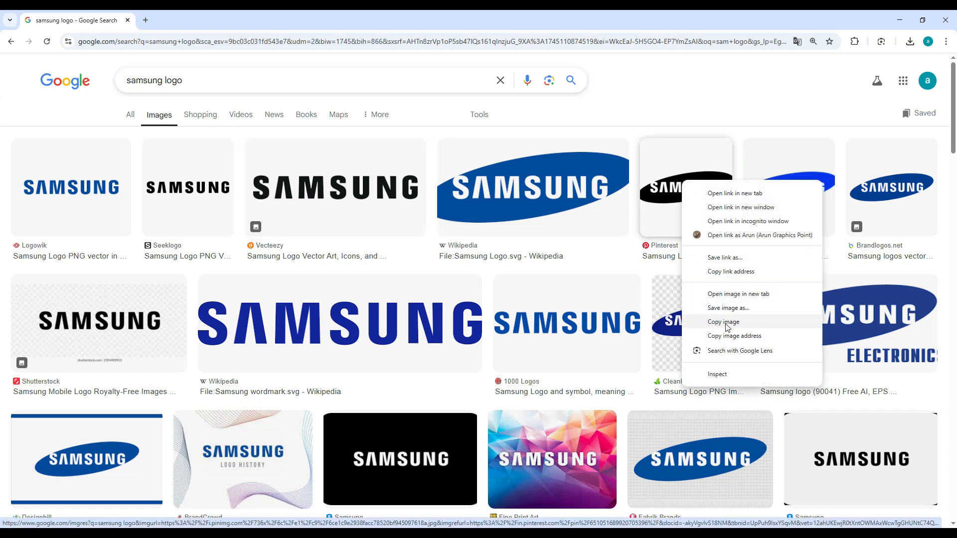
pyautogui.click(724, 322)
pyautogui.click(900, 20)
pyautogui.hotkey('ctrl', 'v')
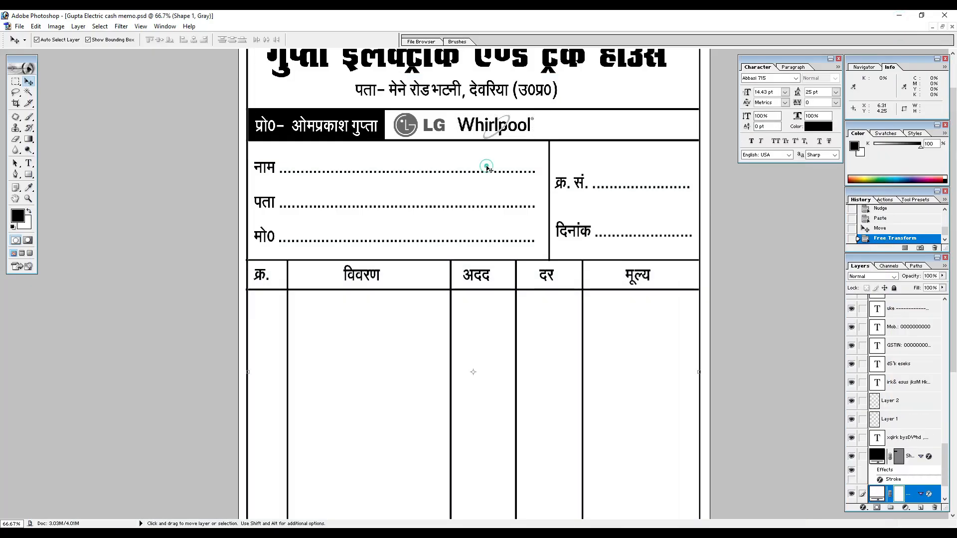
# Scale down the pasted Samsung logo and place it beside the Whirlpool logo in the proprietor strip.
pyautogui.moveTo(481, 281); pyautogui.dragTo(581, 128)
pyautogui.moveTo(615, 91); pyautogui.dragTo(588, 122)
pyautogui.press('Return')
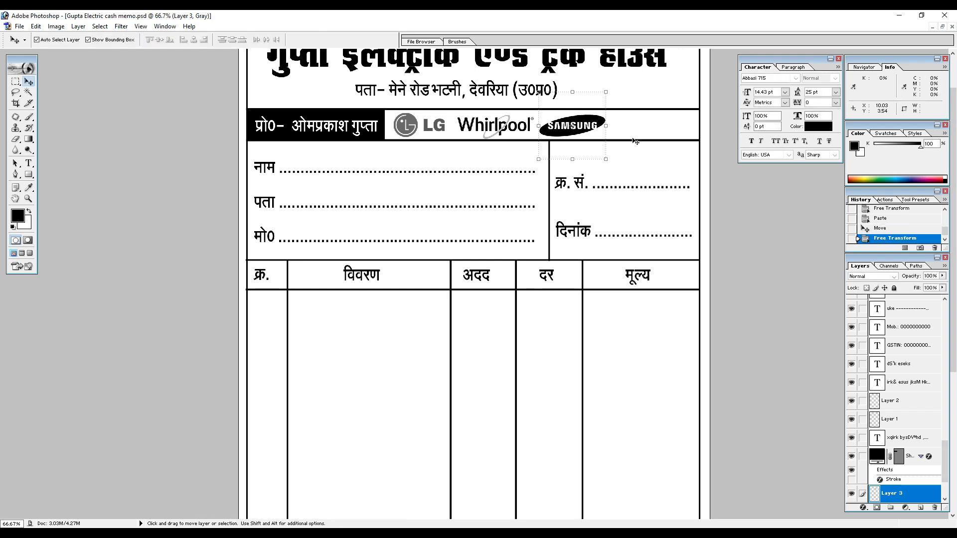
# Switch to Chrome, search Google Images for "luminous logo", and copy the Amazon.in image captioned Luminous Eco Watt 850 Inverter.
pyautogui.click(255, 534)
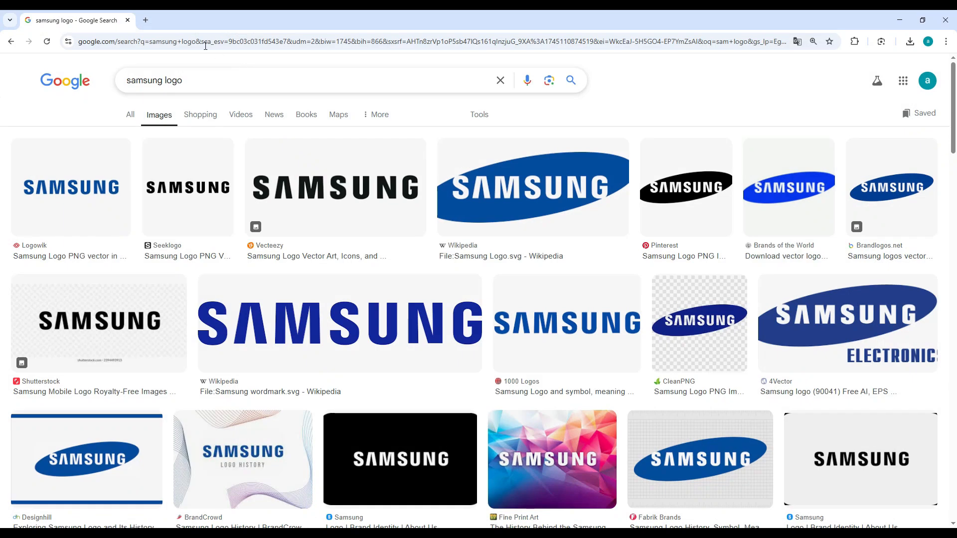
pyautogui.moveTo(165, 75); pyautogui.dragTo(22, 80)
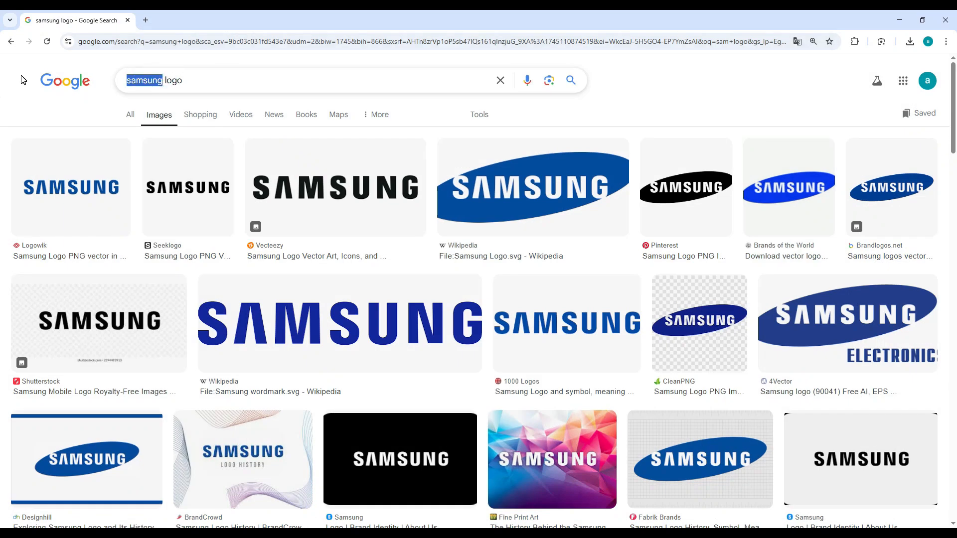
pyautogui.write('l')
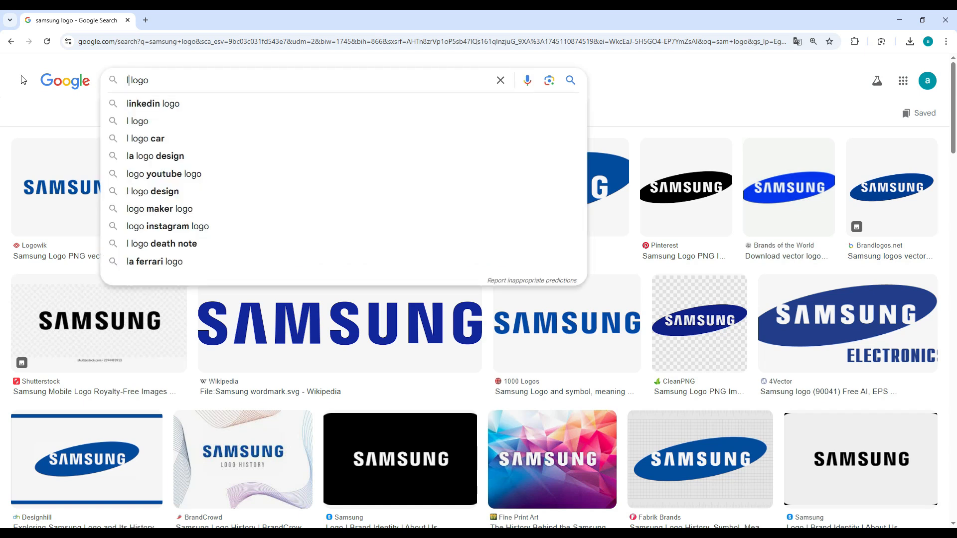
pyautogui.write('umin')
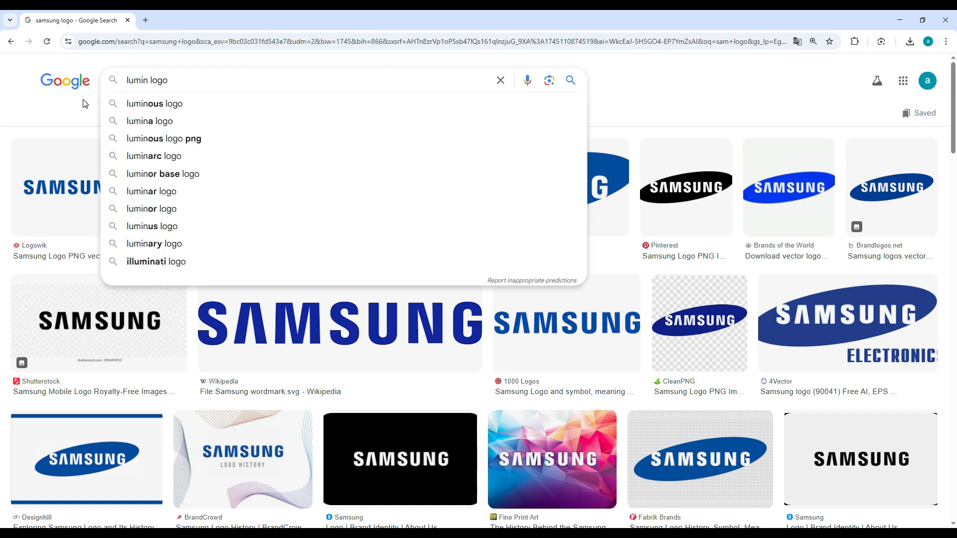
pyautogui.click(133, 104)
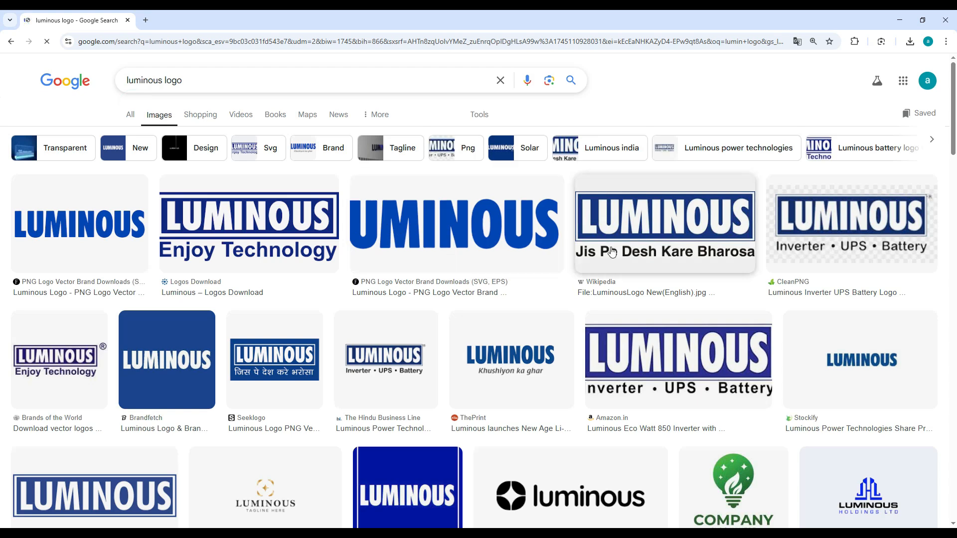
pyautogui.rightClick(633, 345)
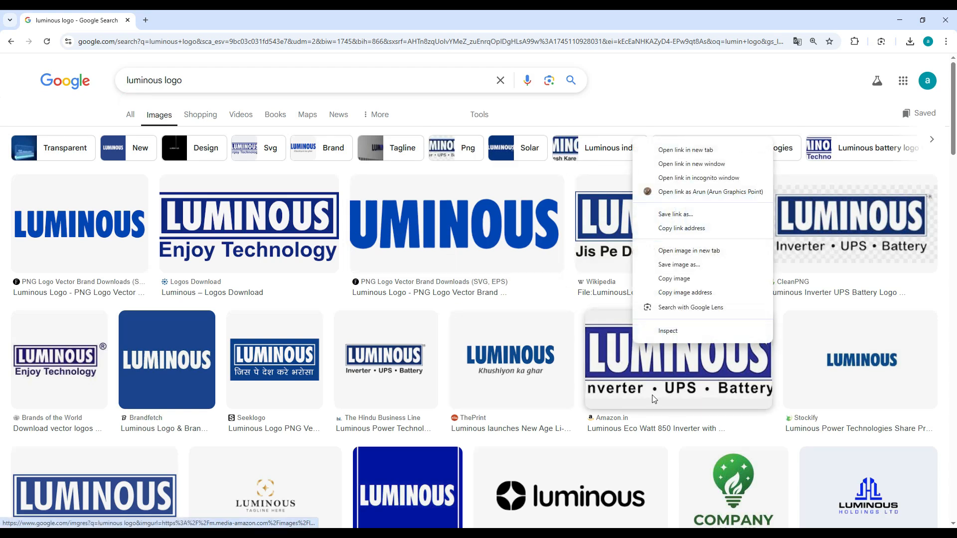
pyautogui.click(674, 279)
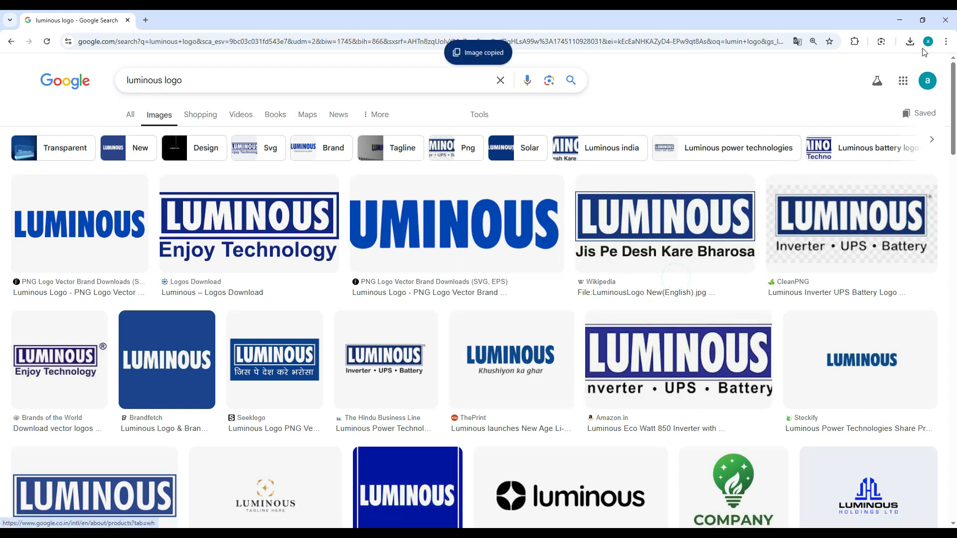
# Return to Photoshop, paste the Luminous logo, scale it down, and fit it beside the Samsung logo in the proprietor strip.
pyautogui.click(903, 20)
pyautogui.hotkey('ctrl', 'v')
pyautogui.moveTo(500, 275); pyautogui.dragTo(685, 111)
pyautogui.hotkey('ctrl', 't')
pyautogui.press('Return')
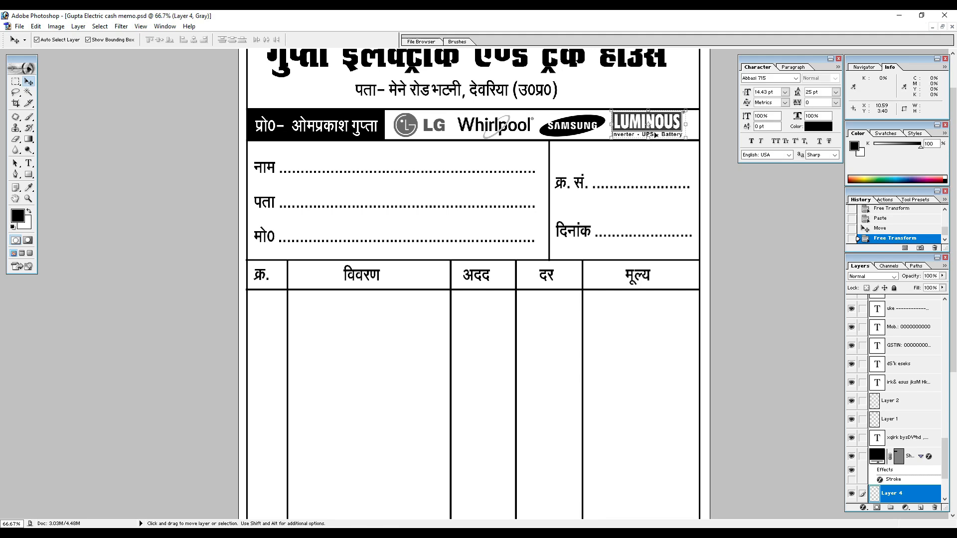
pyautogui.press('Right')
# Darken the midtones of the Luminous, Whirlpool and LG logos one at a time with Levels.
pyautogui.hotkey('ctrl', 'l')
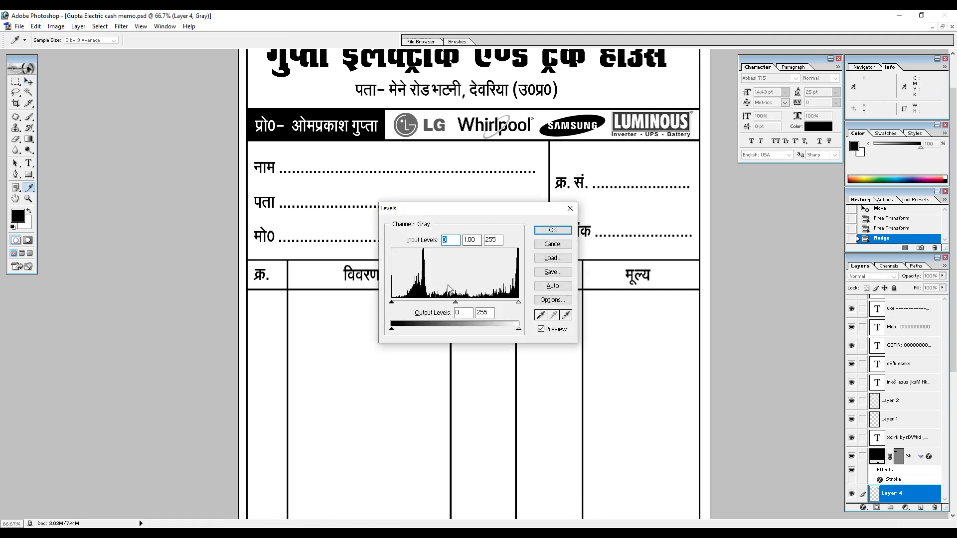
pyautogui.moveTo(455, 302); pyautogui.dragTo(476, 304)
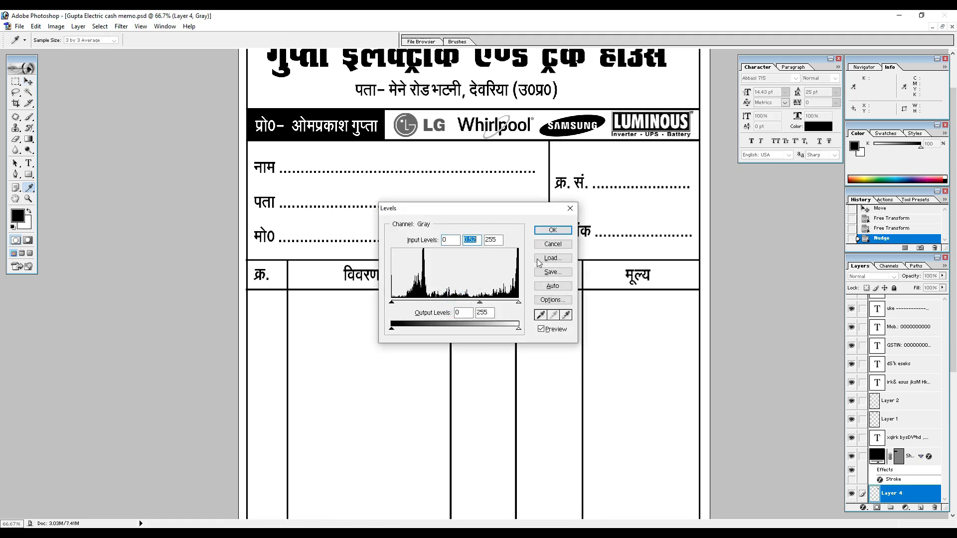
pyautogui.click(551, 232)
pyautogui.click(486, 130)
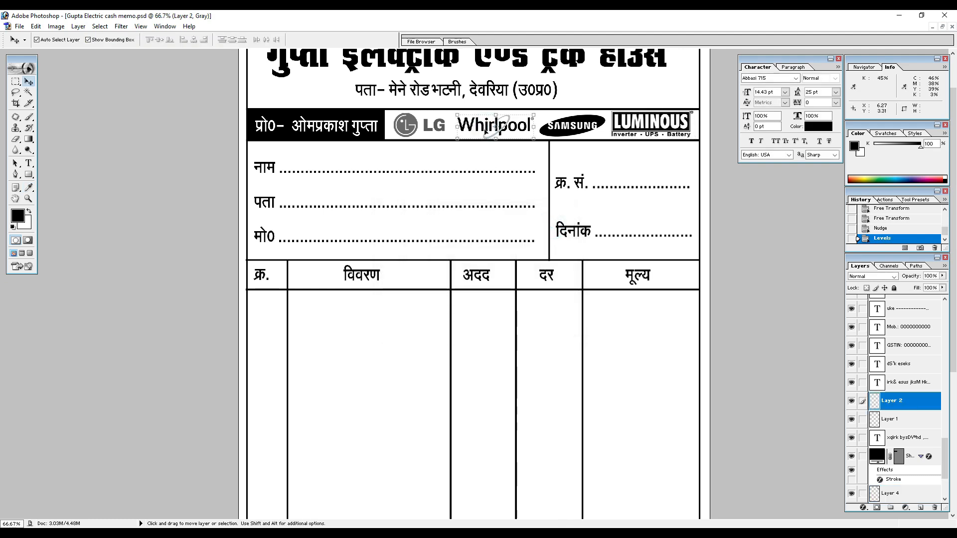
pyautogui.hotkey('ctrl', 'l')
pyautogui.moveTo(455, 304); pyautogui.dragTo(469, 304)
pyautogui.click(553, 230)
pyautogui.click(415, 127)
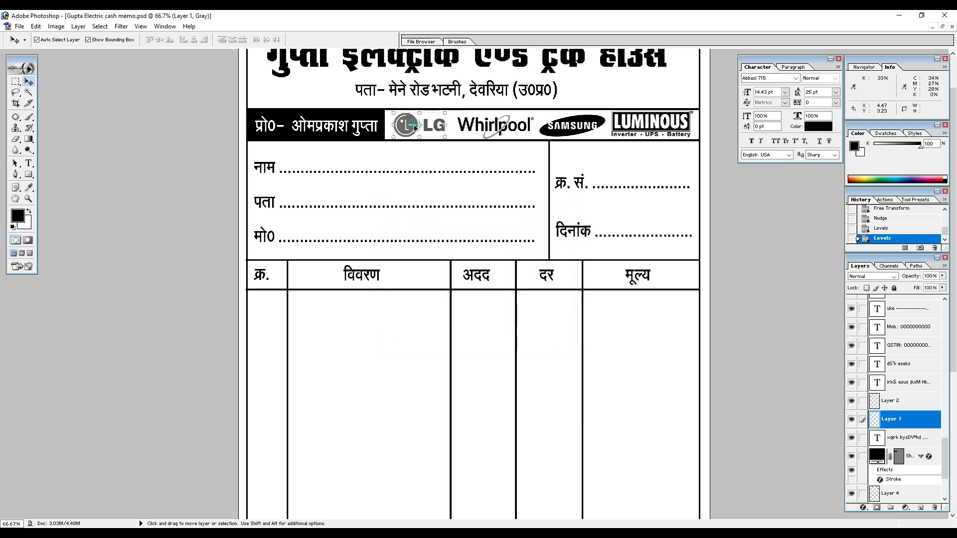
pyautogui.hotkey('ctrl', 'l')
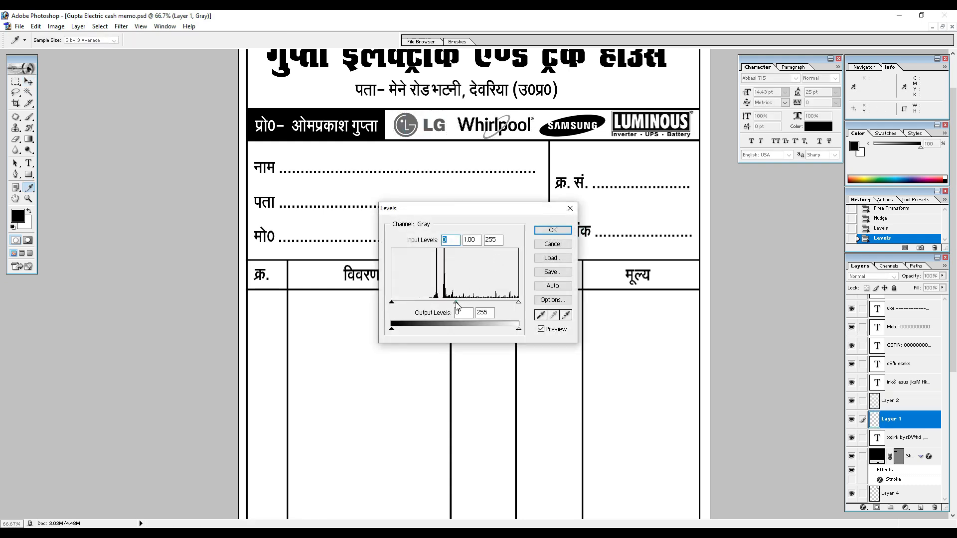
pyautogui.moveTo(457, 303); pyautogui.dragTo(483, 313)
pyautogui.click(553, 230)
# Stretch the Hindi shop name slightly taller and move the address line down closer to the proprietor strip.
pyautogui.scroll(2, 506, 149)
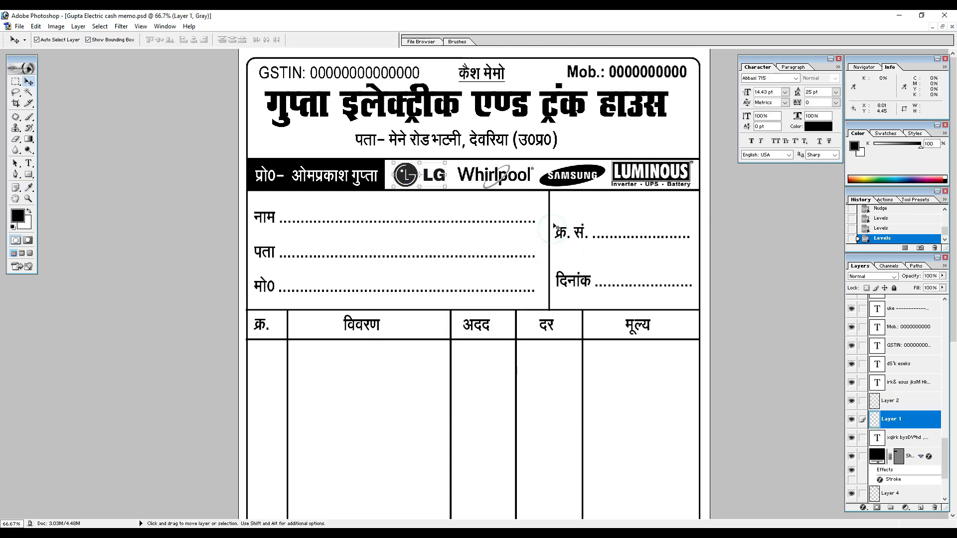
pyautogui.click(480, 111)
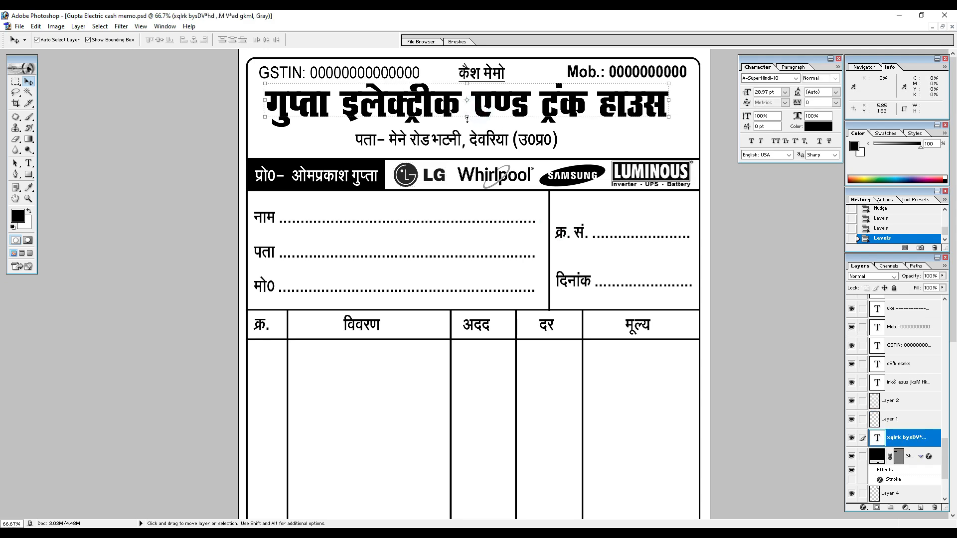
pyautogui.hotkey('ctrl', 't')
pyautogui.moveTo(467, 117); pyautogui.dragTo(472, 122)
pyautogui.press('Return')
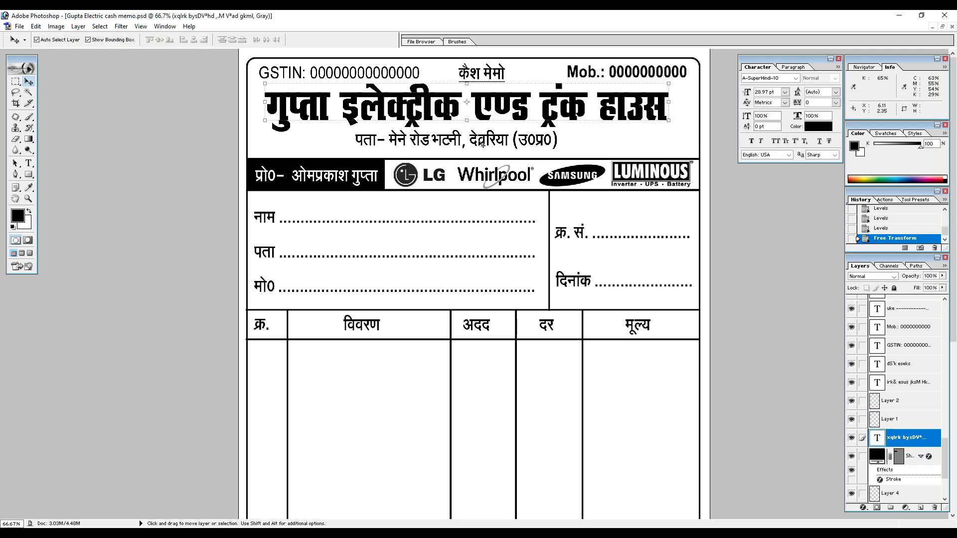
pyautogui.click(479, 141)
pyautogui.moveTo(479, 142); pyautogui.dragTo(486, 148)
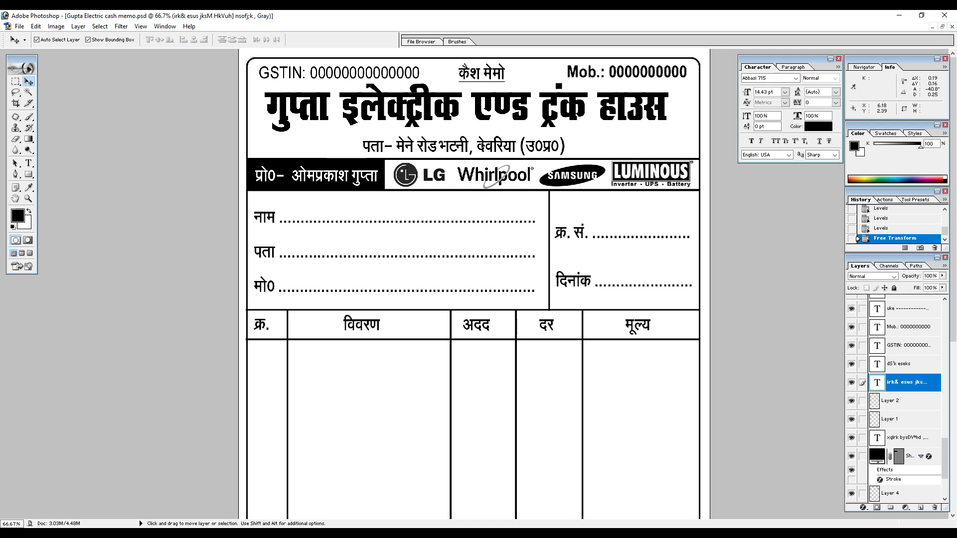
# Link the address line with the shop name, align their horizontal centers, nudge both slightly right, and unlink them.
pyautogui.keyDown('shift'); pyautogui.click(478, 114); pyautogui.keyUp('shift')
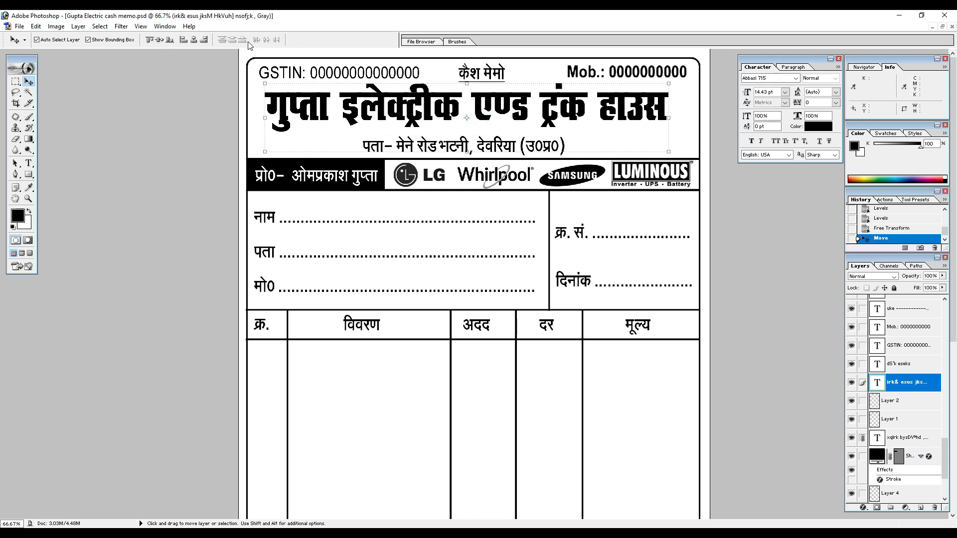
pyautogui.click(194, 40)
pyautogui.press('Right')
pyautogui.press('Right')
pyautogui.press('Right')
pyautogui.press('Right')
pyautogui.press('Right')
pyautogui.press('Right')
pyautogui.press('Right')
pyautogui.press('Right')
pyautogui.press('Right')
pyautogui.press('Right')
pyautogui.press('Right')
pyautogui.press('Right')
pyautogui.press('Right')
pyautogui.press('Right')
pyautogui.press('Right')
pyautogui.press('Right')
pyautogui.press('Right')
pyautogui.press('Right')
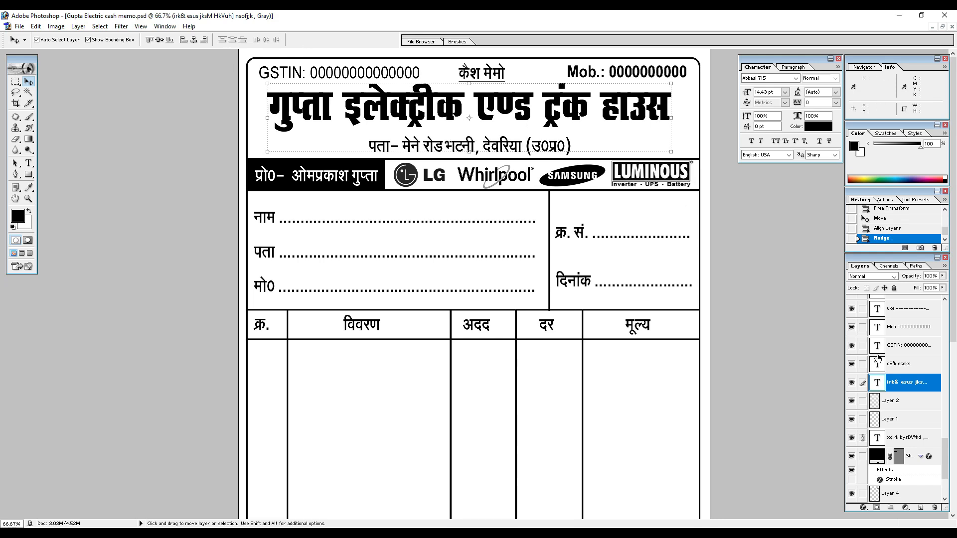
pyautogui.click(862, 438)
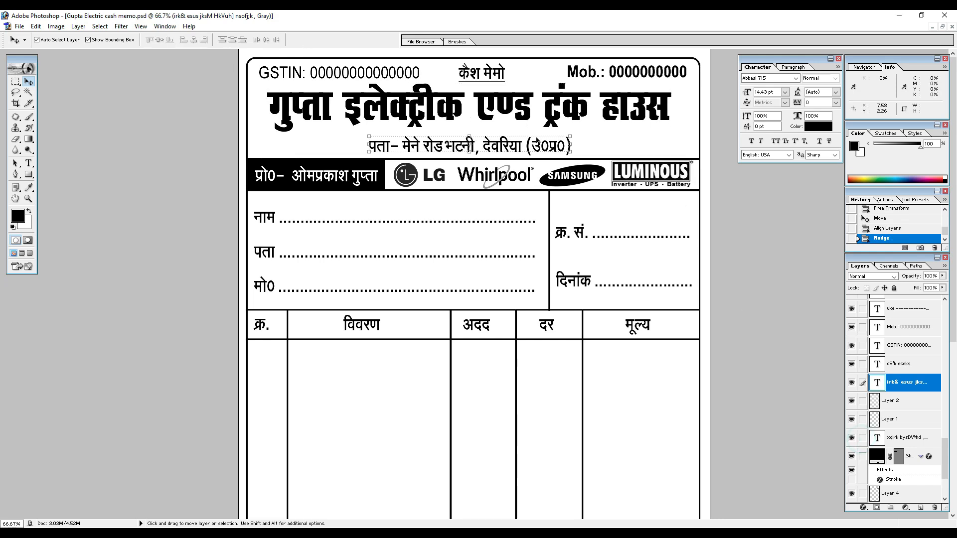
# Add a white Stroke layer effect to the shop name text and increase its size.
pyautogui.click(930, 441)
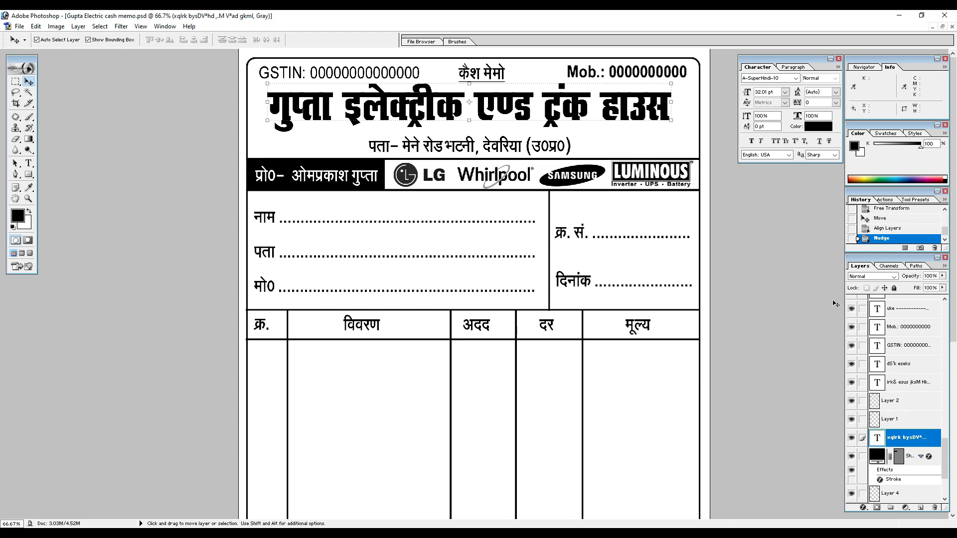
pyautogui.doubleClick(930, 441)
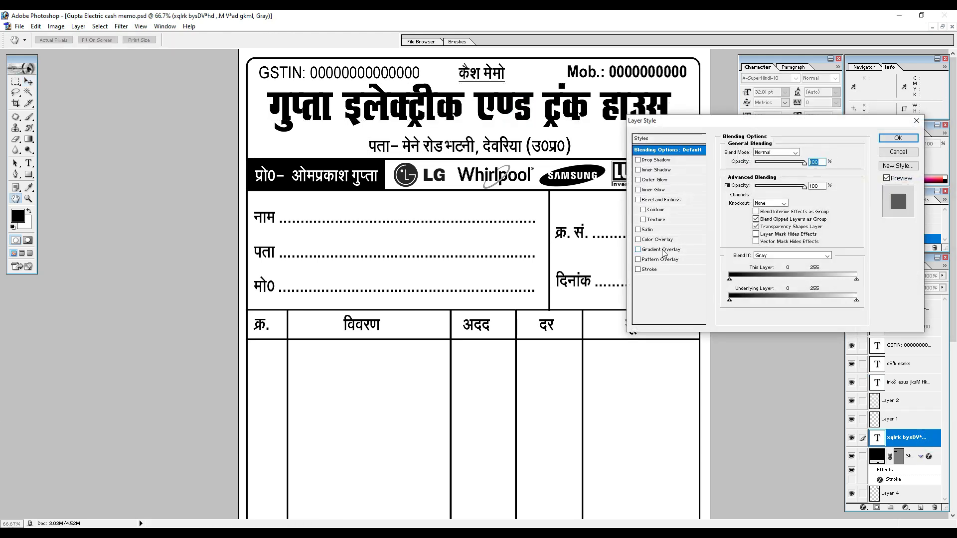
pyautogui.click(653, 271)
pyautogui.click(752, 211)
pyautogui.click(617, 224)
pyautogui.click(580, 209)
pyautogui.press('Up')
pyautogui.press('Up')
pyautogui.press('Up')
# Add a Drop Shadow to the shop name text with a distance of 11 px and a size of 10 px.
pyautogui.click(659, 160)
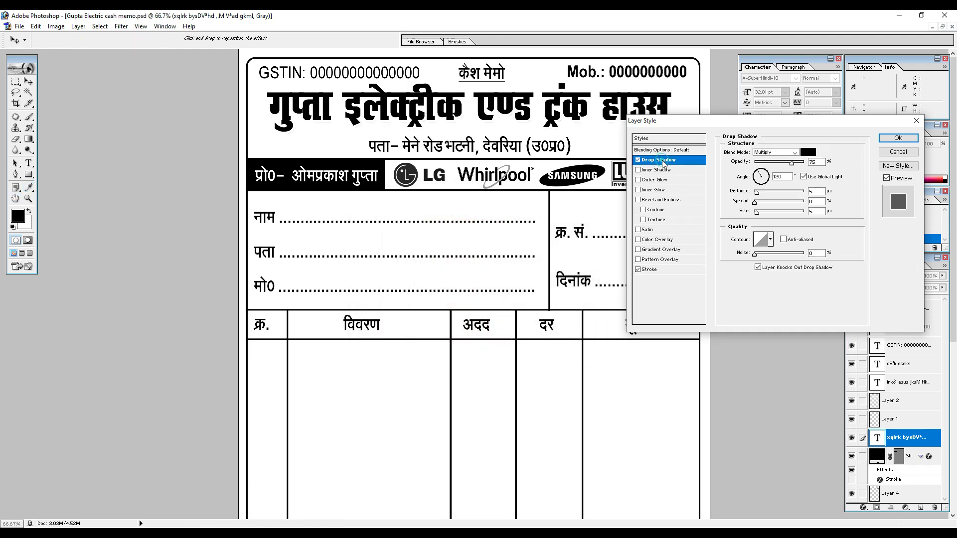
pyautogui.moveTo(759, 196); pyautogui.dragTo(762, 197)
pyautogui.click(758, 213)
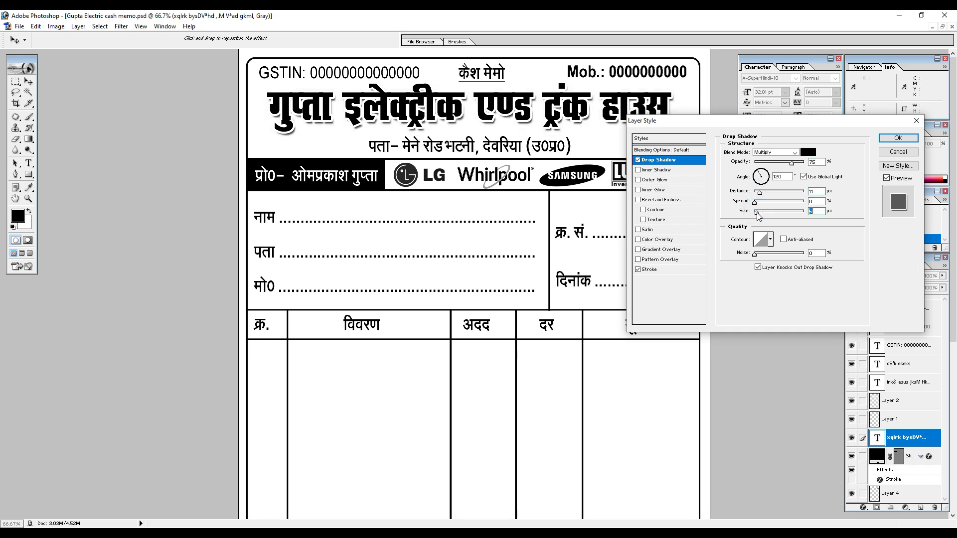
pyautogui.moveTo(755, 202); pyautogui.dragTo(761, 215)
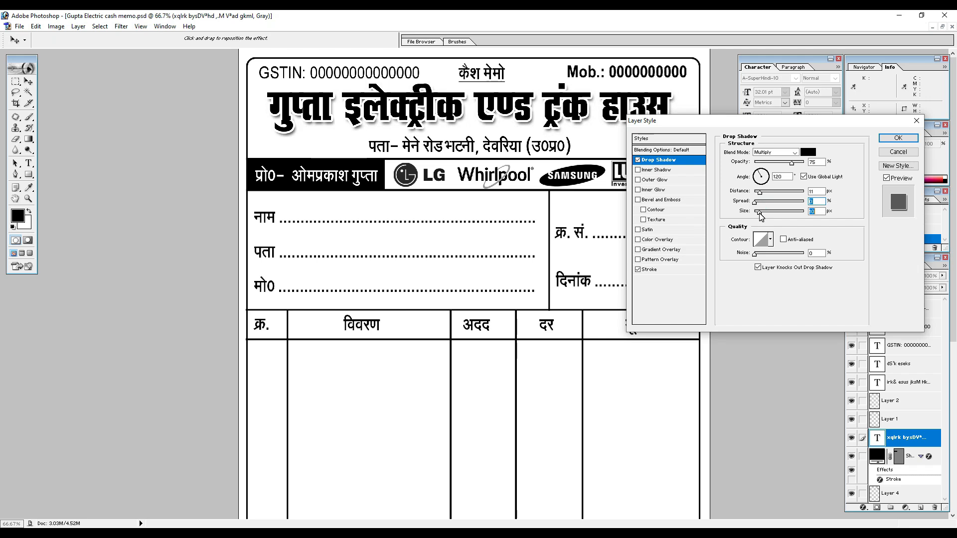
pyautogui.click(898, 139)
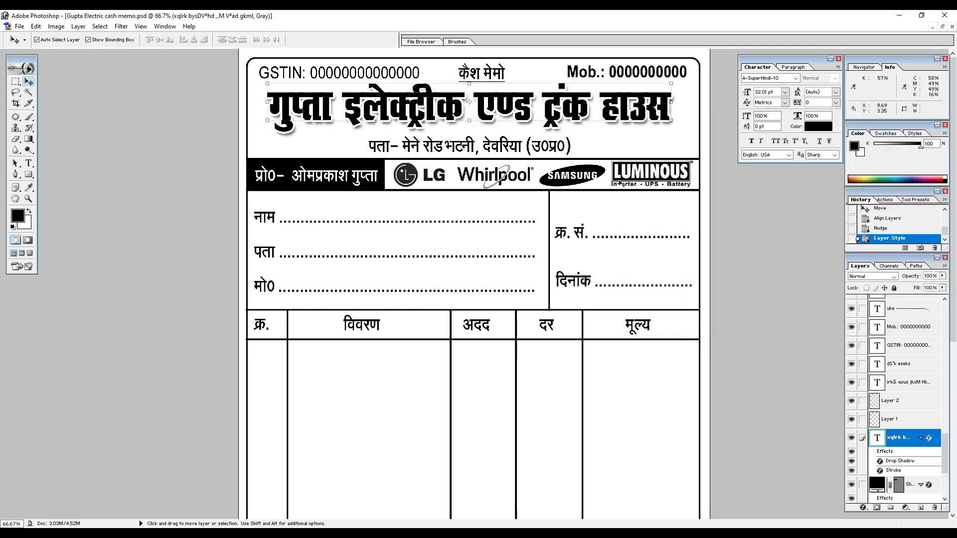
# Fit the whole cash memo on screen and hide the palettes to review the finished layout.
pyautogui.hotkey('ctrl', '0')
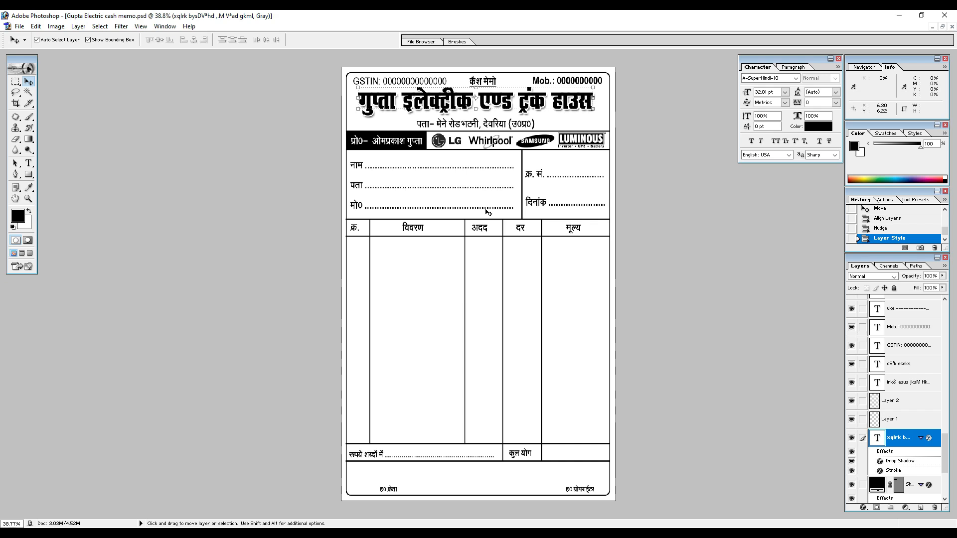
pyautogui.press('Tab')
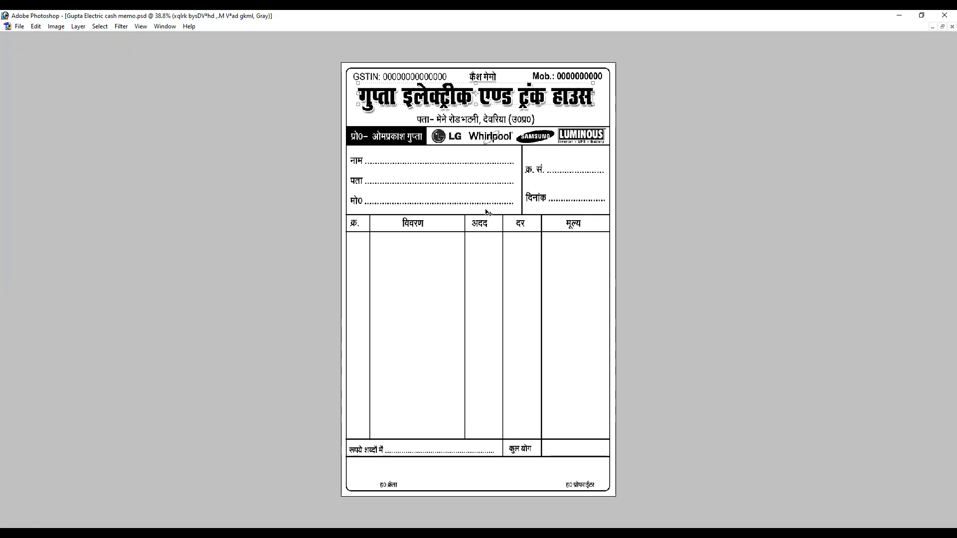